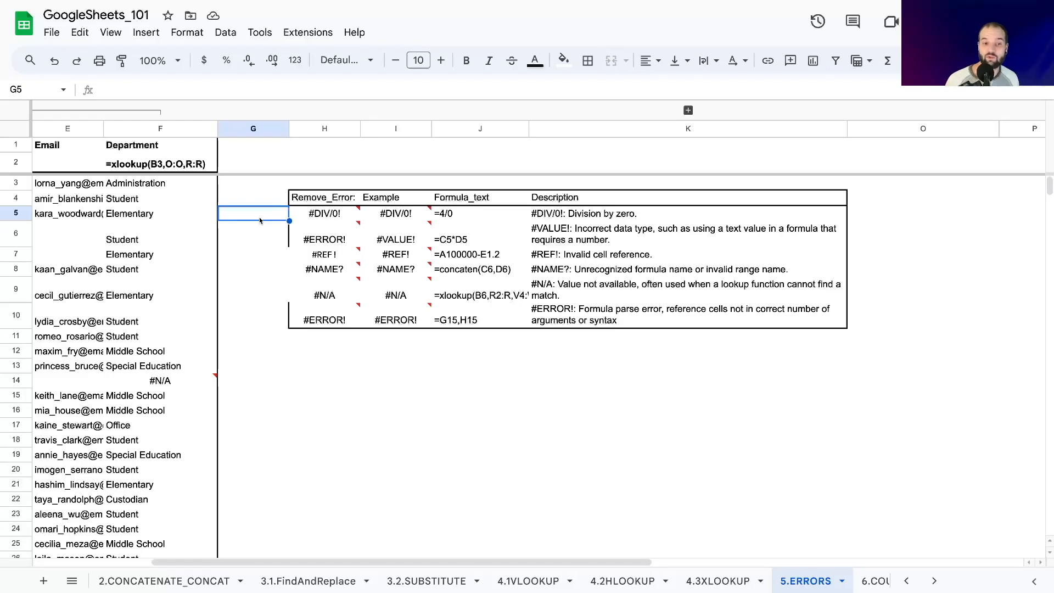
# Examine the division-by-zero example in I5 and the FORMULATEXT formula in J5 that displays it as text.
pyautogui.click(348, 337)
pyautogui.click(395, 216)
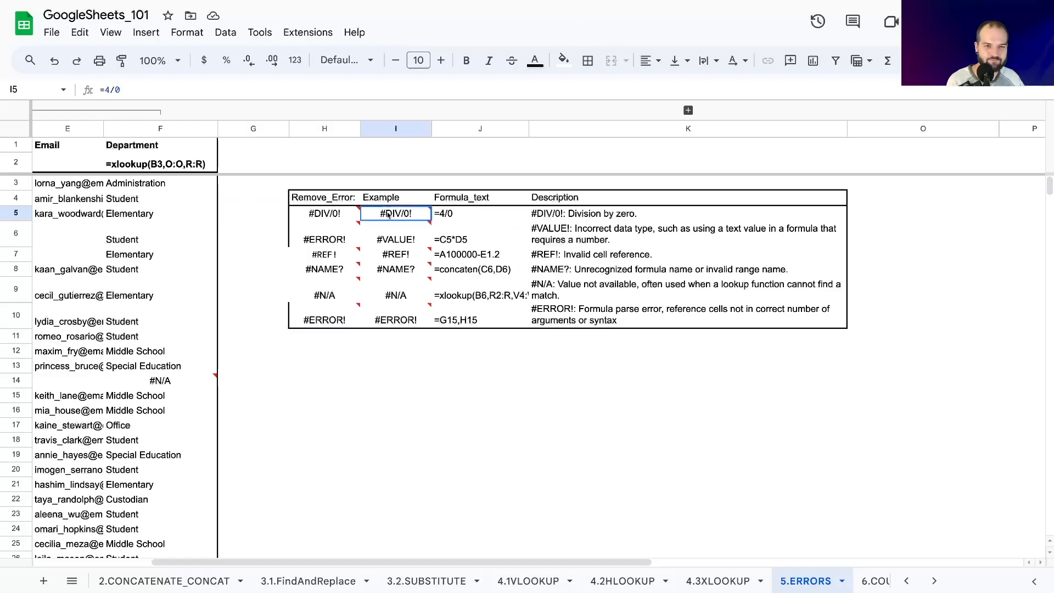
pyautogui.click(337, 201)
pyautogui.click(443, 216)
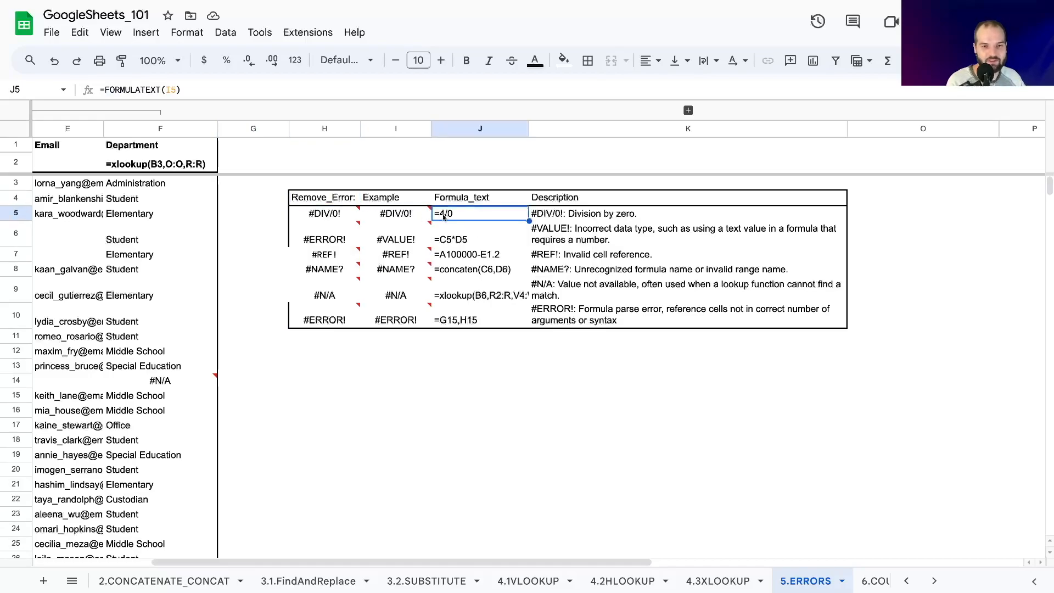
pyautogui.click(114, 90)
pyautogui.moveTo(105, 90); pyautogui.dragTo(160, 90)
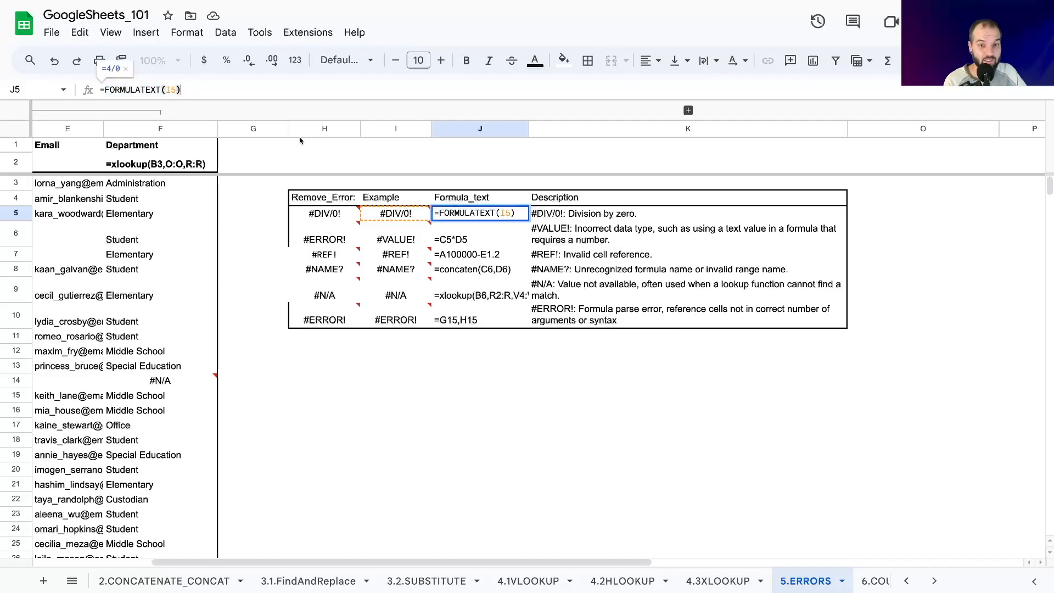
pyautogui.press('Escape')
pyautogui.click(411, 217)
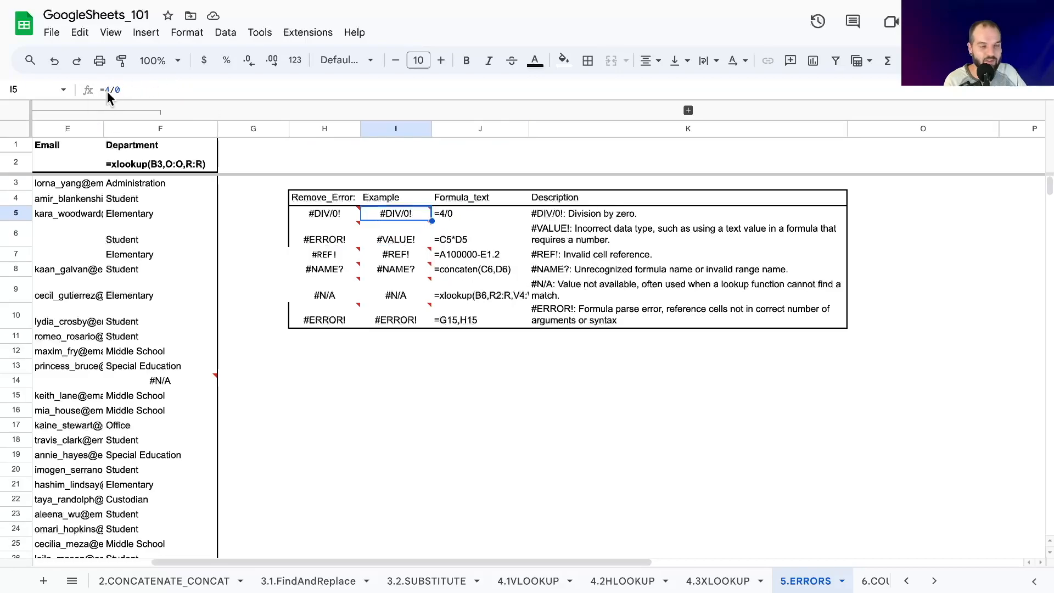
pyautogui.click(225, 243)
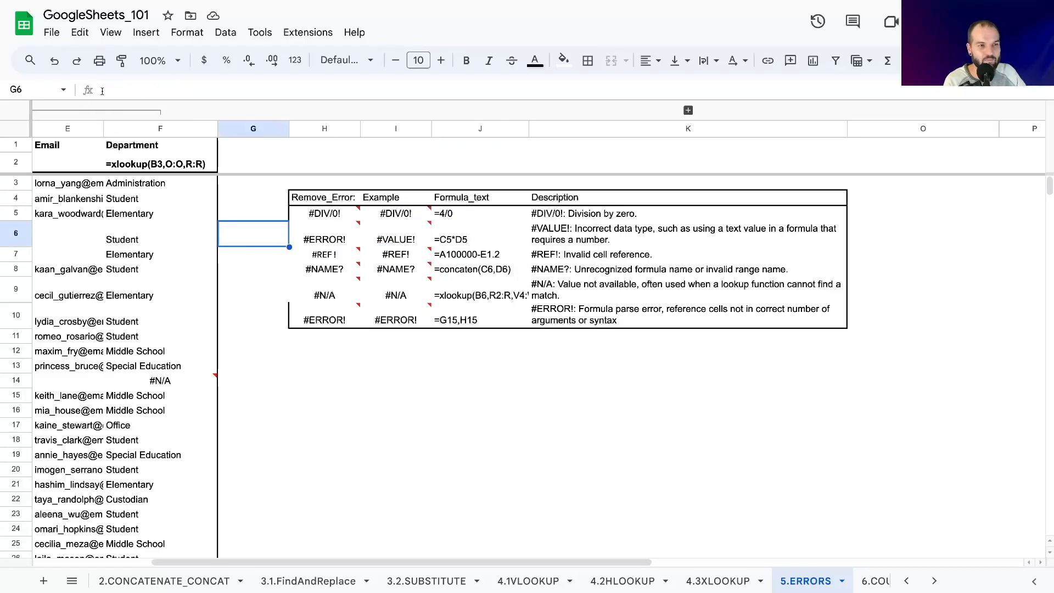
pyautogui.click(443, 217)
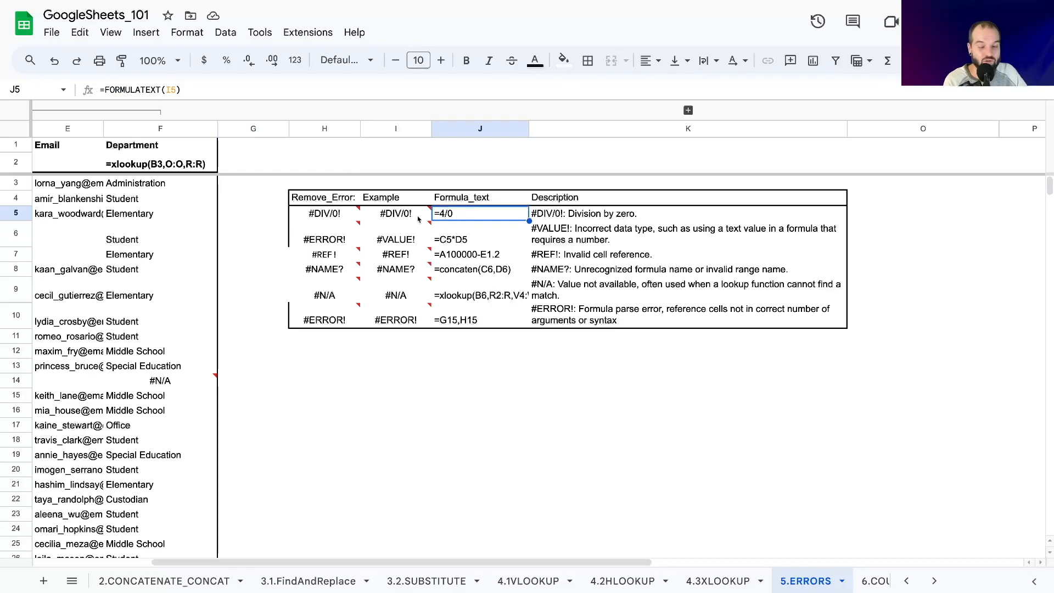
# Read the #DIV/0! description in K5 and the error note attached to the example in I5.
pyautogui.moveTo(332, 217)
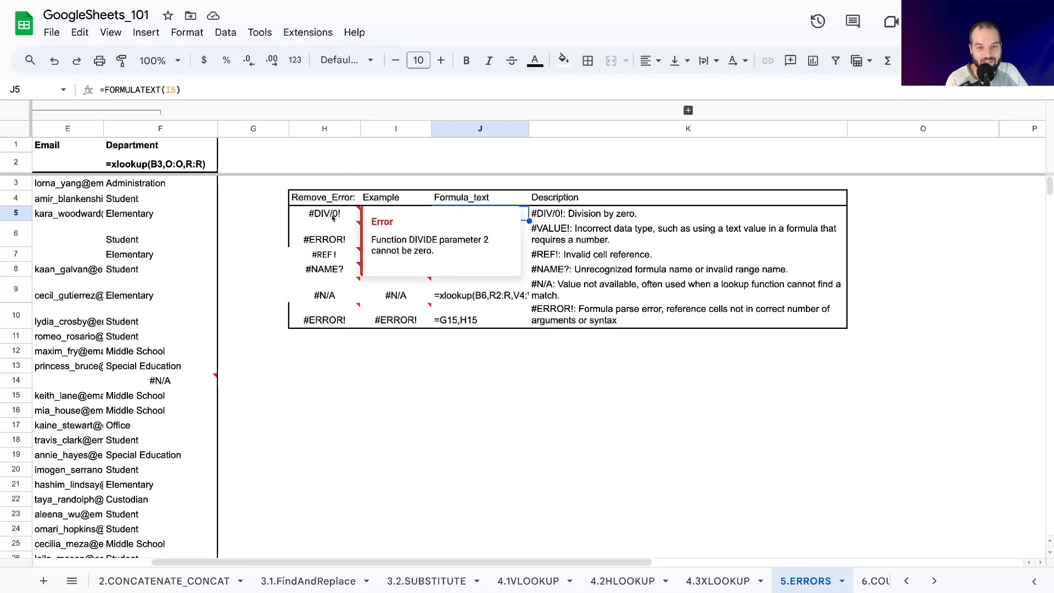
pyautogui.click(287, 232)
pyautogui.click(577, 218)
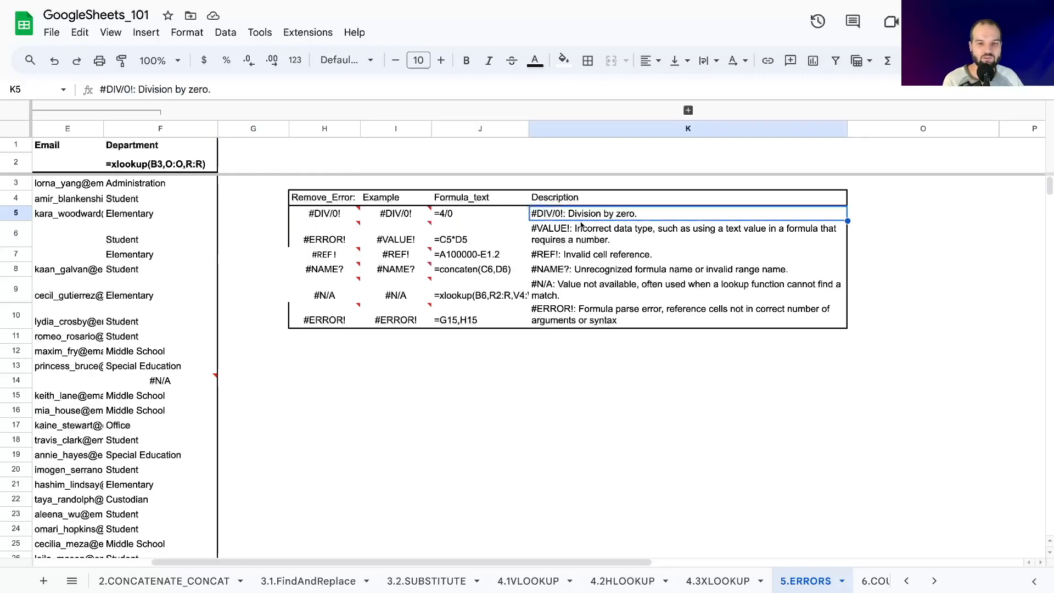
pyautogui.click(379, 217)
pyautogui.click(262, 220)
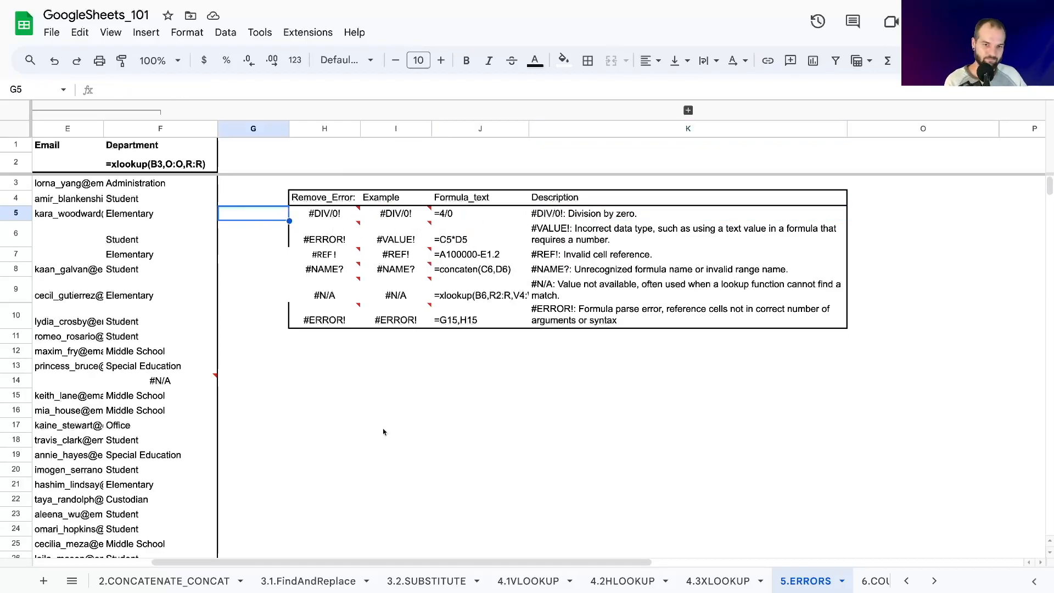
pyautogui.click(426, 214)
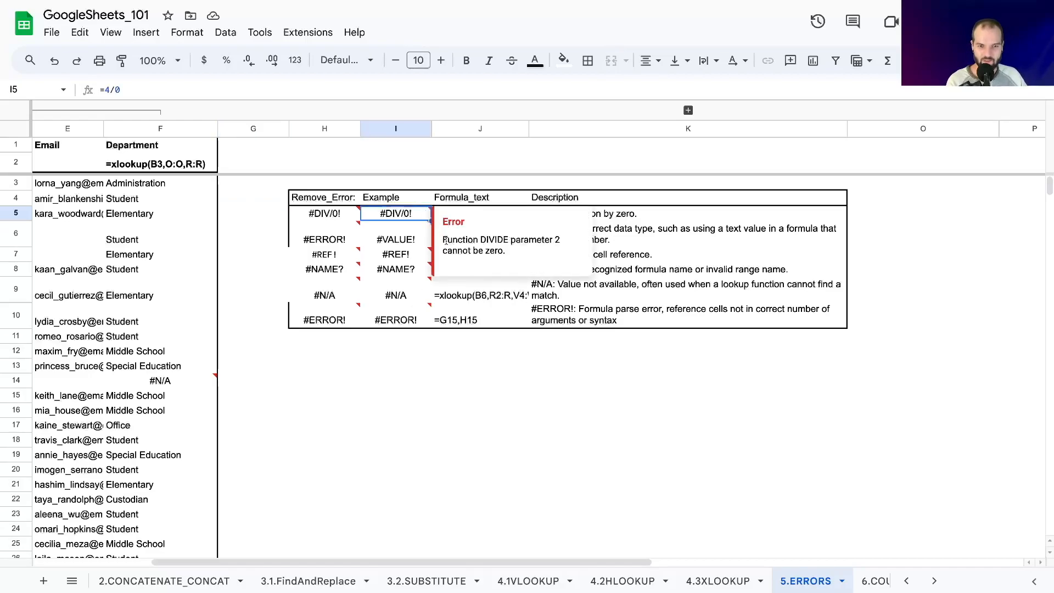
pyautogui.moveTo(443, 240); pyautogui.dragTo(510, 251)
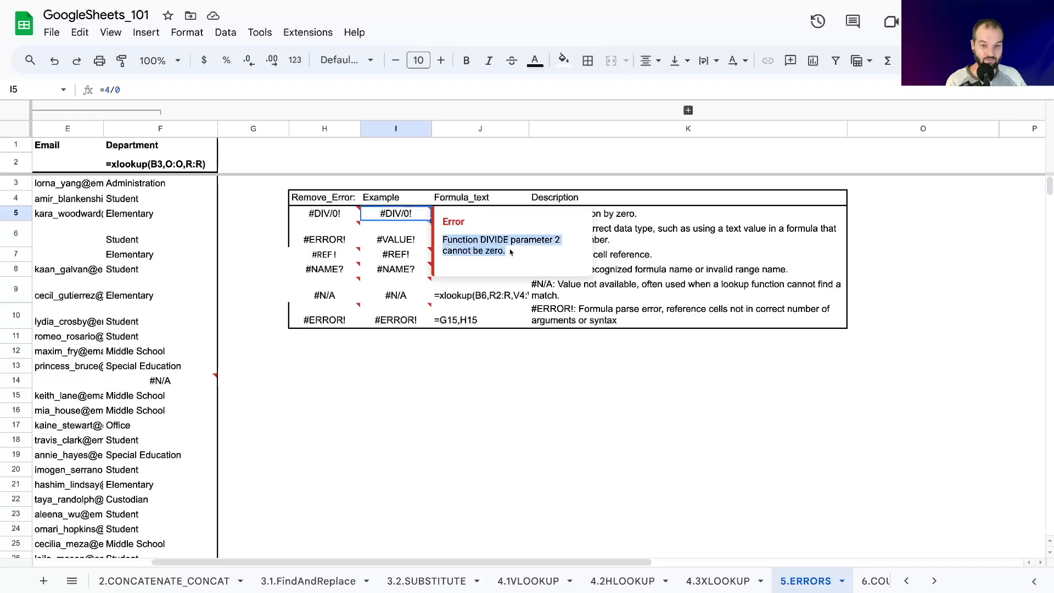
pyautogui.click(283, 219)
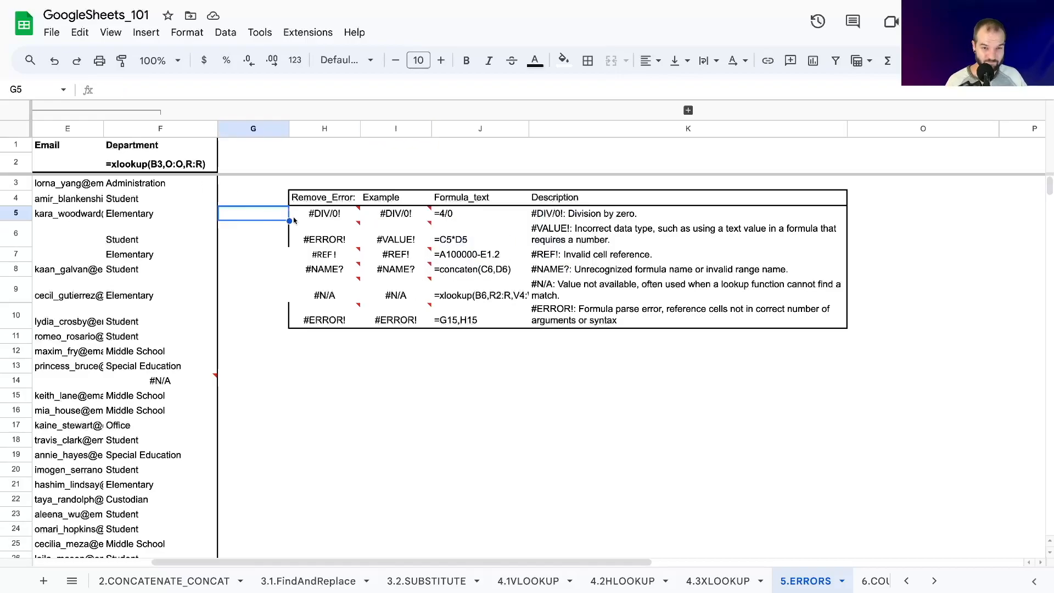
pyautogui.click(385, 215)
pyautogui.click(392, 187)
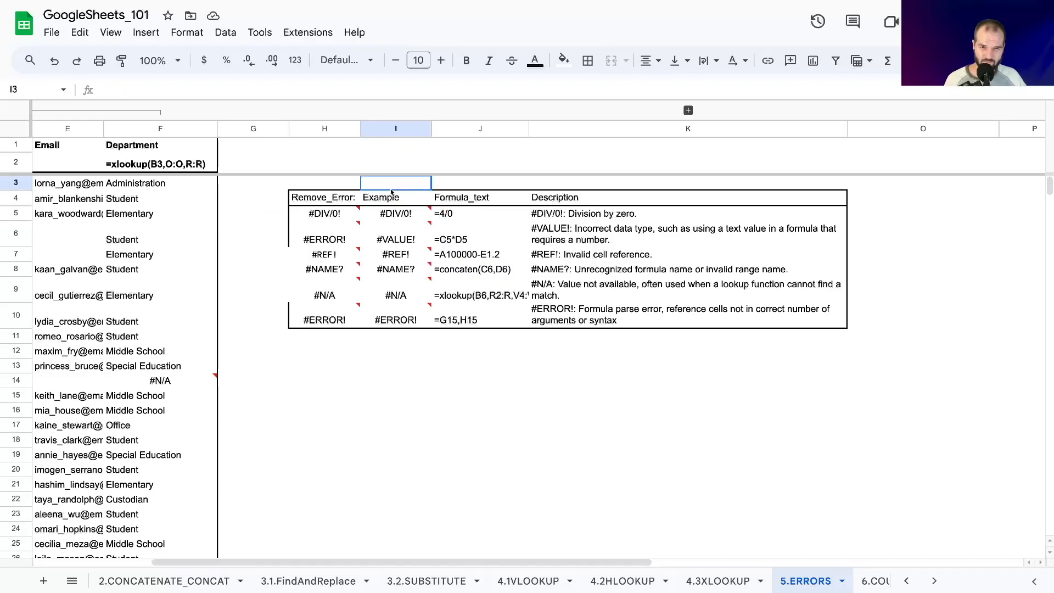
pyautogui.click(447, 215)
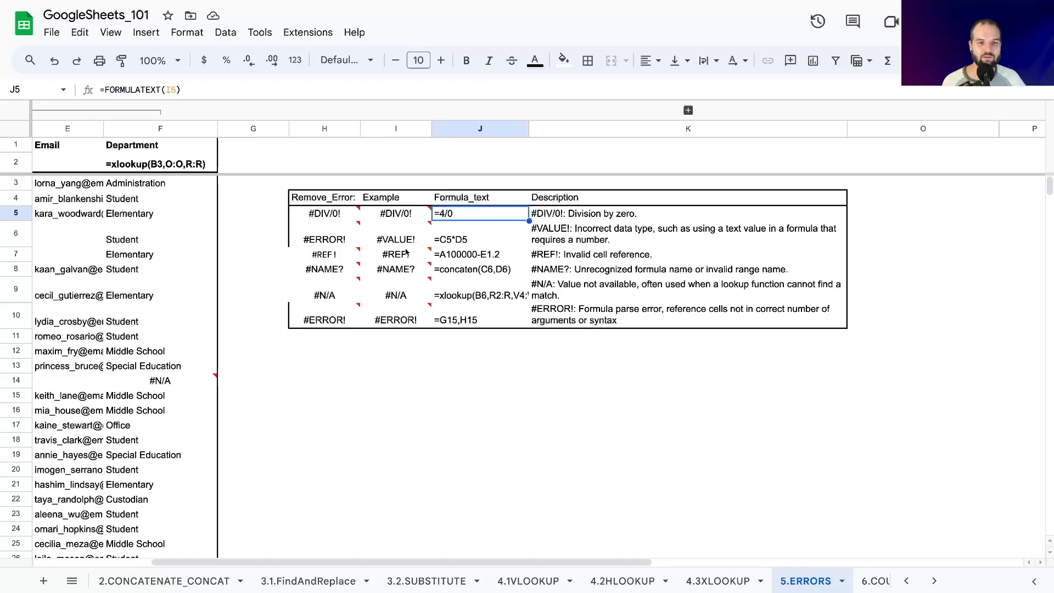
# Try the formula =4/1 in the example cell I5 and undo the change.
pyautogui.click(389, 215)
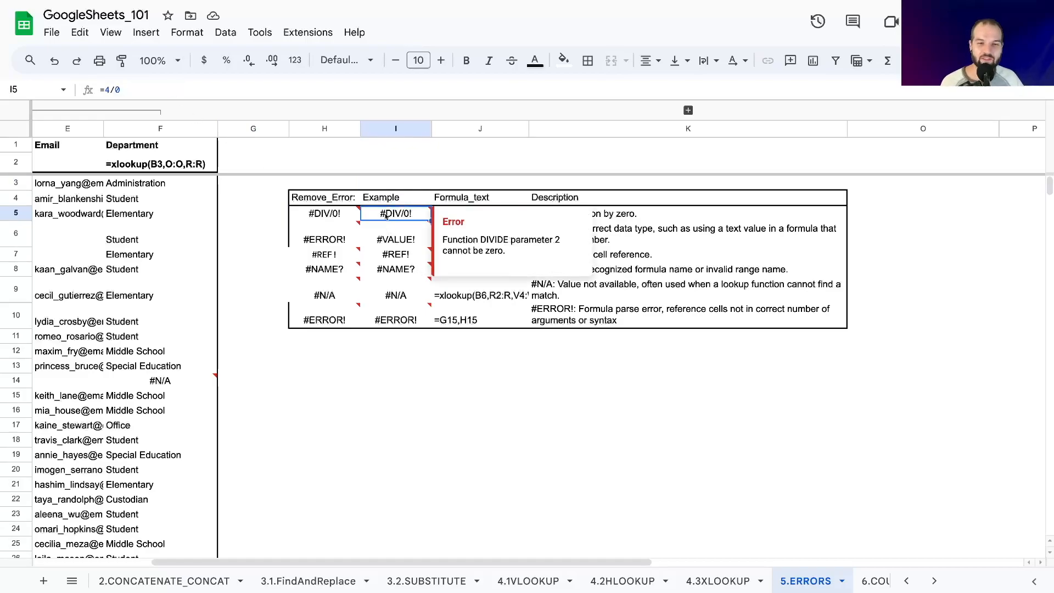
pyautogui.click(112, 89)
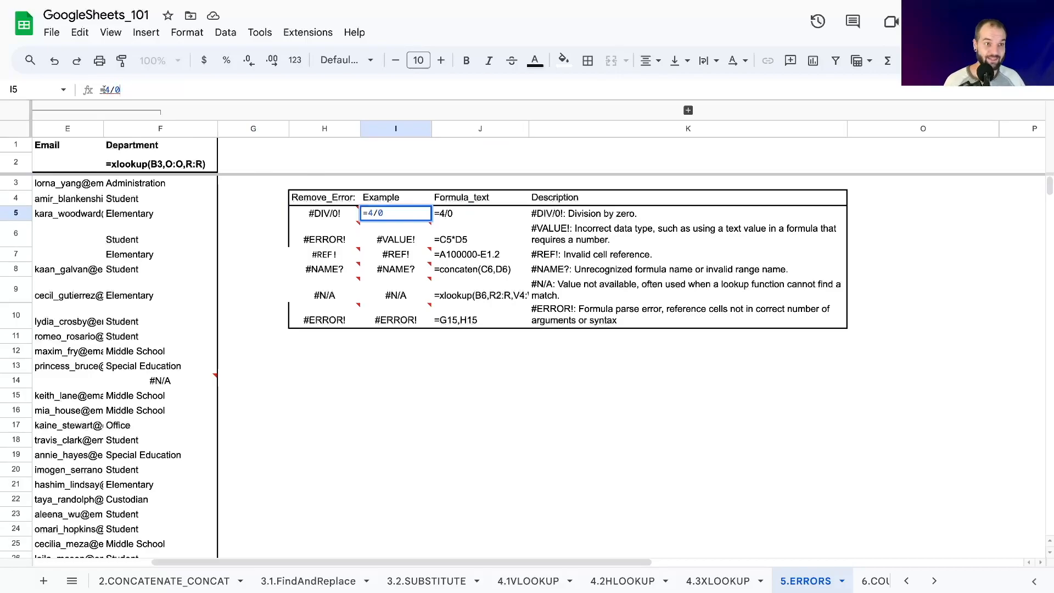
pyautogui.press('BackSpace')
pyautogui.write('1')
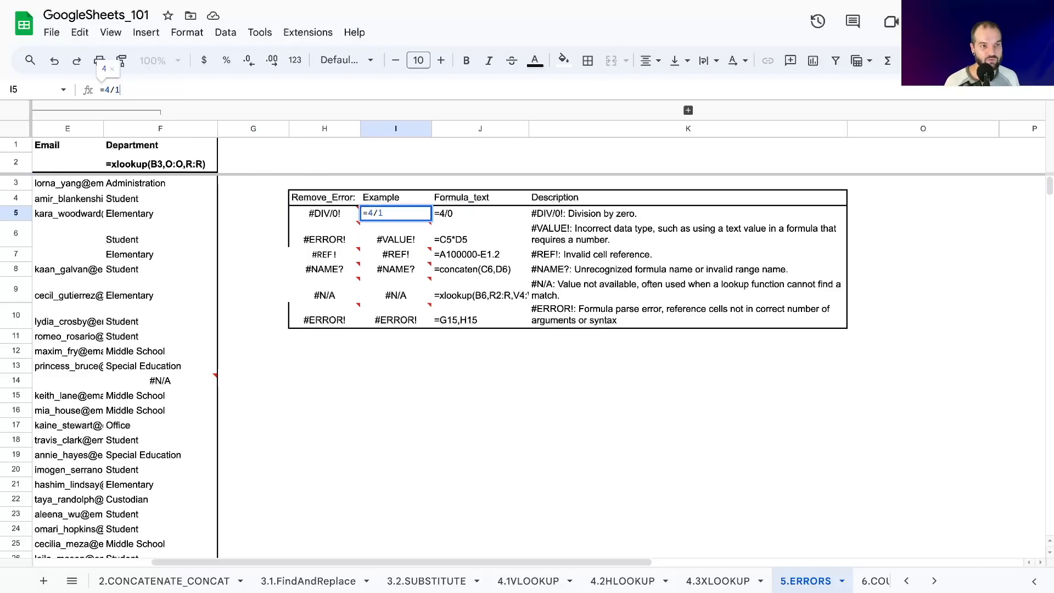
pyautogui.press('Return')
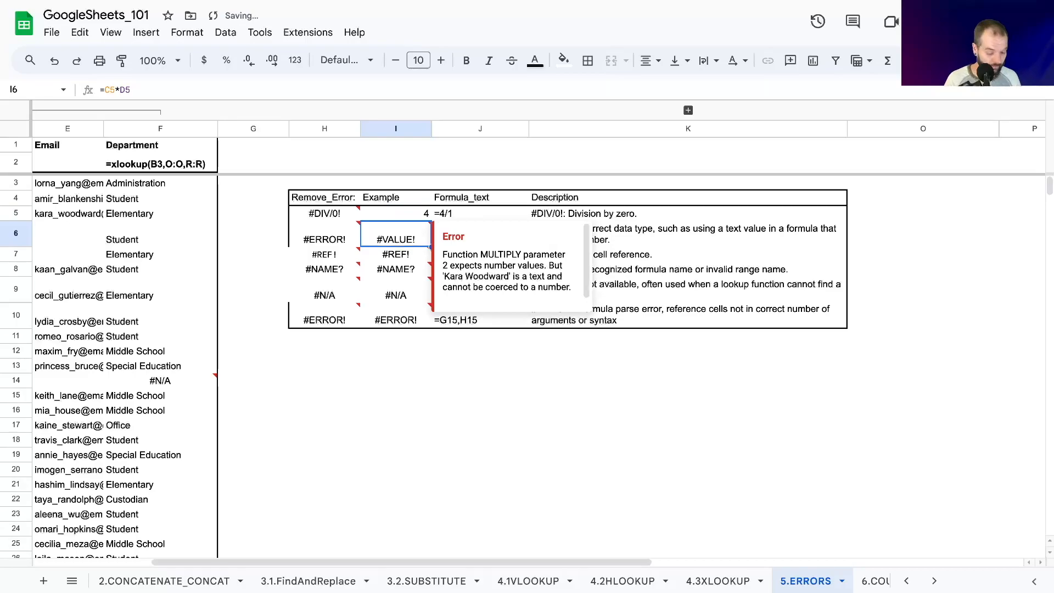
pyautogui.hotkey('ctrl', 'z')
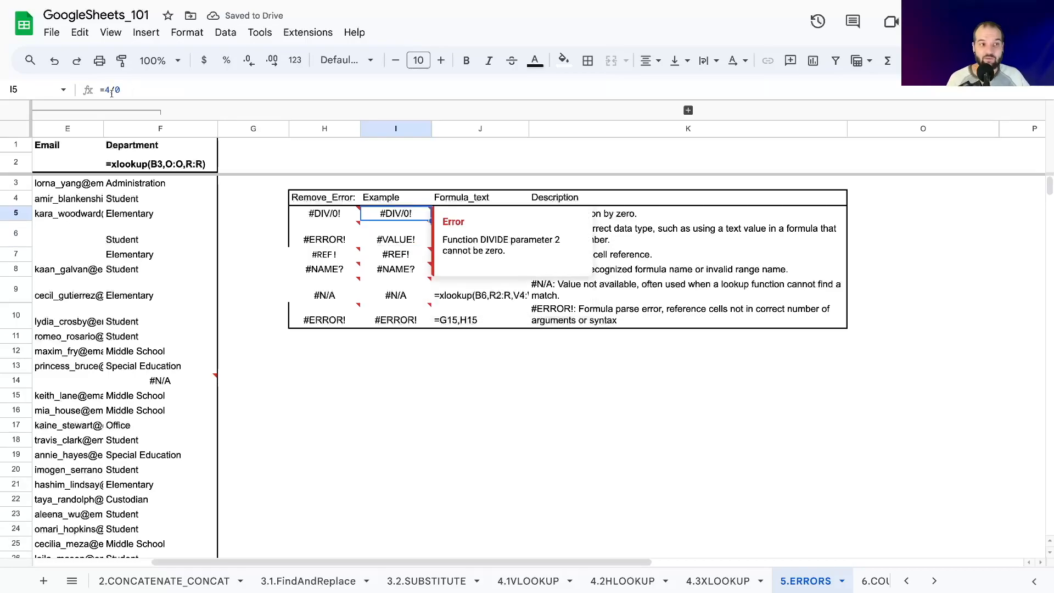
pyautogui.click(106, 90)
pyautogui.click(301, 211)
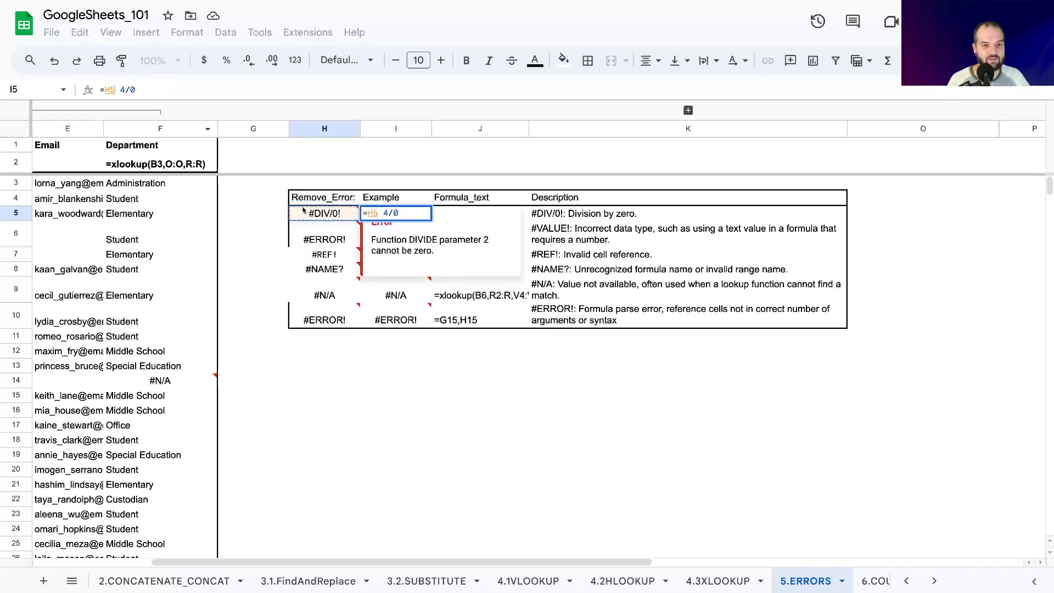
pyautogui.press('Return')
pyautogui.hotkey('ctrl', 'z')
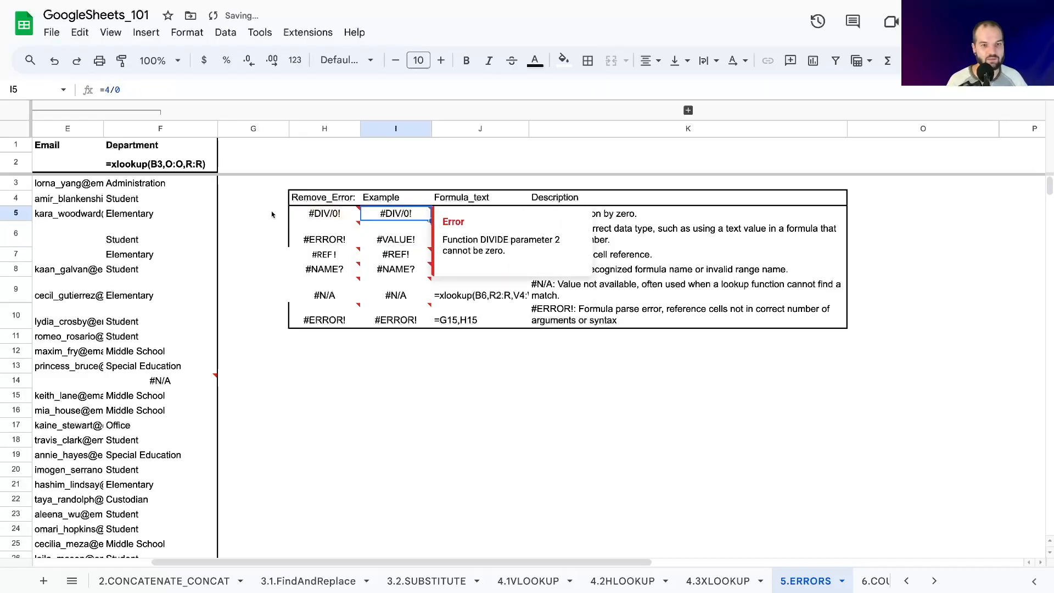
# Change the function wrapping 4/0 in the Remove_Error cell H5 to IFERROR.
pyautogui.press('Left')
pyautogui.doubleClick(121, 90)
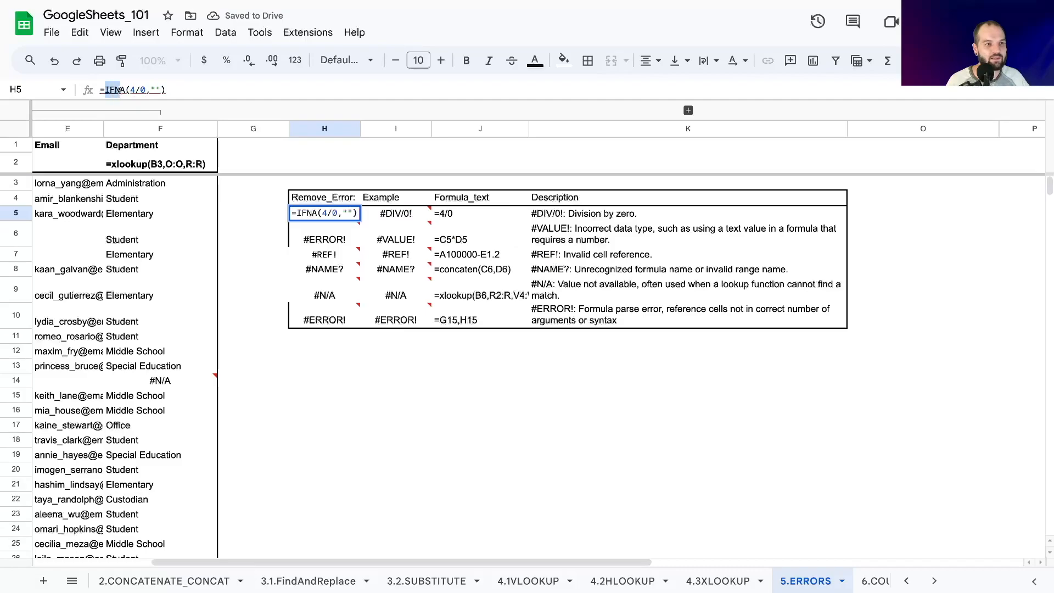
pyautogui.click(117, 90)
pyautogui.moveTo(115, 90); pyautogui.dragTo(125, 91)
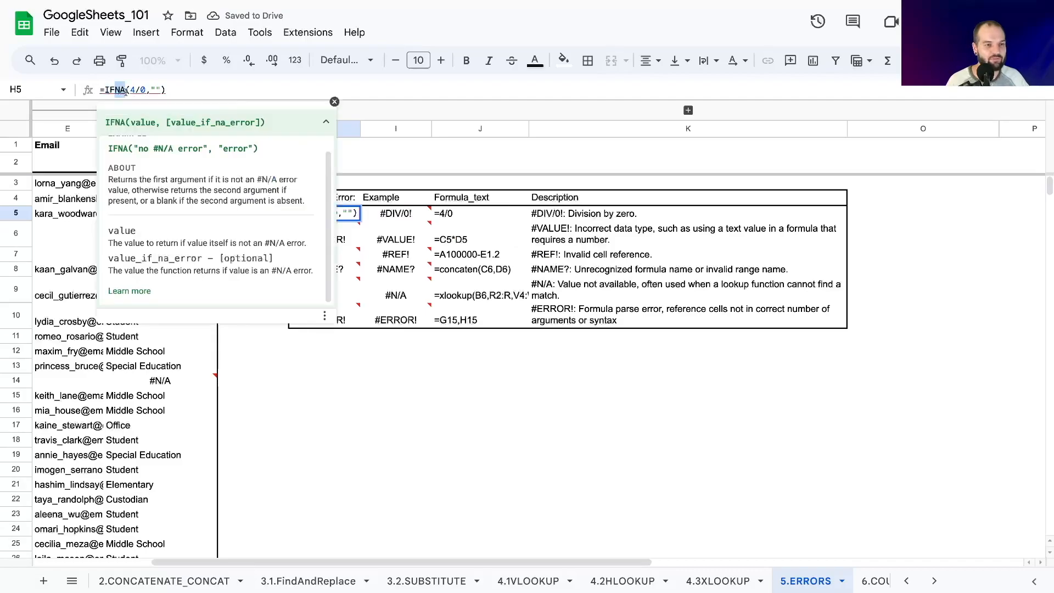
pyautogui.write('ERRO')
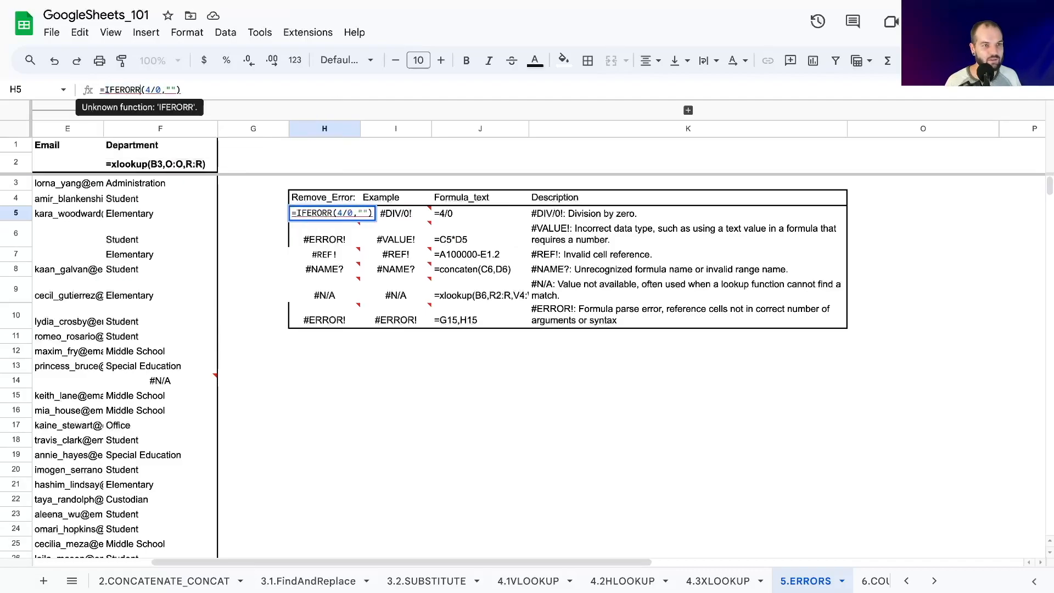
pyautogui.press('BackSpace')
pyautogui.press('BackSpace')
pyautogui.write('ROR')
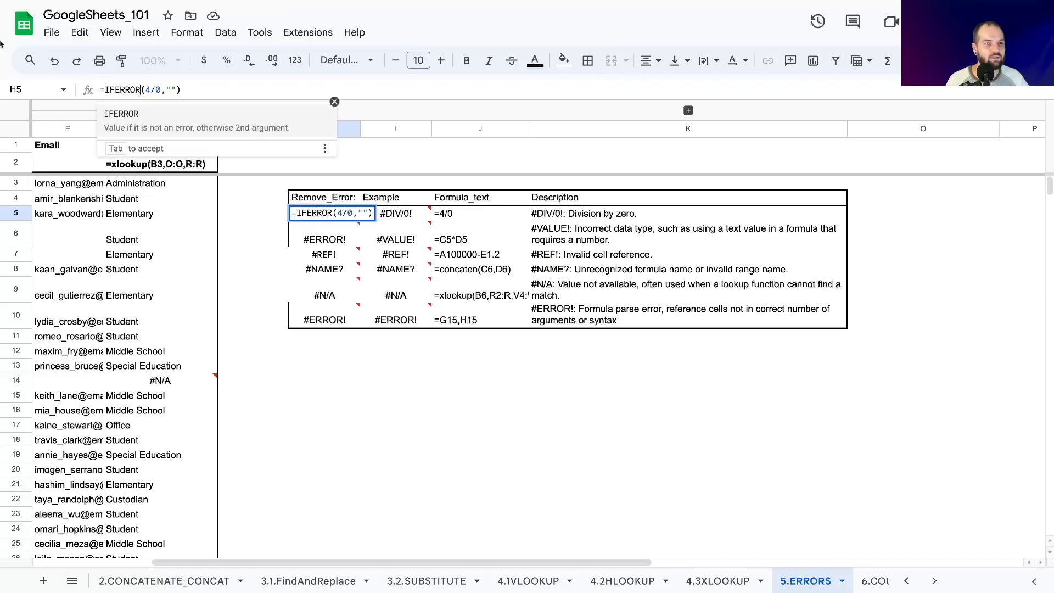
# Review the IFERROR arguments in H5, try ERROR as the fallback text, then restore the empty "" and commit =IFERROR(4/0,"").
pyautogui.click(144, 91)
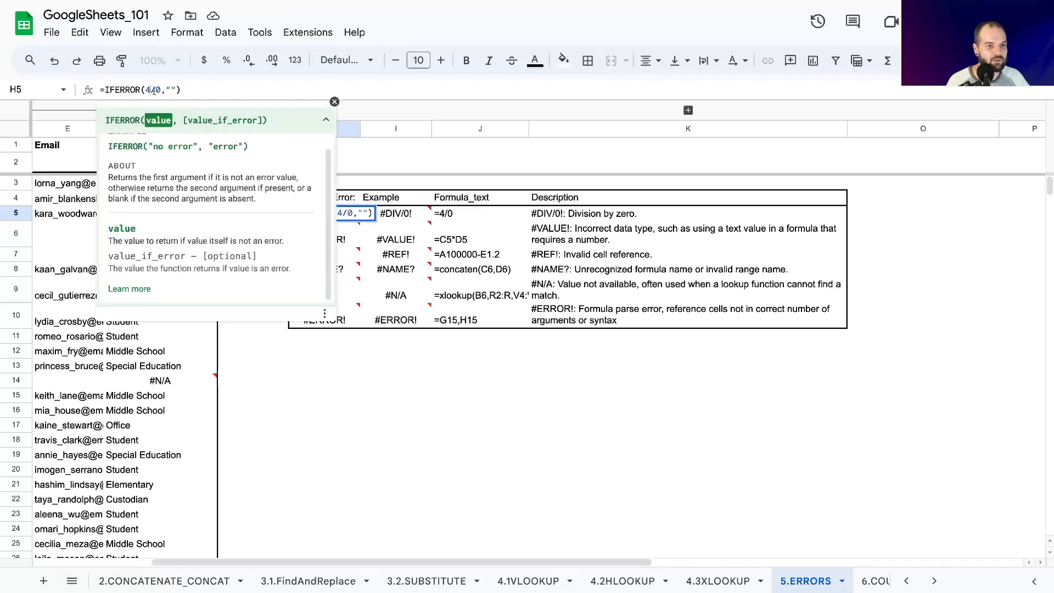
pyautogui.moveTo(143, 89); pyautogui.dragTo(176, 89)
pyautogui.click(177, 90)
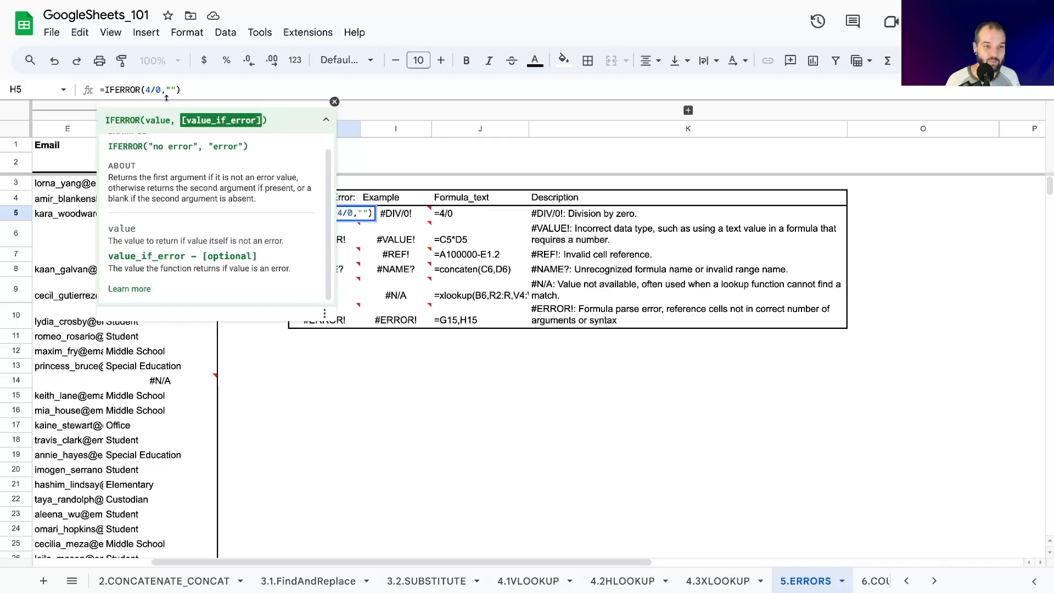
pyautogui.write('ERROR')
pyautogui.press('BackSpace')
pyautogui.press('BackSpace')
pyautogui.press('BackSpace')
pyautogui.press('BackSpace')
pyautogui.press('BackSpace')
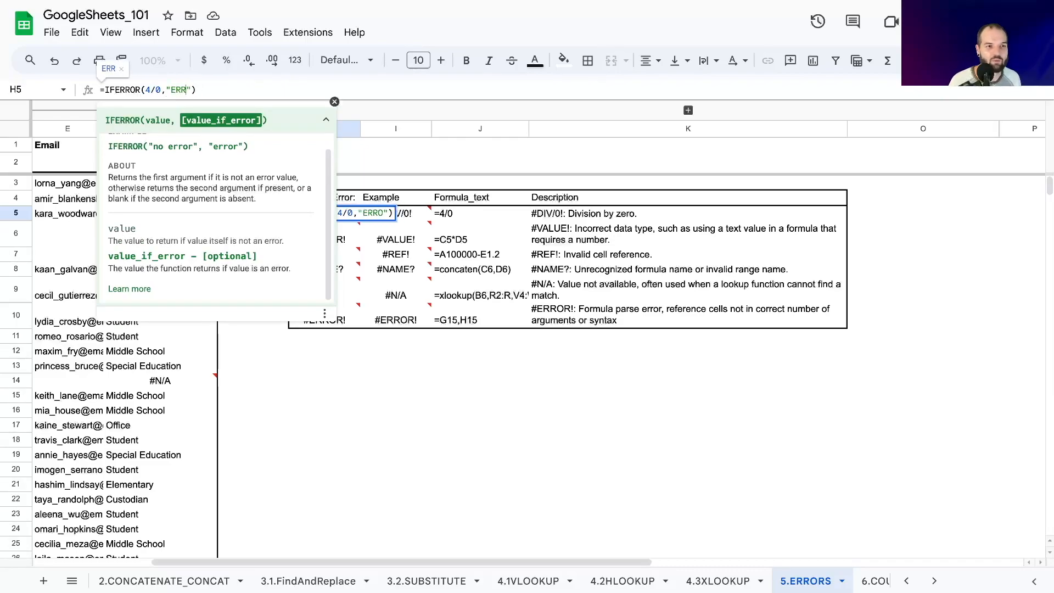
pyautogui.press('Return')
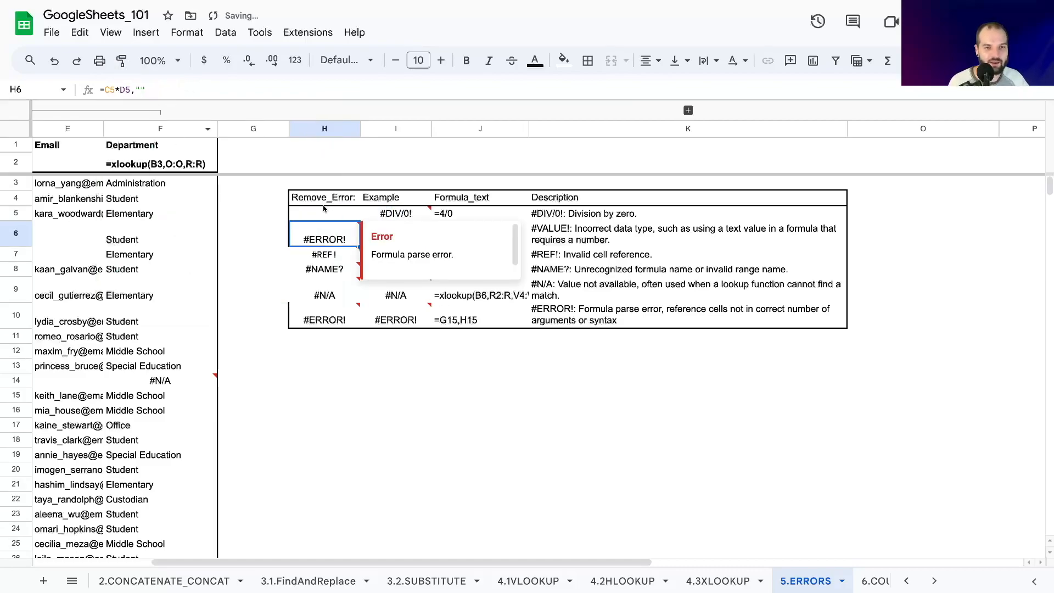
# Compare the IFERROR formula in H5 with the unwrapped division formula in I5.
pyautogui.click(326, 212)
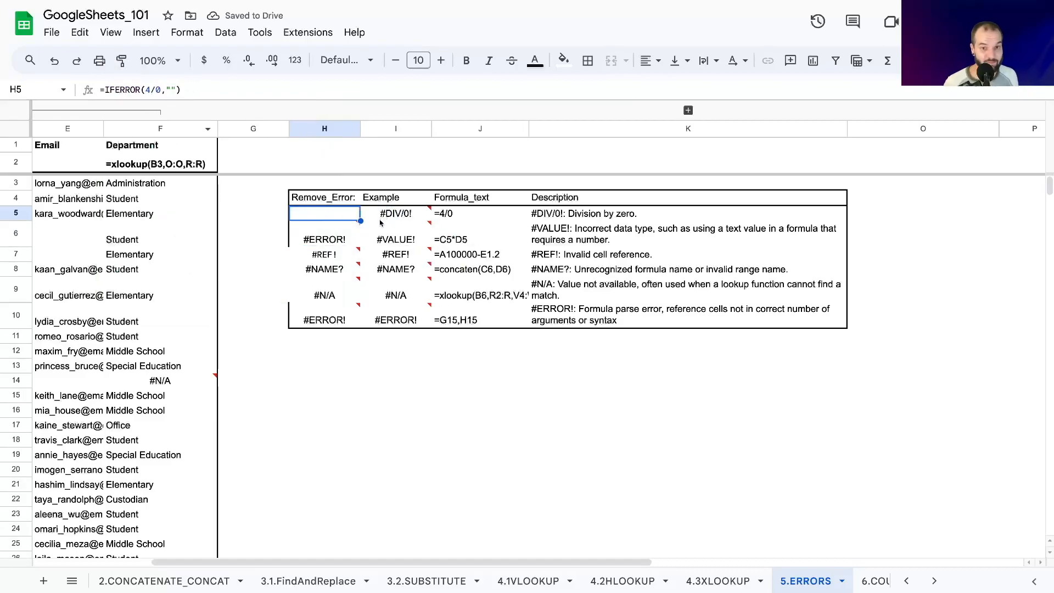
pyautogui.moveTo(380, 223)
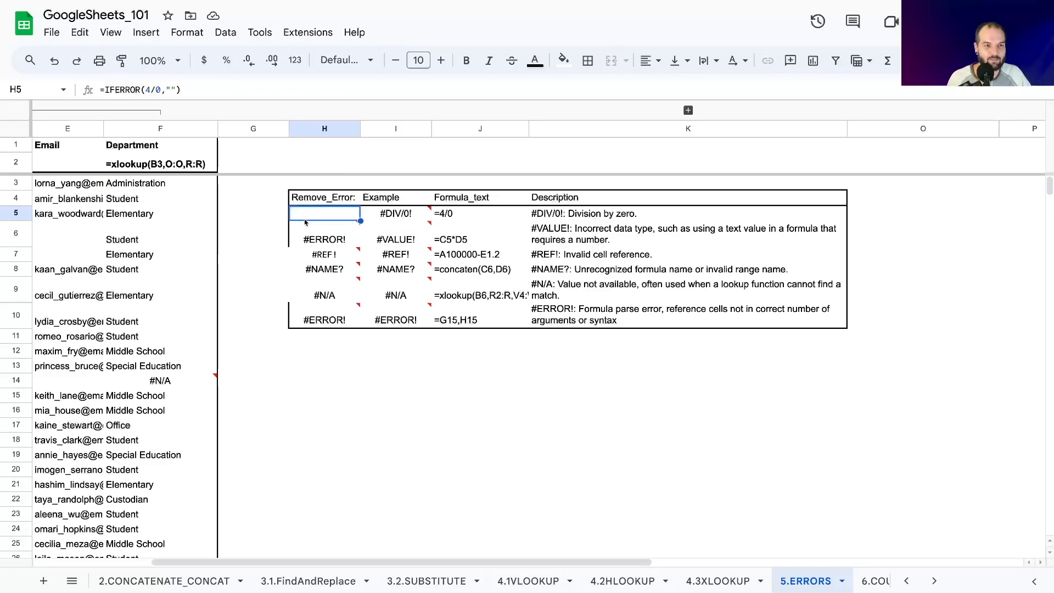
pyautogui.press('Right')
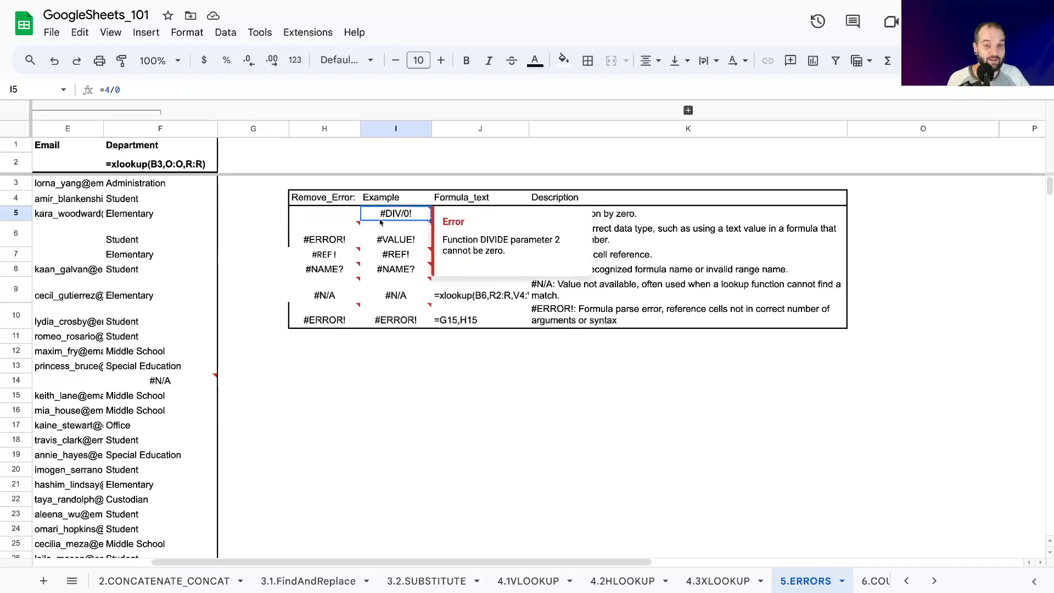
pyautogui.click(348, 218)
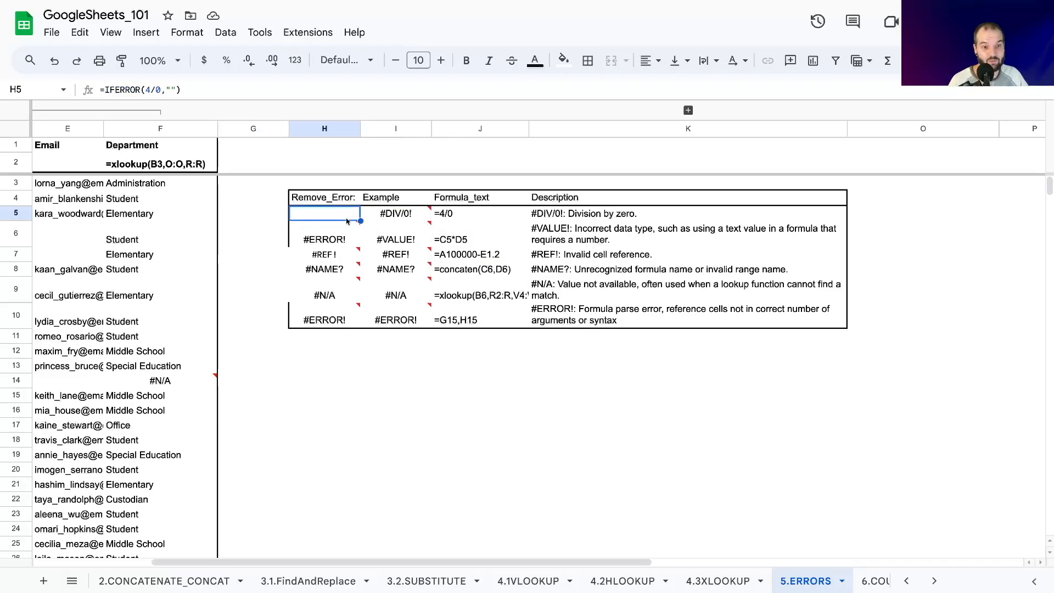
# Replace the formula in the Remove_Error cell H6 with the example formula =C5*D5 copied from I6.
pyautogui.click(285, 240)
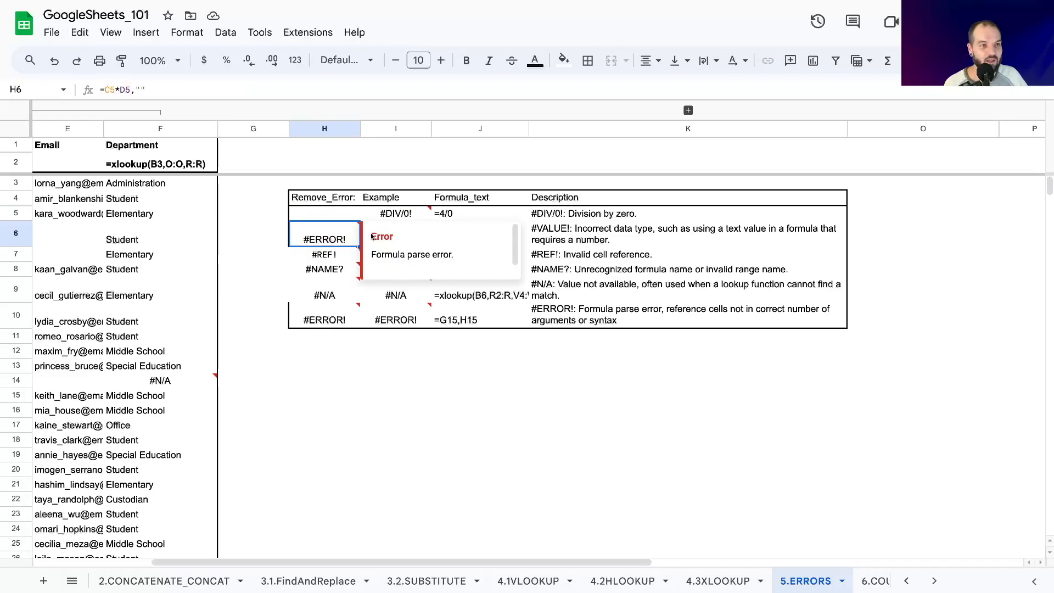
pyautogui.click(378, 239)
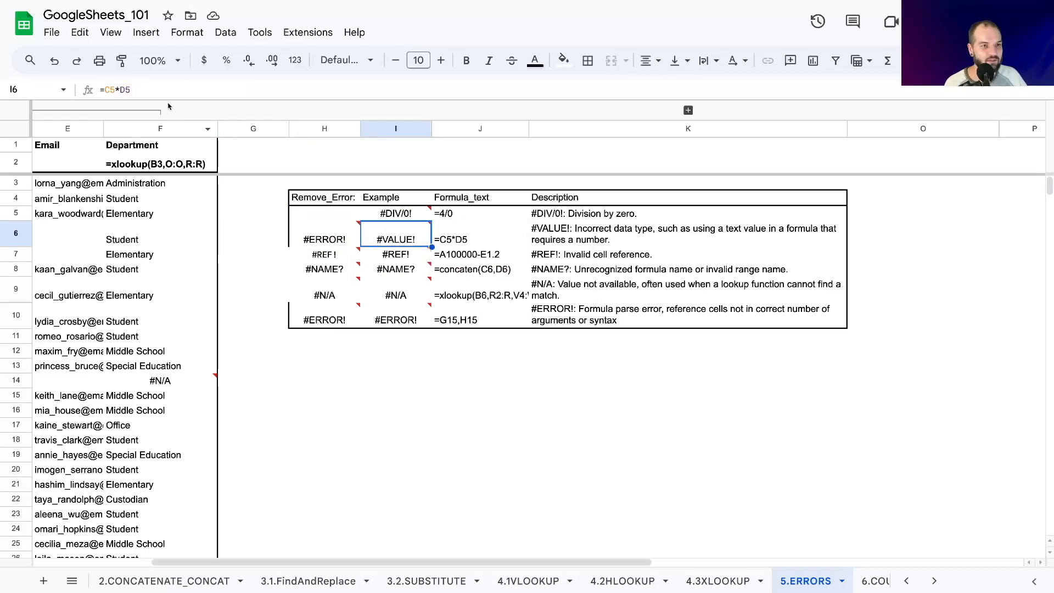
pyautogui.click(146, 91)
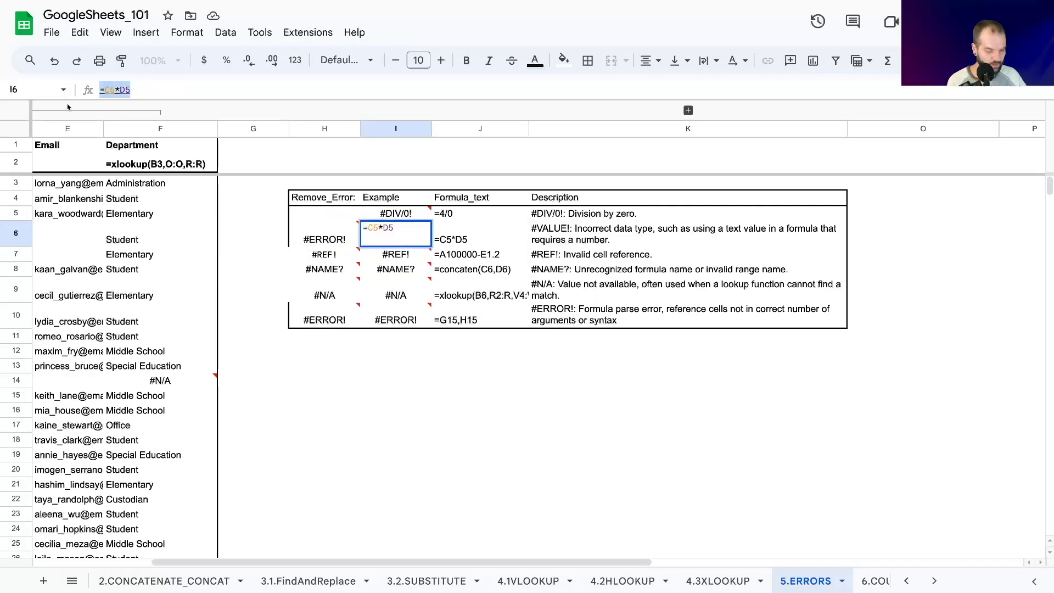
pyautogui.click(249, 219)
pyautogui.click(297, 245)
pyautogui.doubleClick(297, 239)
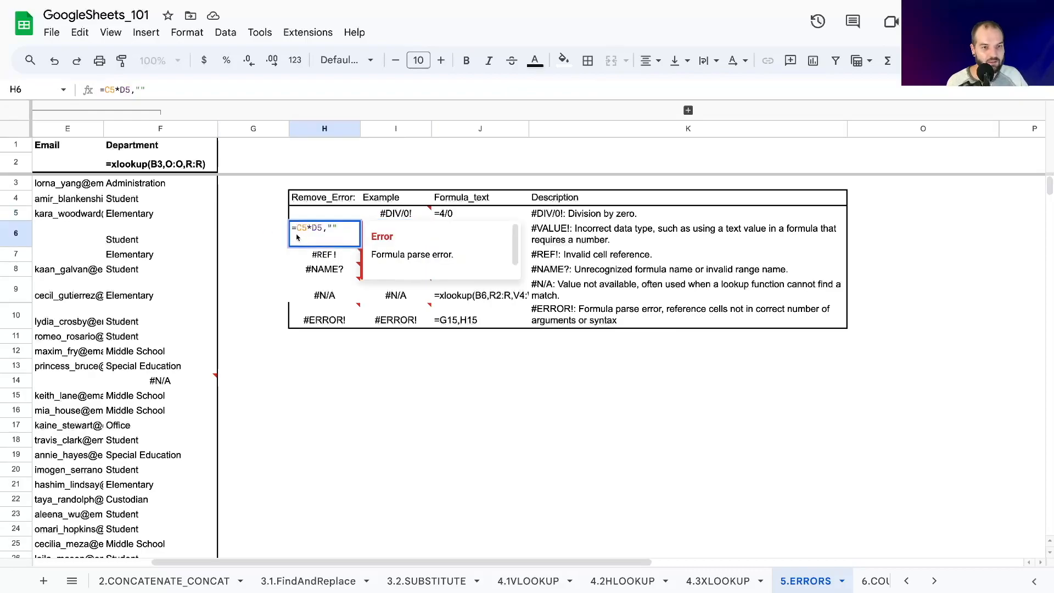
pyautogui.moveTo(292, 226); pyautogui.dragTo(361, 230)
pyautogui.write('=C5*D5')
pyautogui.press('Return')
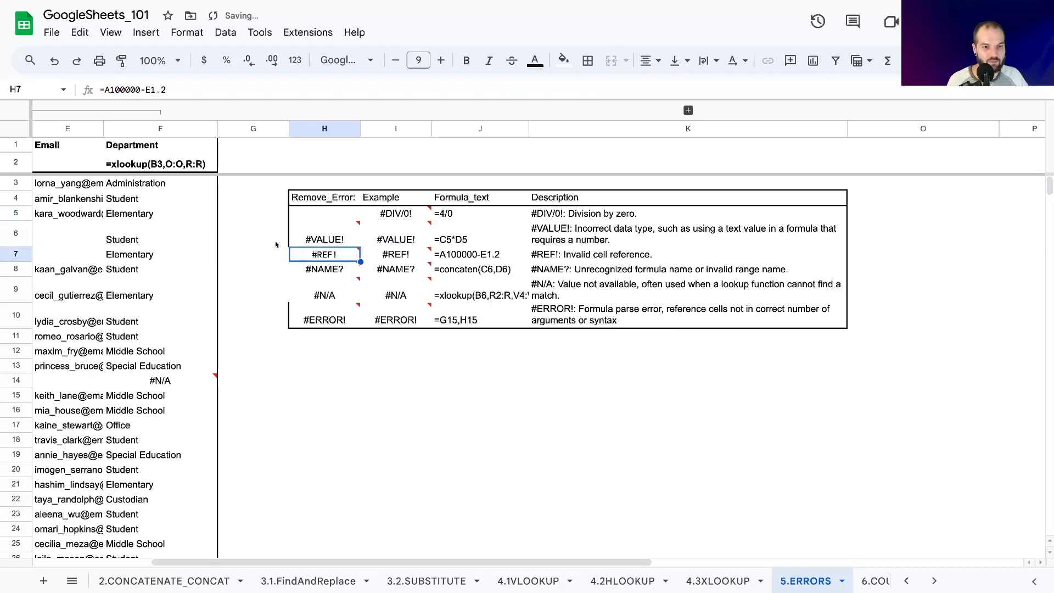
# Examine the #VALUE! description in K6 and the cells referenced by C5 and D5 in the H6 formula.
pyautogui.click(279, 242)
pyautogui.click(553, 237)
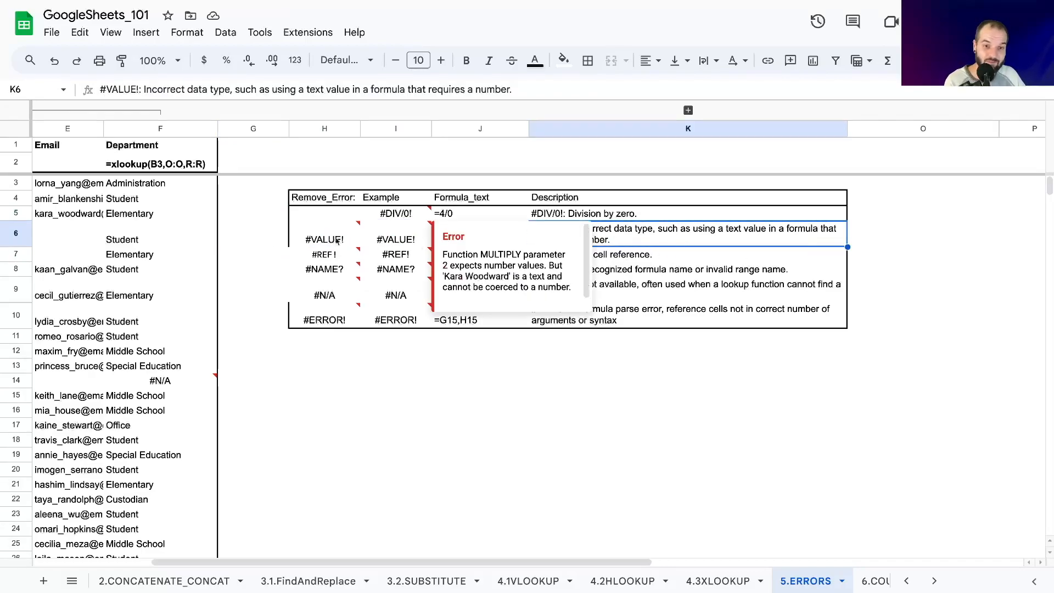
pyautogui.click(241, 243)
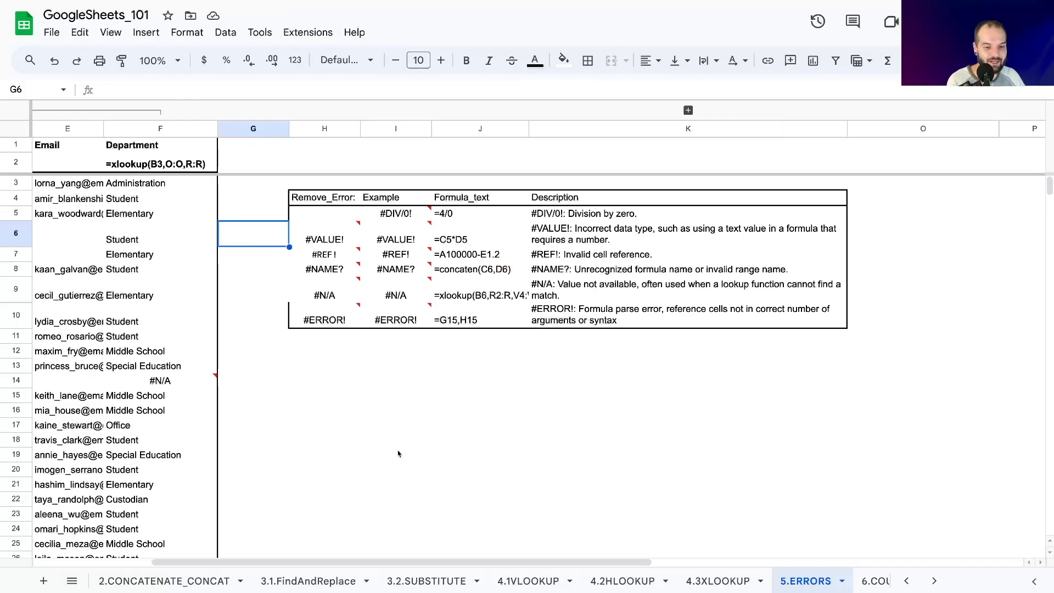
pyautogui.moveTo(311, 563); pyautogui.dragTo(141, 568)
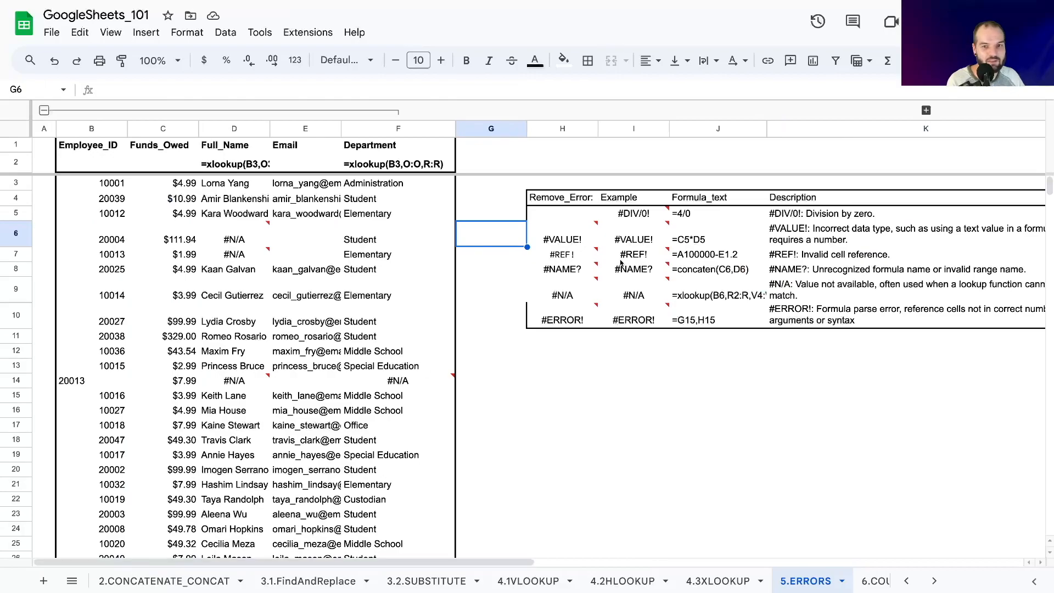
pyautogui.click(558, 247)
pyautogui.doubleClick(560, 246)
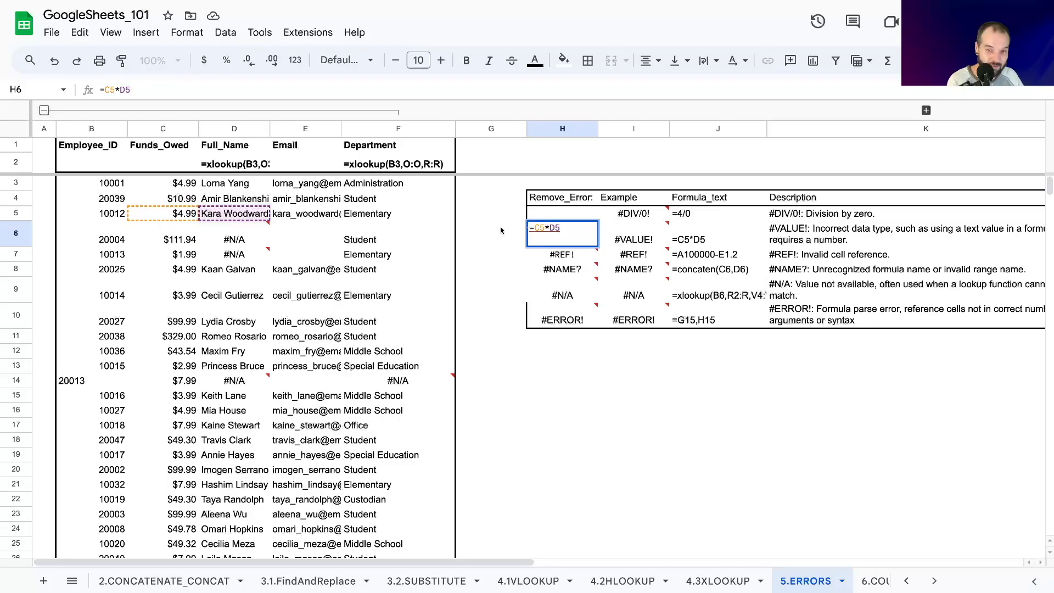
pyautogui.press('Escape')
pyautogui.moveTo(214, 258)
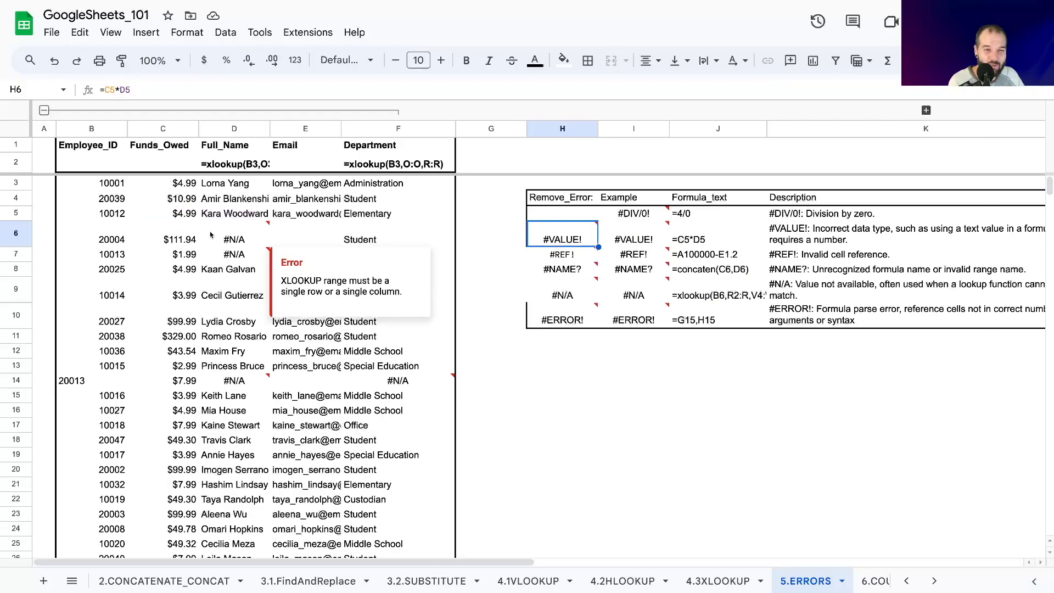
pyautogui.click(123, 89)
pyautogui.doubleClick(124, 90)
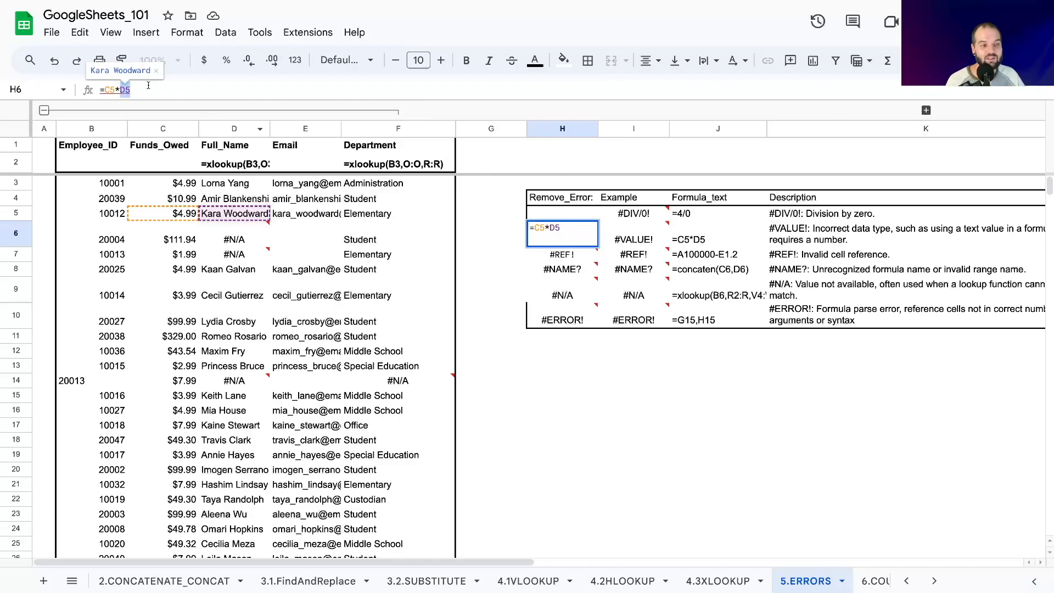
# Wrap the multiplication in H6 with IFERROR and an empty fallback, making it =IFERROR(C5*D5,"").
pyautogui.click(105, 89)
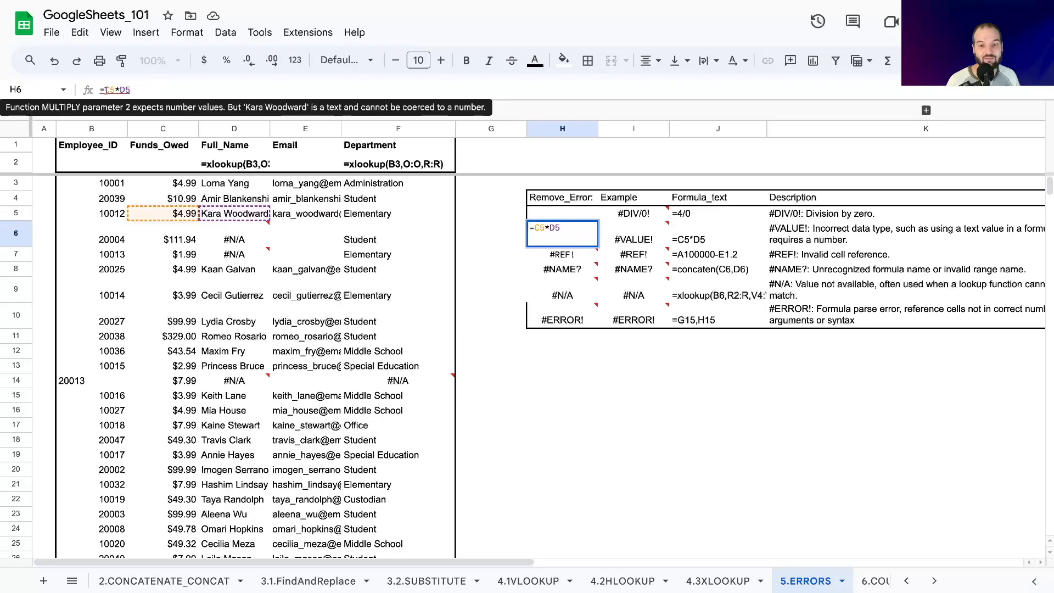
pyautogui.write('IFERROR')
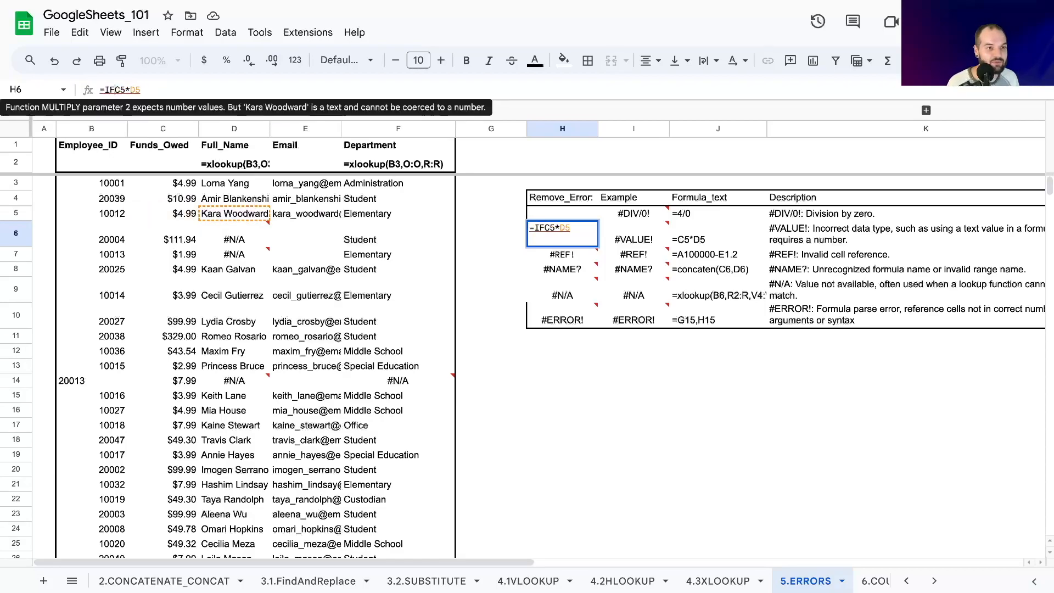
pyautogui.write('(')
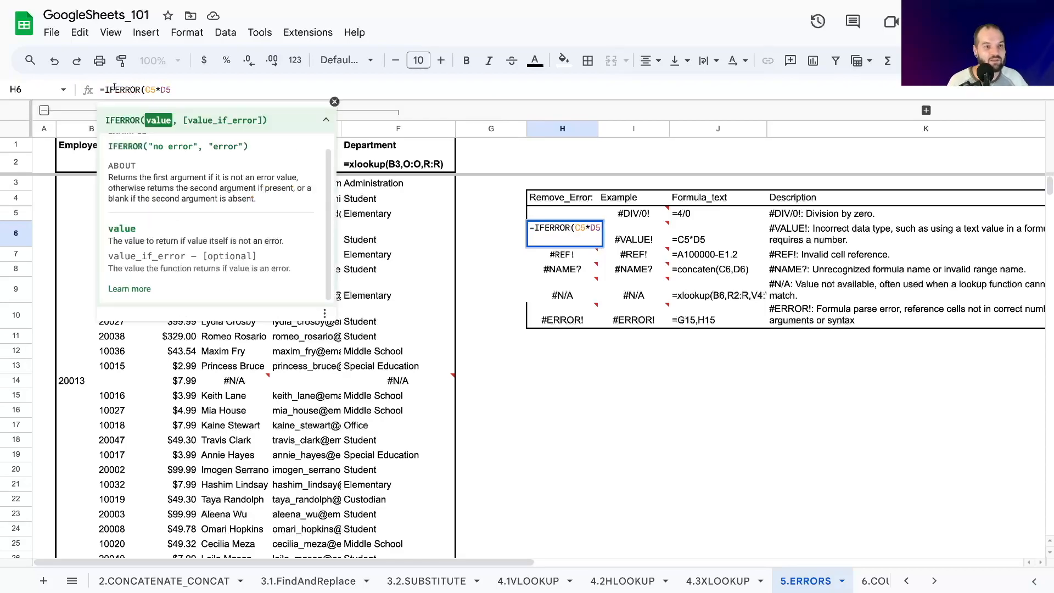
pyautogui.click(188, 89)
pyautogui.write(',"')
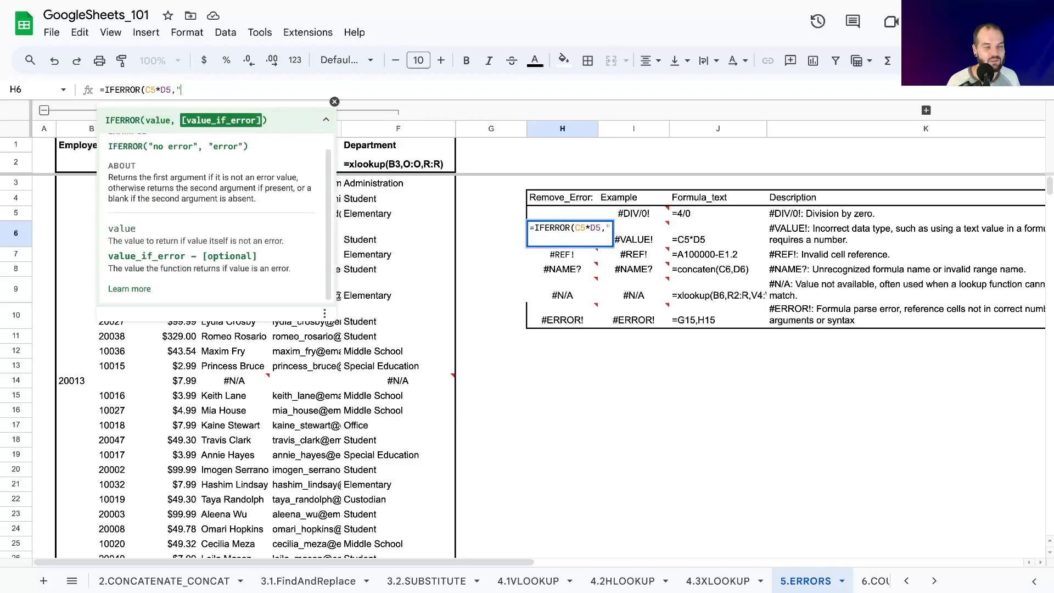
pyautogui.write('")')
pyautogui.hotkey('shift', 'Return')
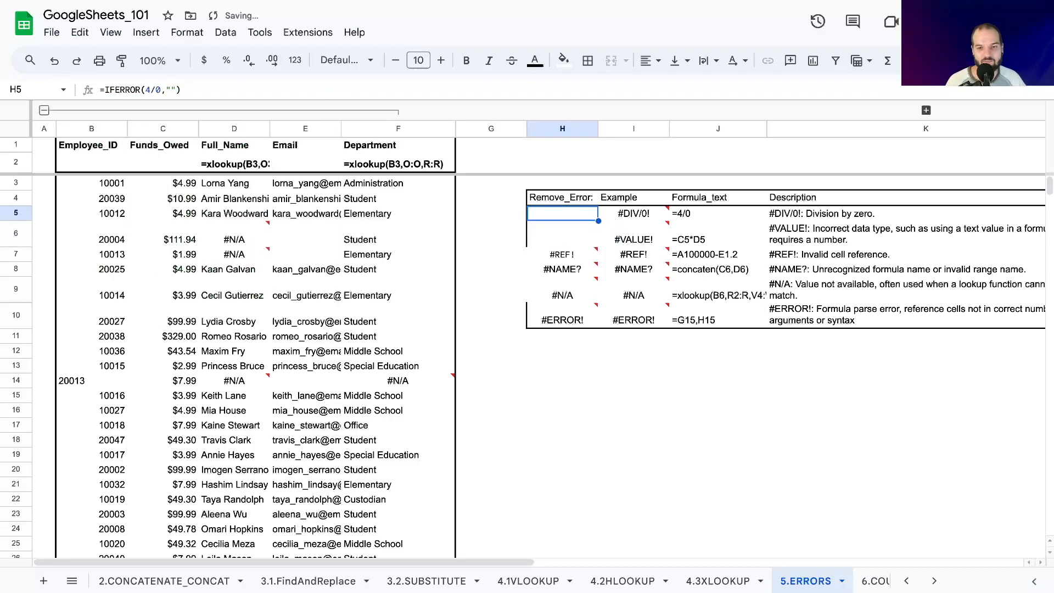
# Review the #REF! description, example and Remove_Error cells in row 7 of the error table.
pyautogui.press('Down')
pyautogui.moveTo(559, 275)
pyautogui.press('Down')
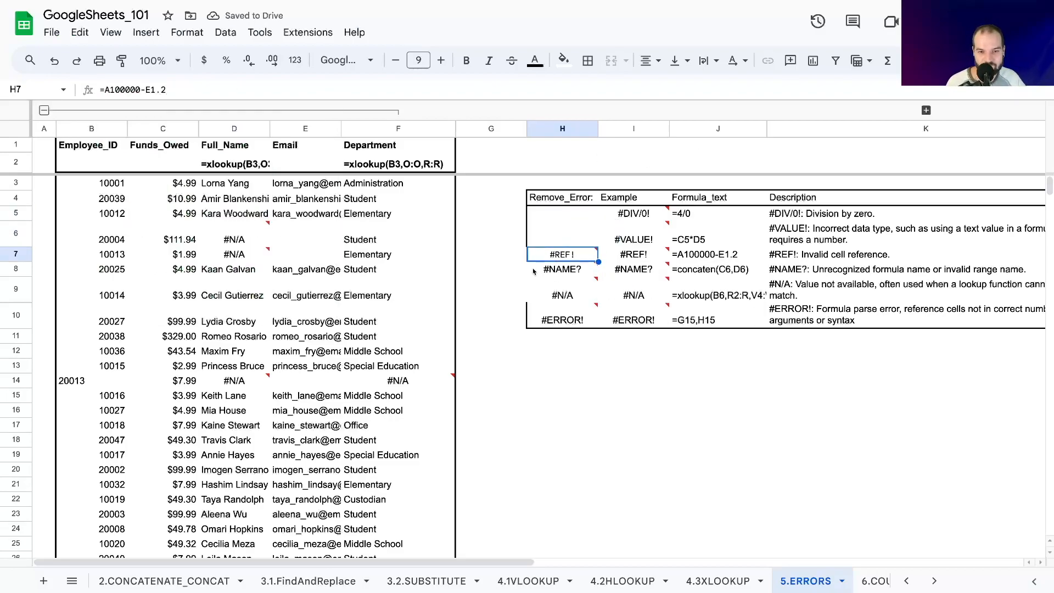
pyautogui.click(791, 254)
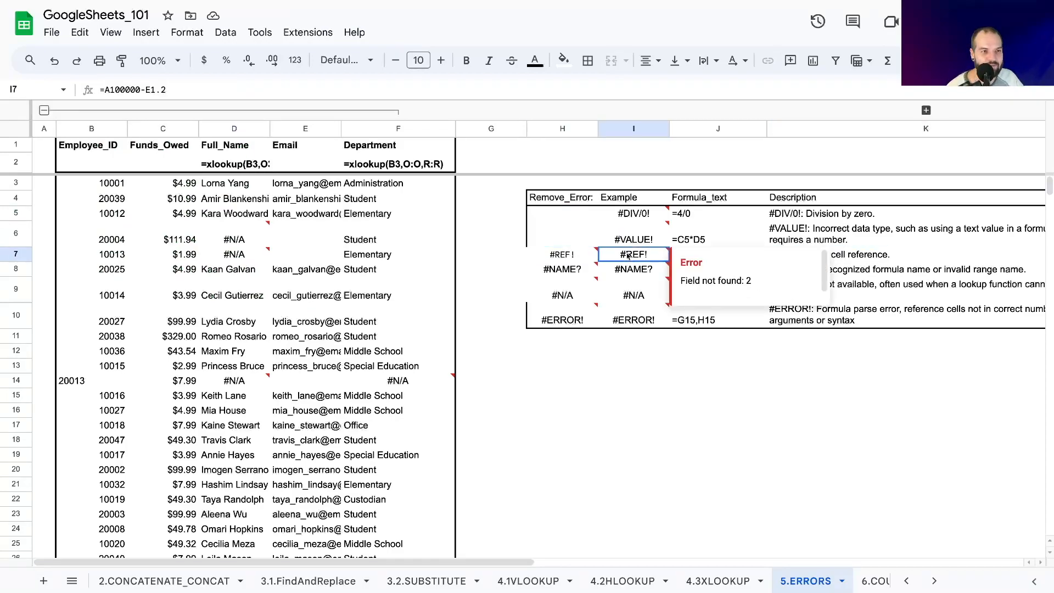
pyautogui.click(567, 260)
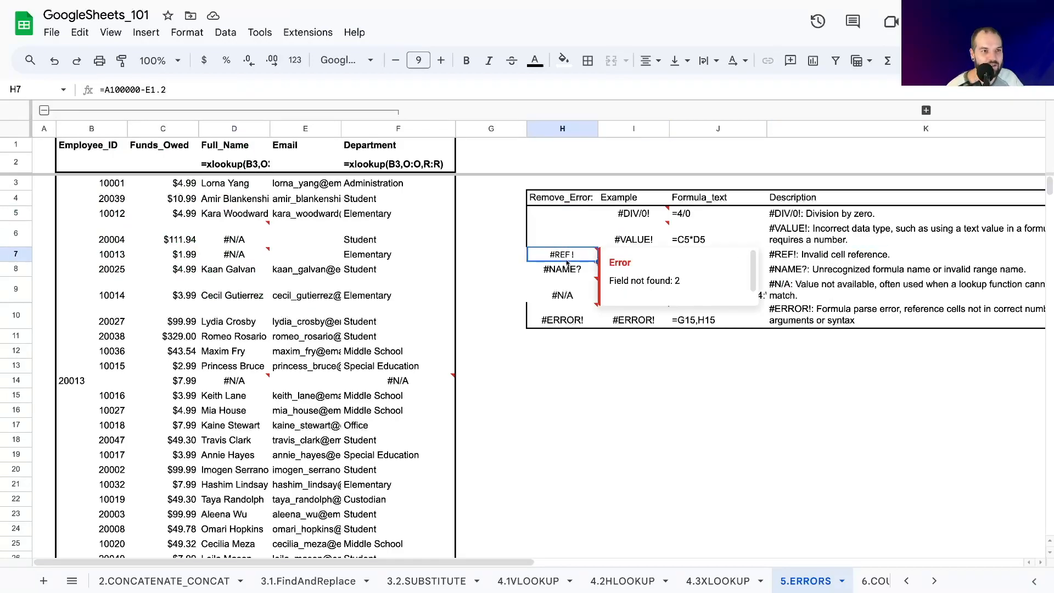
pyautogui.click(468, 263)
pyautogui.moveTo(587, 255)
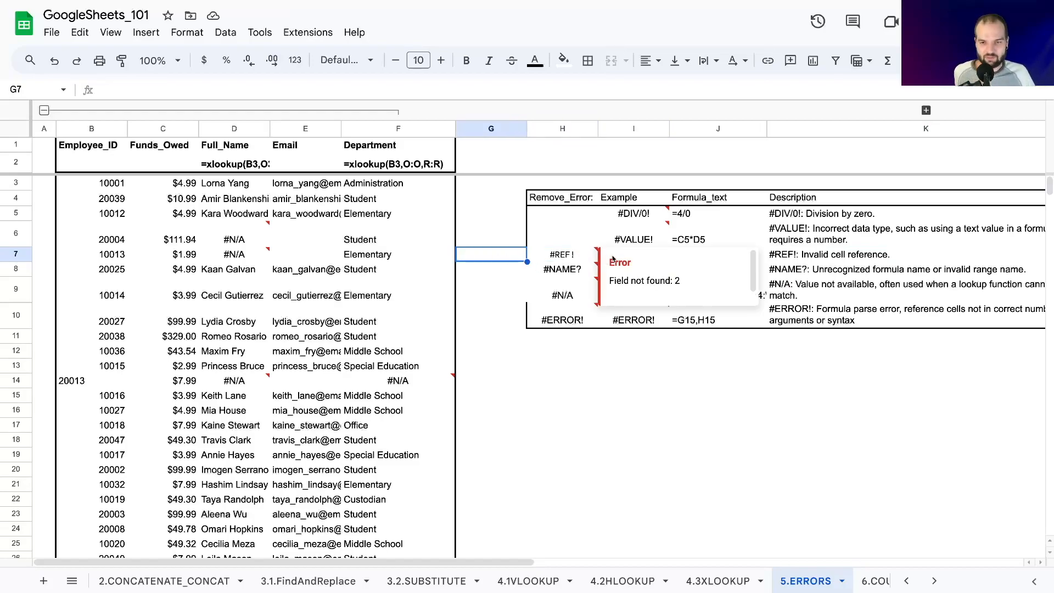
# Check the A100000 reference in the I7 formula against the last row of the sheet, and return to the top.
pyautogui.click(621, 244)
pyautogui.click(618, 257)
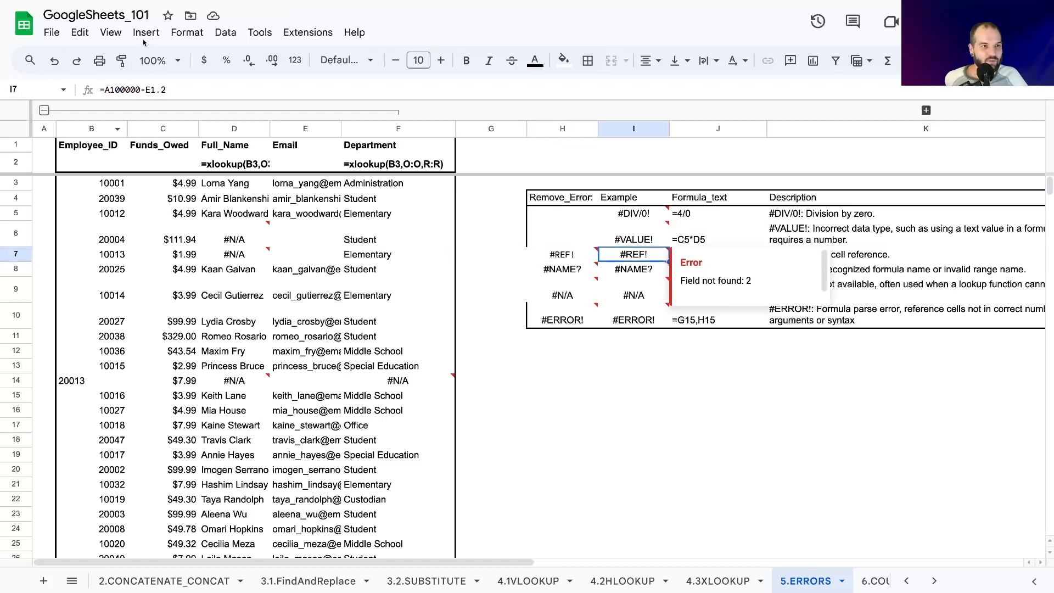
pyautogui.moveTo(110, 90); pyautogui.dragTo(140, 89)
pyautogui.click(498, 351)
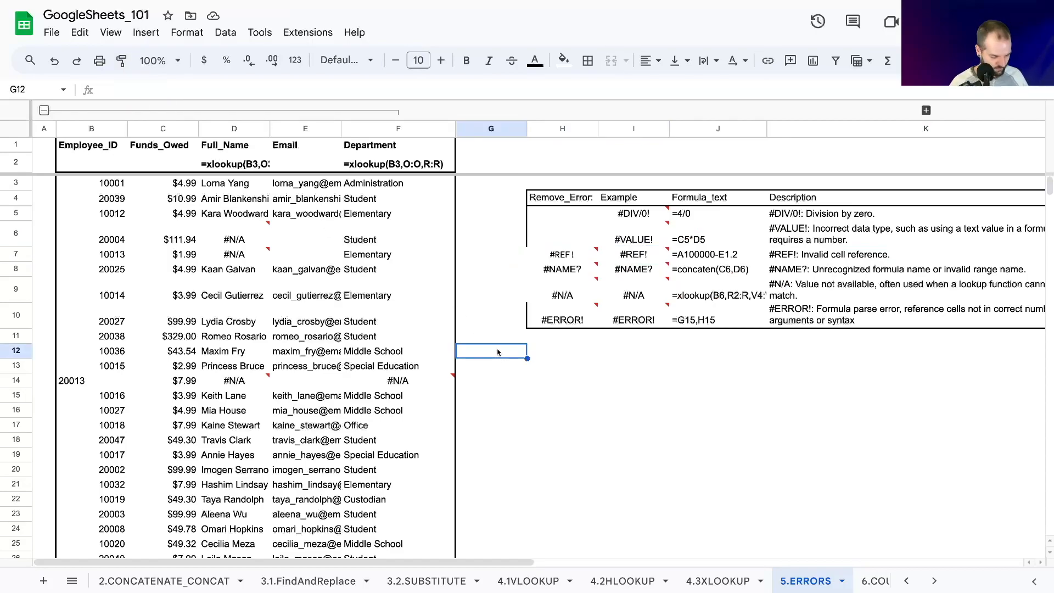
pyautogui.hotkey('ctrl', 'Down')
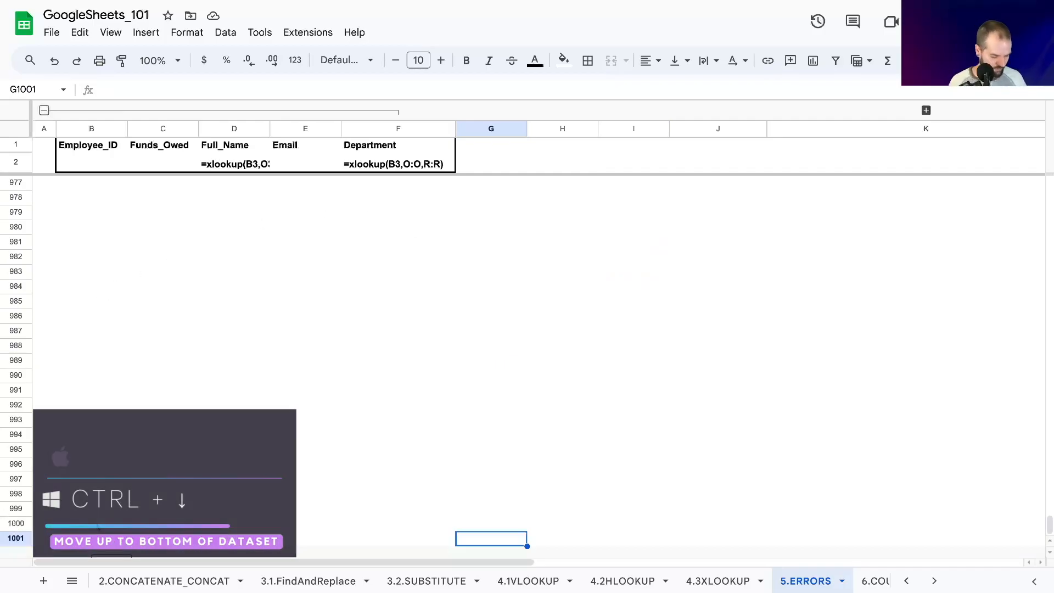
pyautogui.hotkey('ctrl', 'Up')
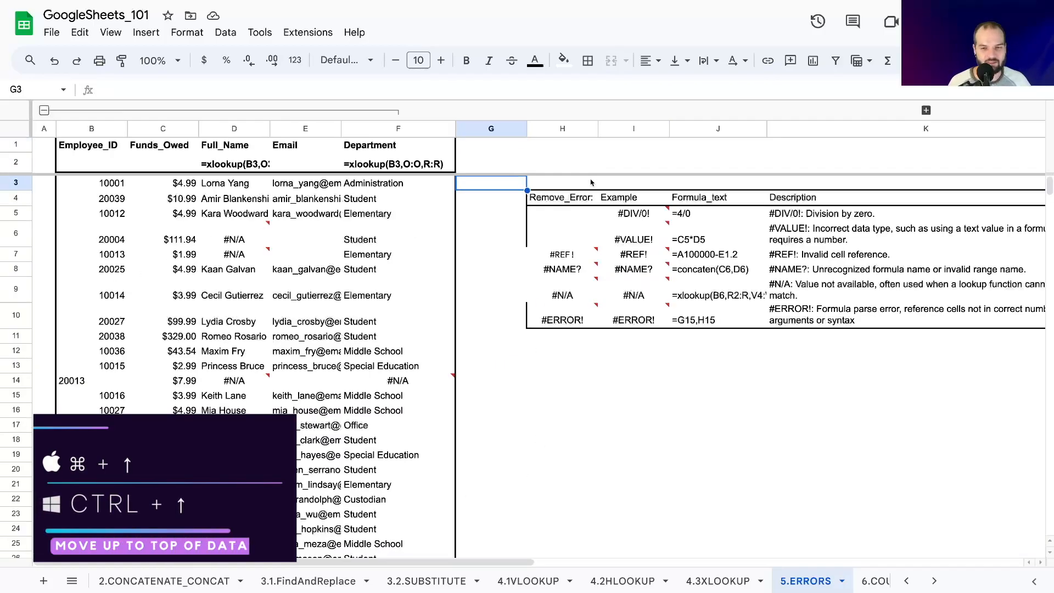
# Edit the formula in the Remove_Error cell H7 to =A1001-E1.
pyautogui.click(558, 253)
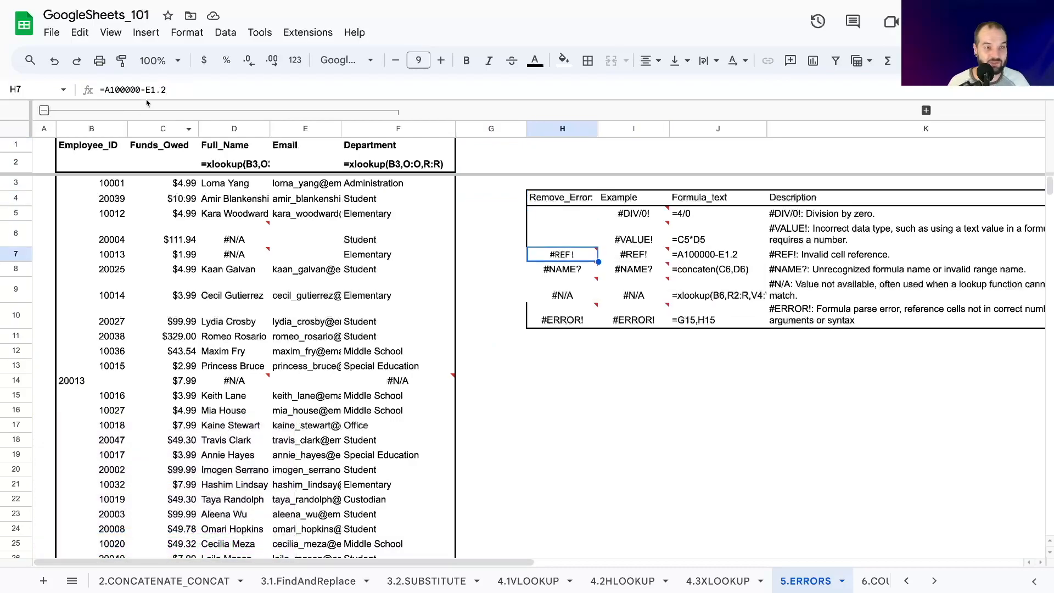
pyautogui.moveTo(105, 92)
pyautogui.mouseDown()
pyautogui.moveTo(124, 90)
pyautogui.moveTo(115, 88)
pyautogui.mouseUp()
pyautogui.press('Delete')
pyautogui.press('Delete')
pyautogui.press('Delete')
pyautogui.write('1')
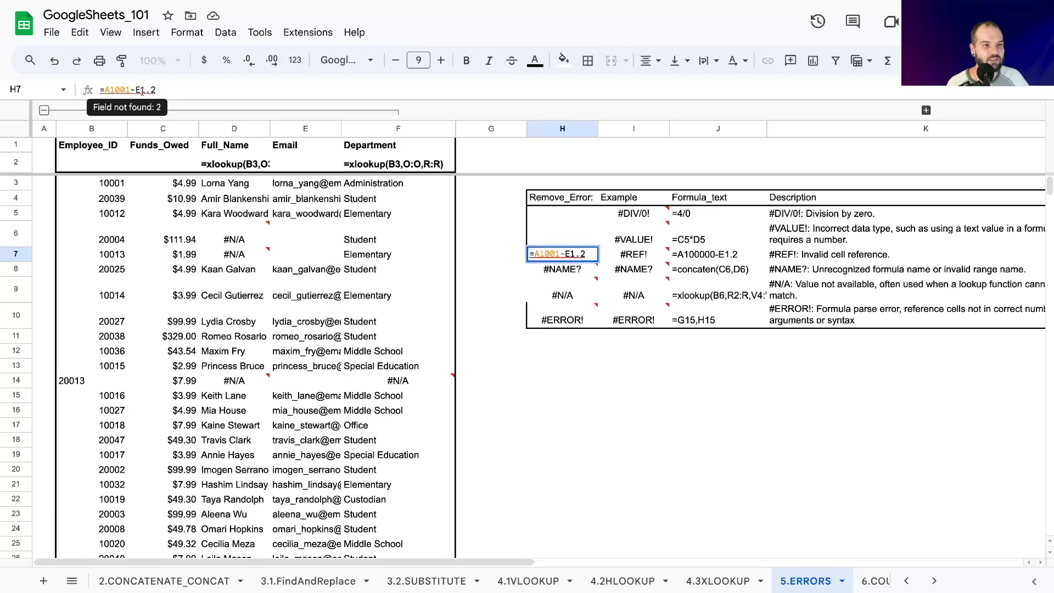
pyautogui.press('BackSpace')
pyautogui.press('BackSpace')
pyautogui.write('.')
pyautogui.press('BackSpace')
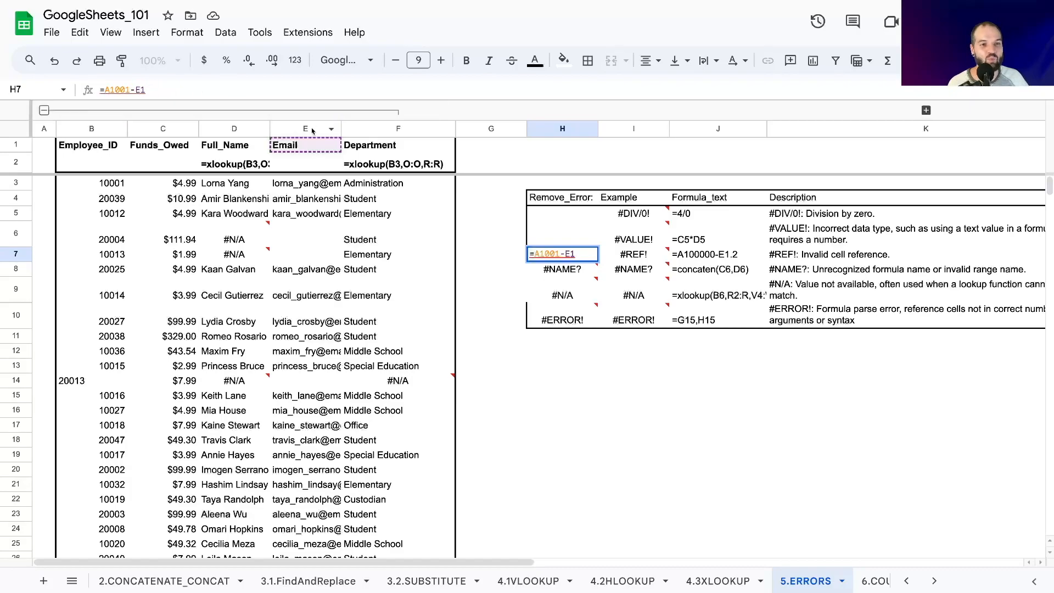
pyautogui.press('Return')
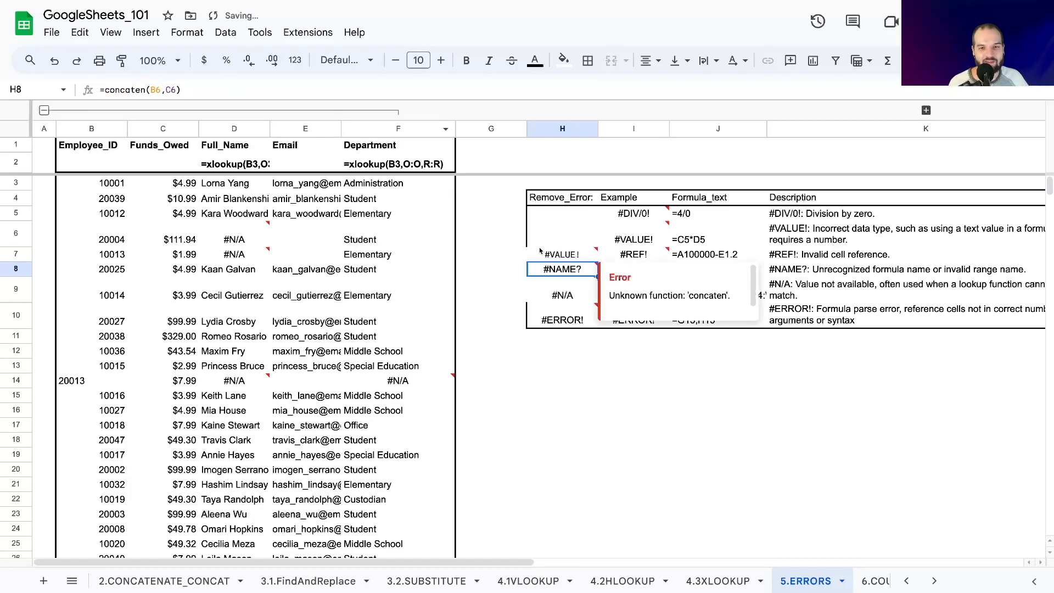
# Change the second reference in H7 to G1 so the formula reads =A1001-G1.
pyautogui.click(172, 89)
pyautogui.press('BackSpace')
pyautogui.press('BackSpace')
pyautogui.write('G1')
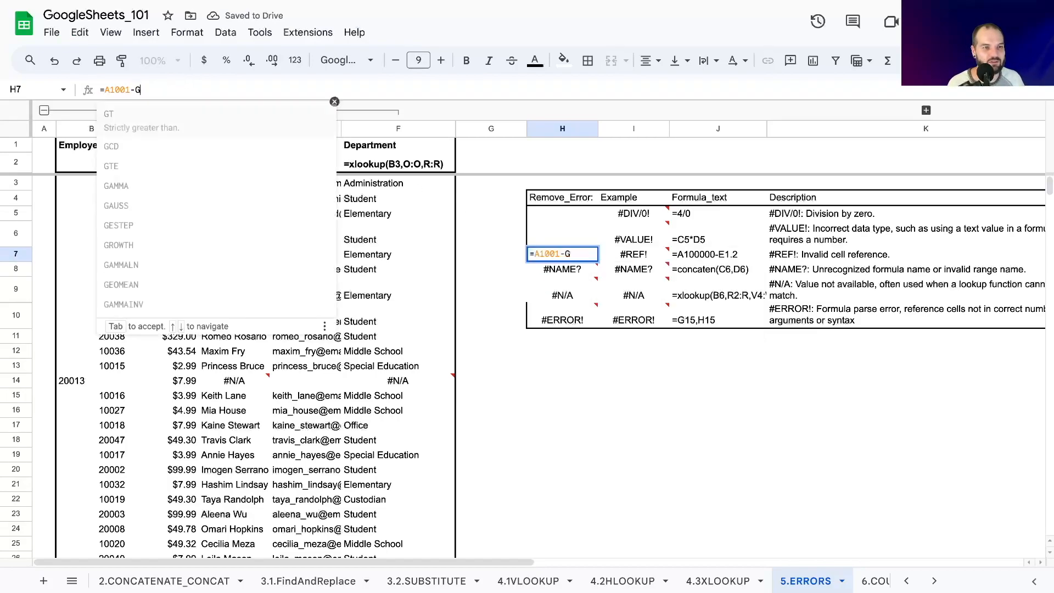
pyautogui.press('Return')
pyautogui.click(544, 261)
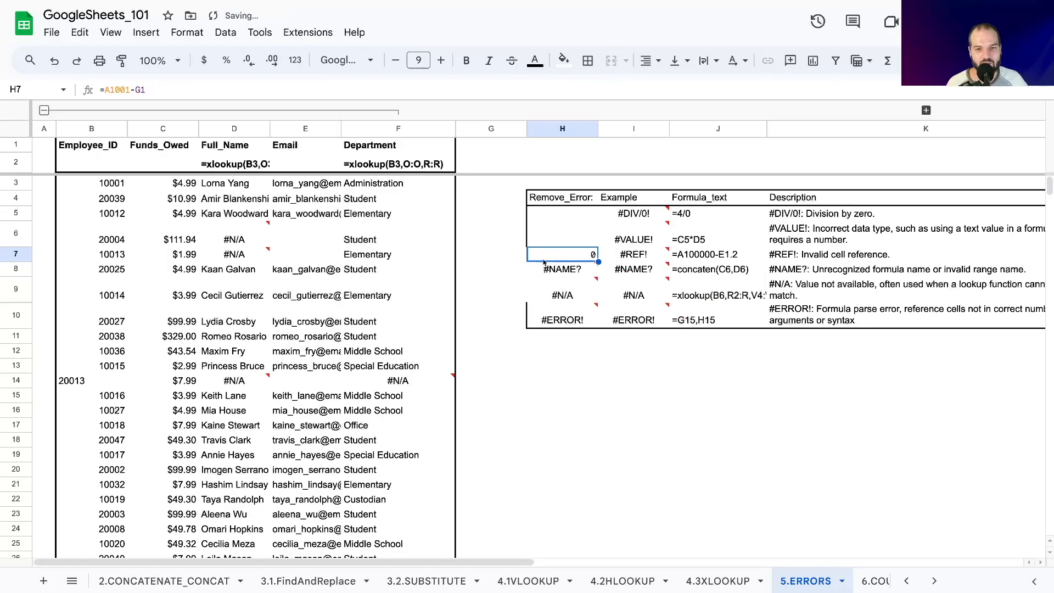
# Delete row 1001 at the end of the sheet.
pyautogui.click(466, 282)
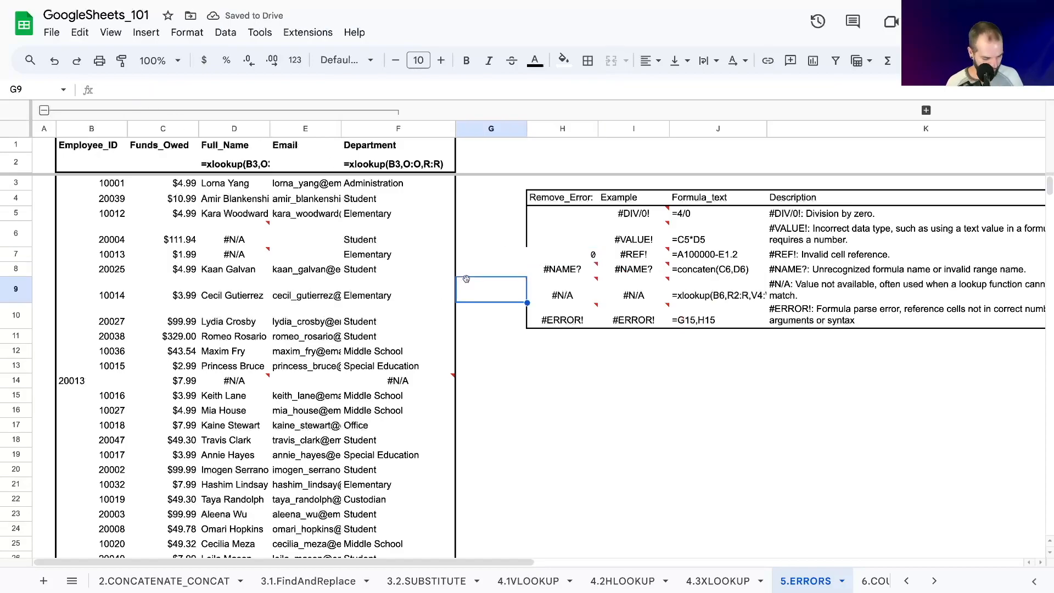
pyautogui.hotkey('ctrl', 'Down')
pyautogui.click(15, 537)
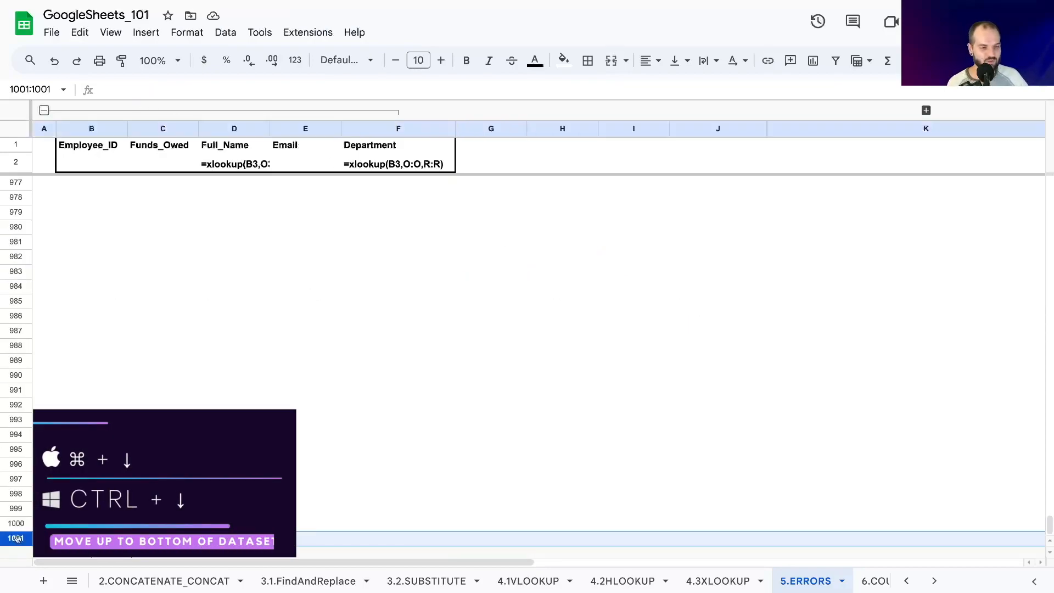
pyautogui.rightClick(16, 537)
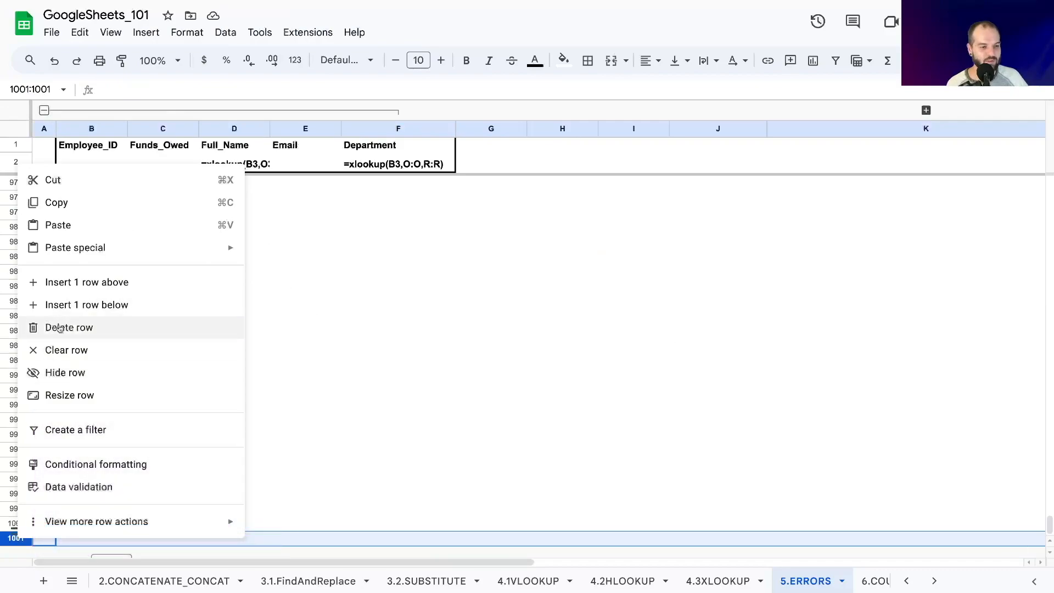
pyautogui.click(48, 329)
# Return to the top of the sheet and check the formula in the Remove_Error cell H7.
pyautogui.click(453, 477)
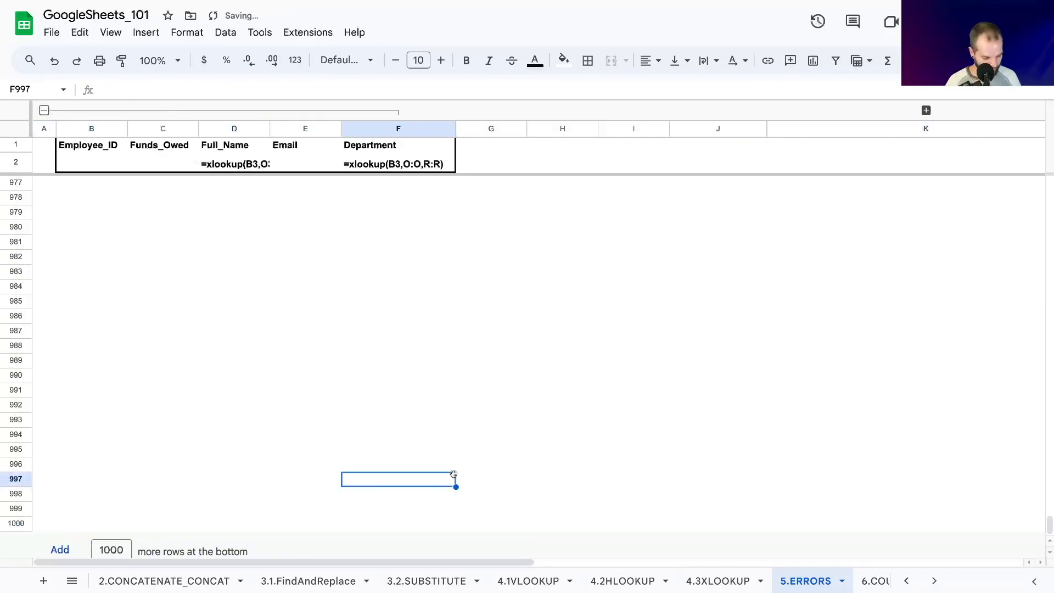
pyautogui.hotkey('ctrl', 'Up')
pyautogui.press('Down')
pyautogui.press('Right')
pyautogui.press('Right')
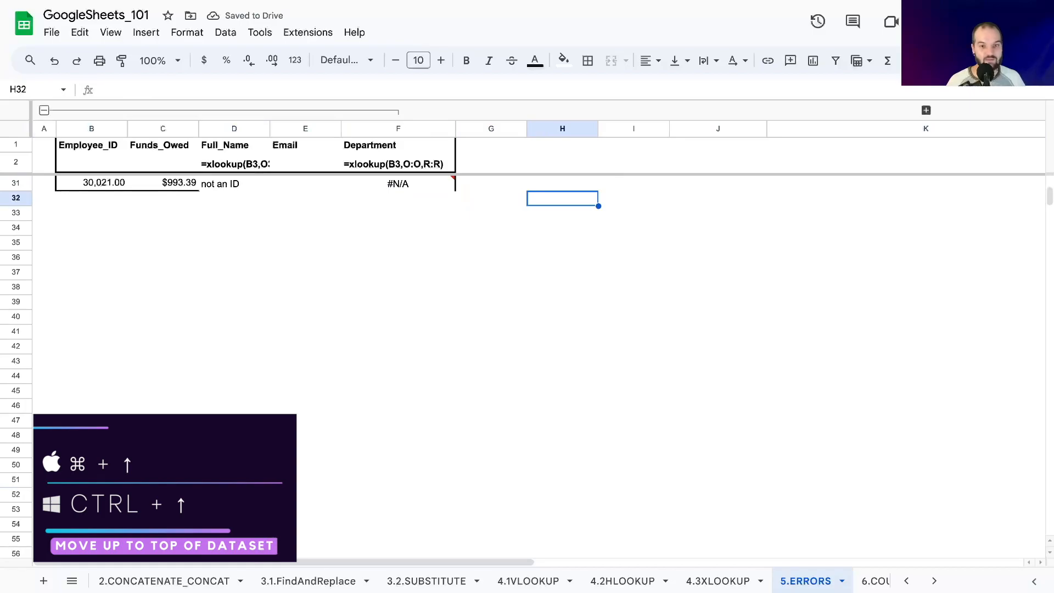
pyautogui.hotkey('ctrl', 'Up')
pyautogui.press('Up')
pyautogui.scroll(3, 555, 269)
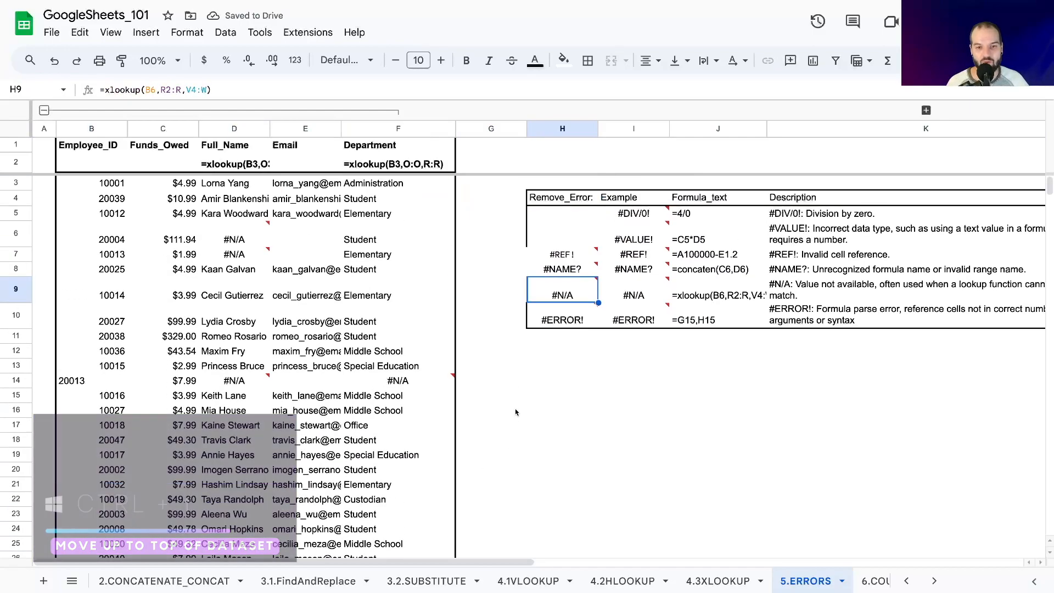
pyautogui.click(552, 259)
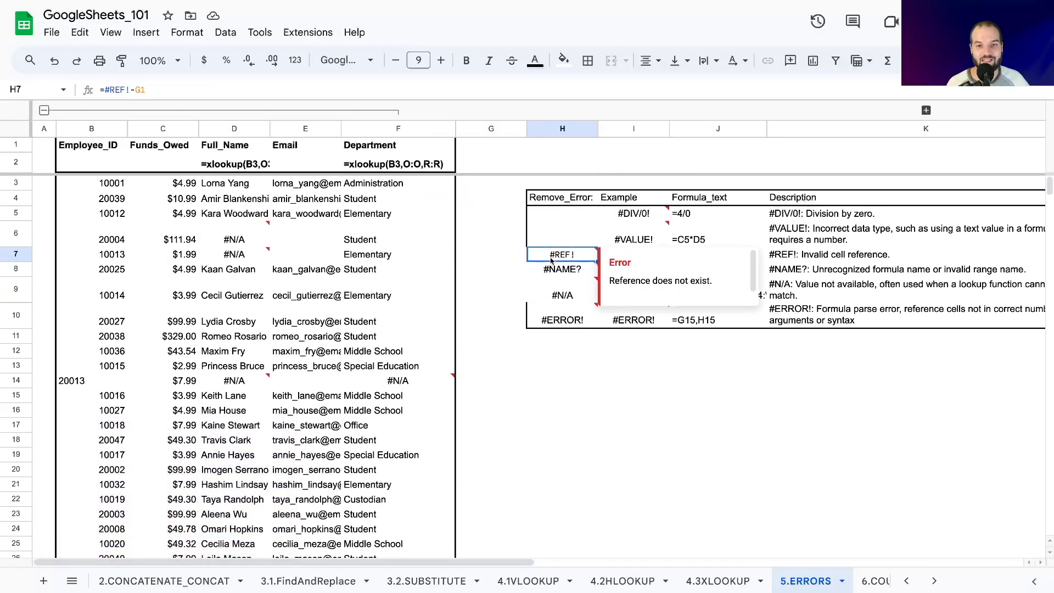
# Insert a space after the equals sign in the H7 formula.
pyautogui.click(106, 89)
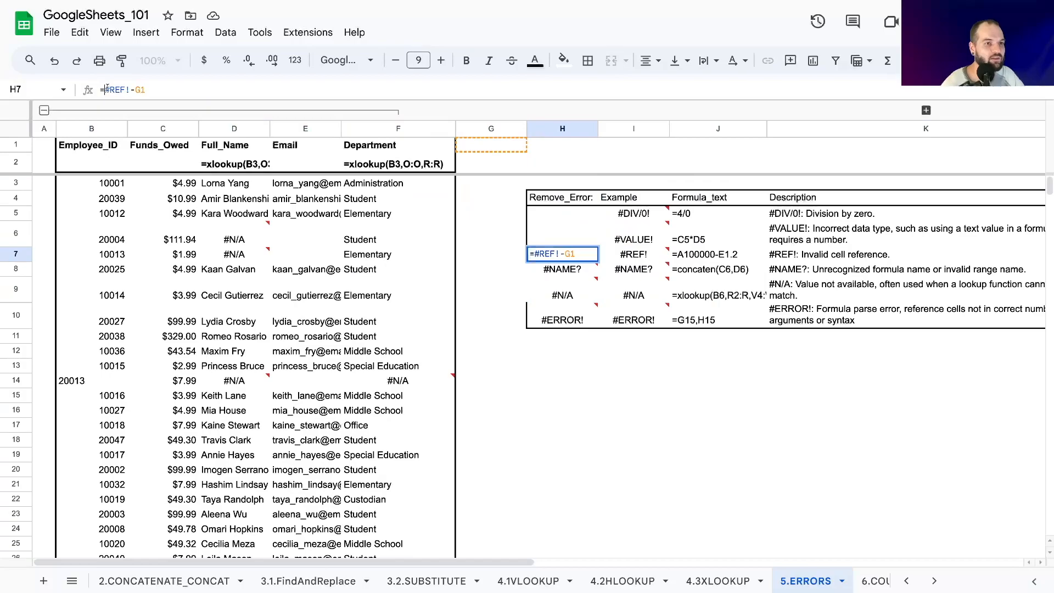
pyautogui.click(504, 251)
pyautogui.press('BackSpace')
pyautogui.press('BackSpace')
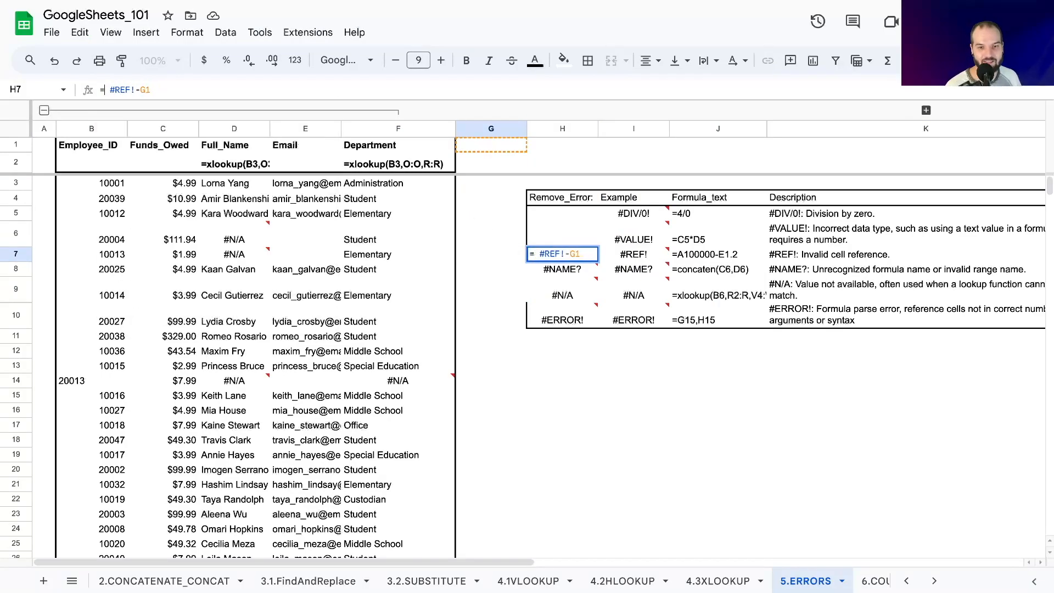
pyautogui.press('Return')
pyautogui.press('Up')
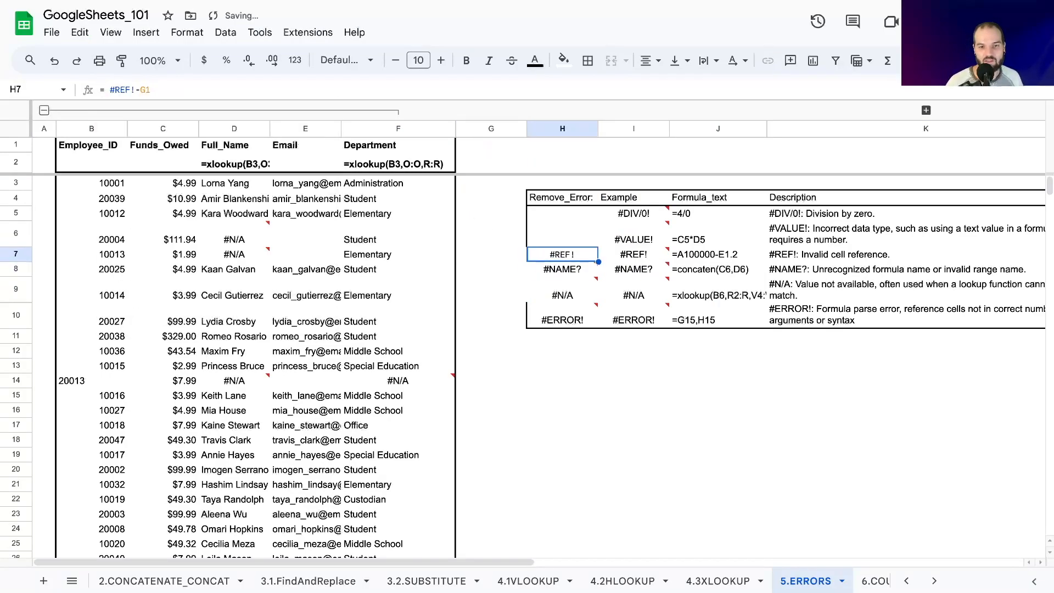
pyautogui.press('Right')
pyautogui.press('Left')
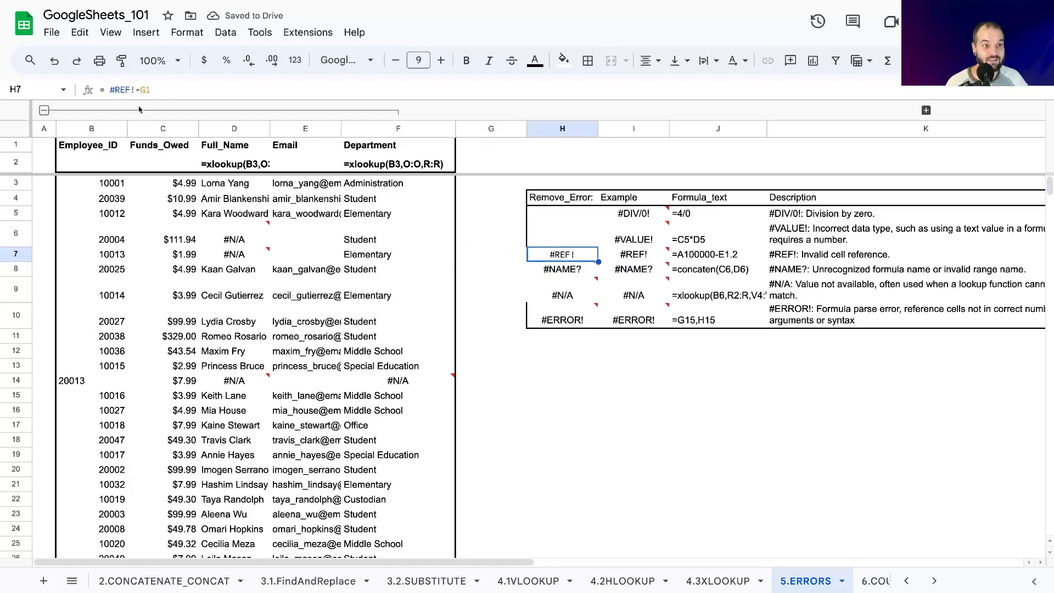
# Examine the #REF! part of the H7 formula and the employee data around rows 19 and 20.
pyautogui.moveTo(109, 90)
pyautogui.mouseDown()
pyautogui.moveTo(135, 90)
pyautogui.moveTo(112, 91)
pyautogui.mouseUp()
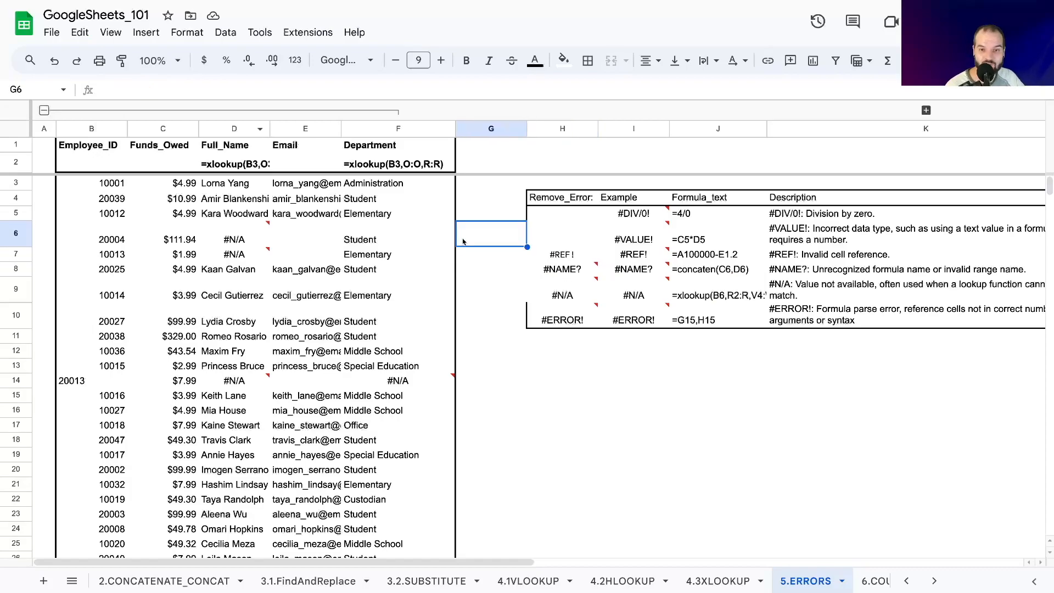
pyautogui.hotkey('ctrl', 'a')
pyautogui.click(492, 260)
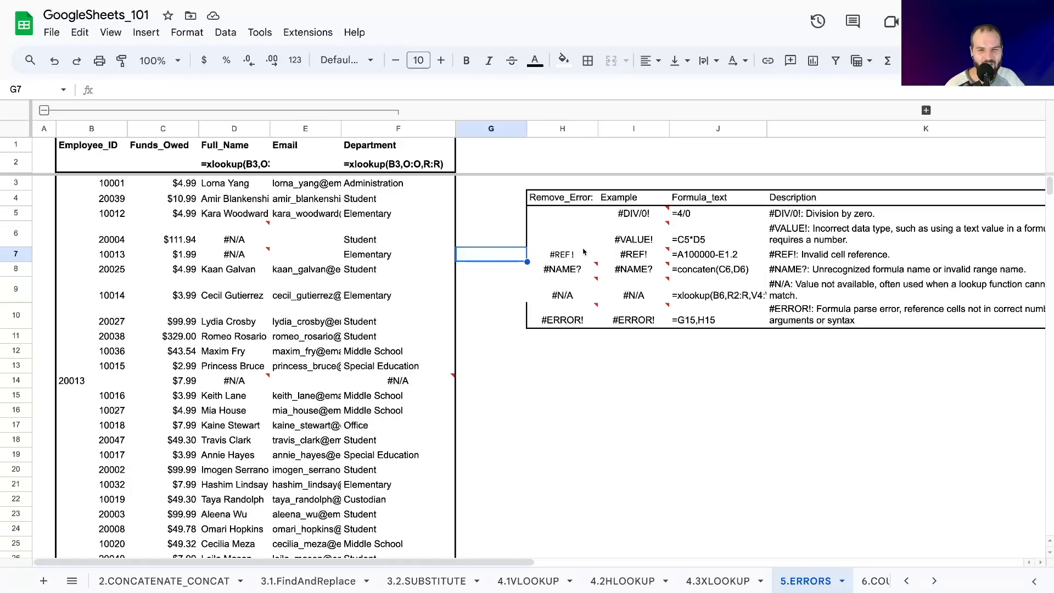
pyautogui.scroll(-4, 354, 284)
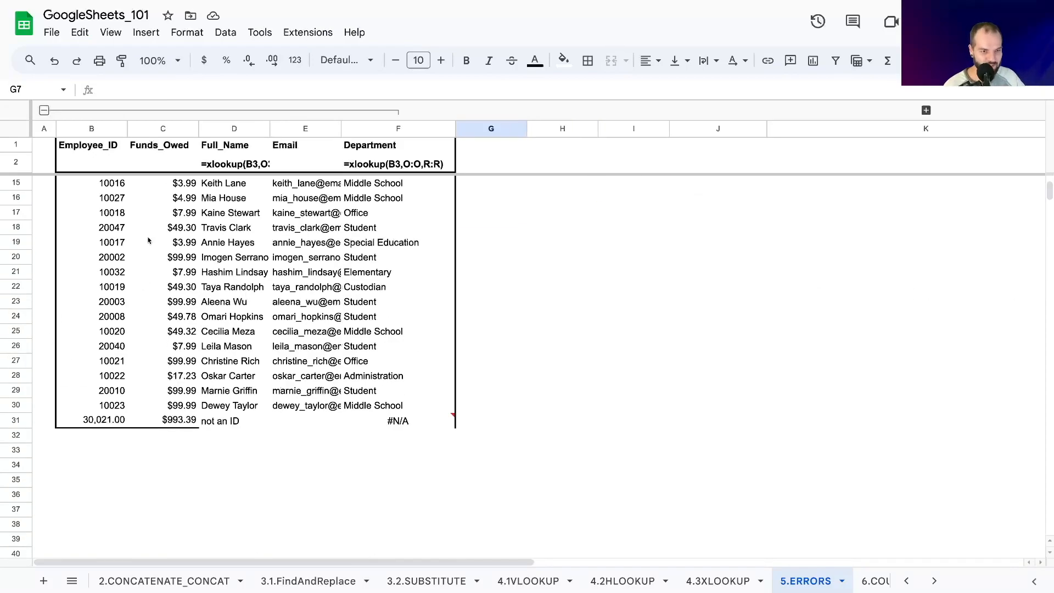
pyautogui.scroll(4, 188, 354)
pyautogui.click(95, 471)
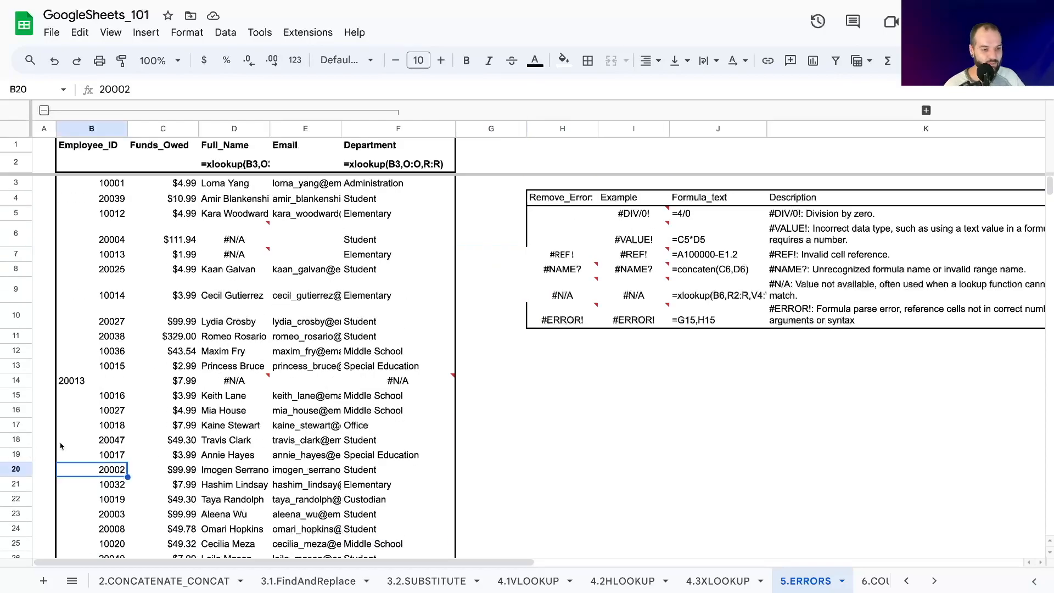
pyautogui.click(105, 445)
pyautogui.click(111, 471)
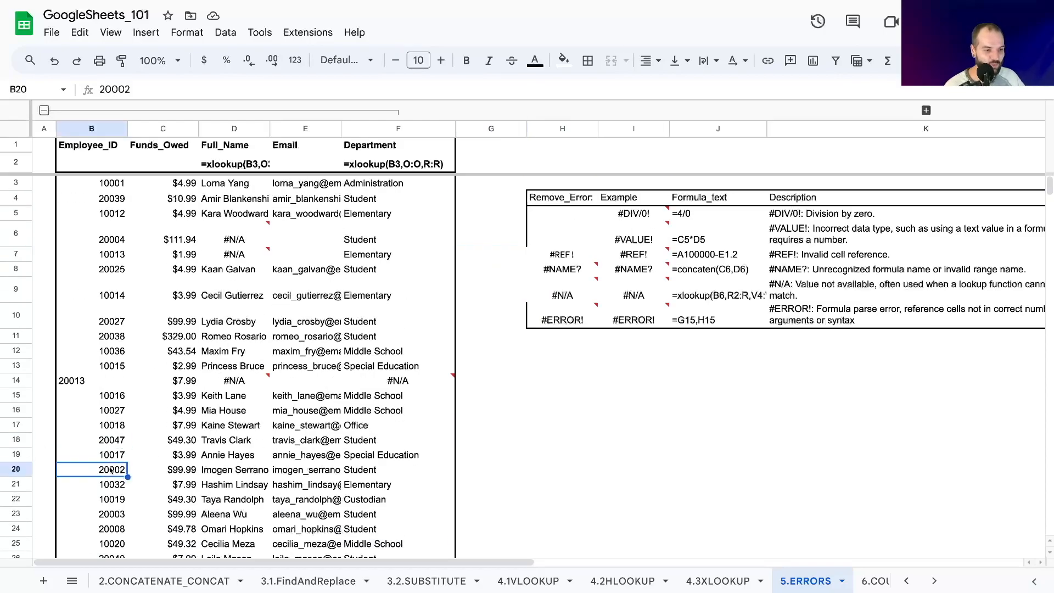
pyautogui.click(12, 456)
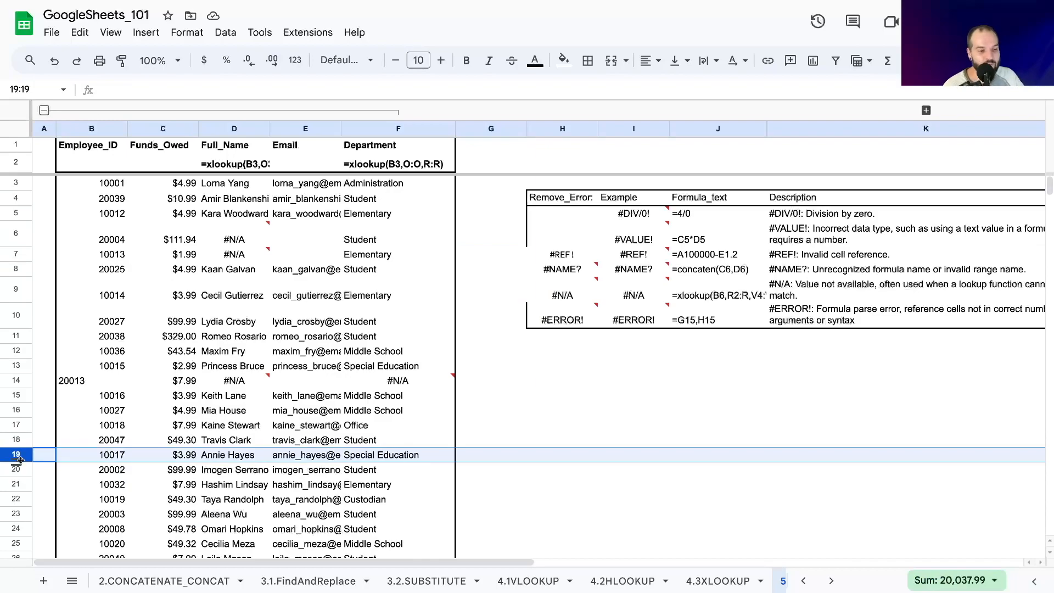
# Try to replace the broken first reference in the H7 formula with A1000.
pyautogui.click(551, 253)
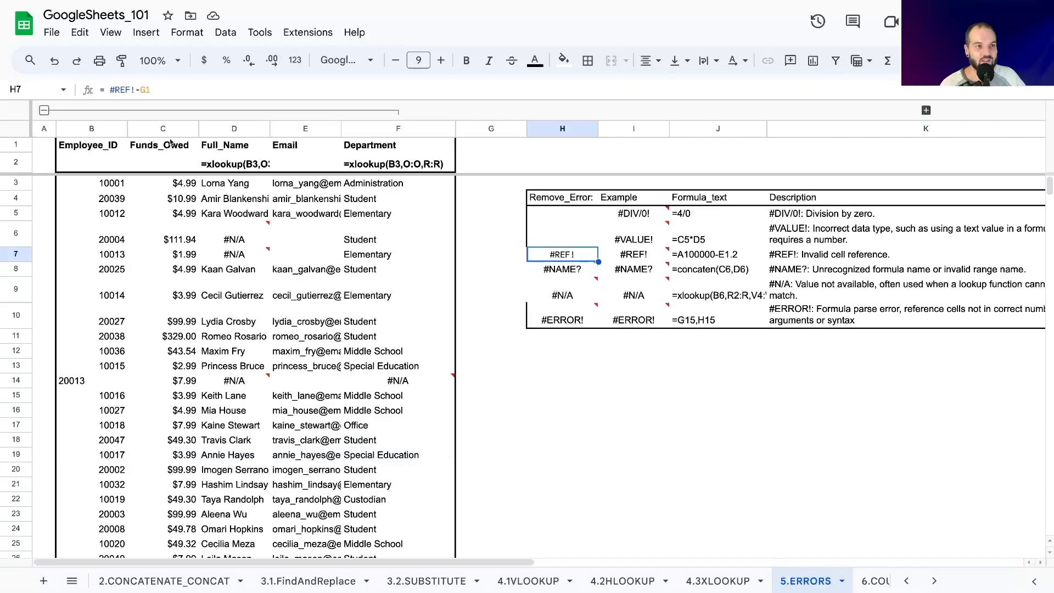
pyautogui.moveTo(135, 89); pyautogui.dragTo(111, 90)
pyautogui.write('A1001')
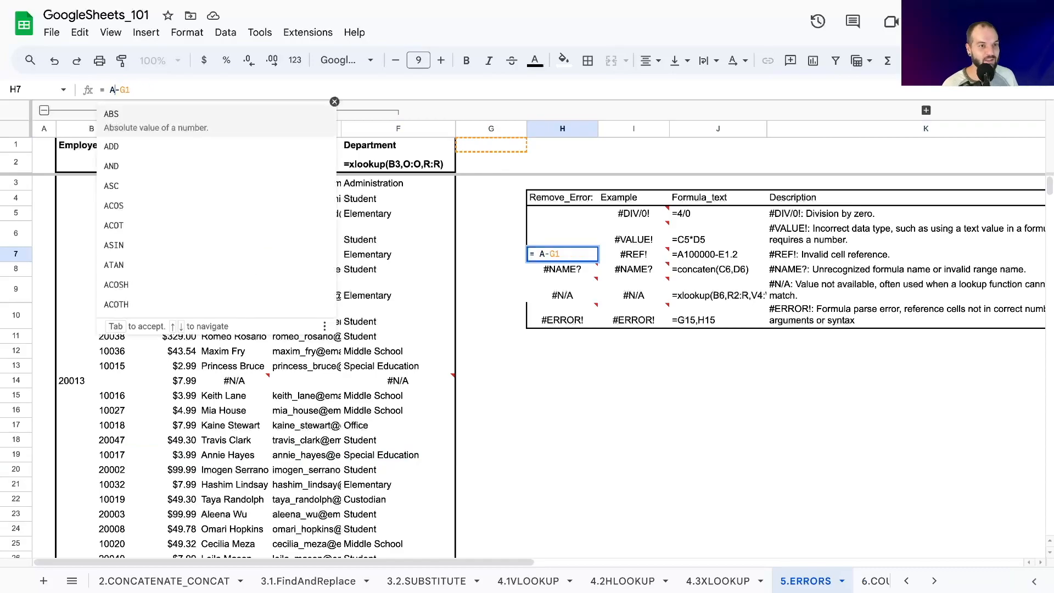
pyautogui.press('BackSpace')
pyautogui.write('000')
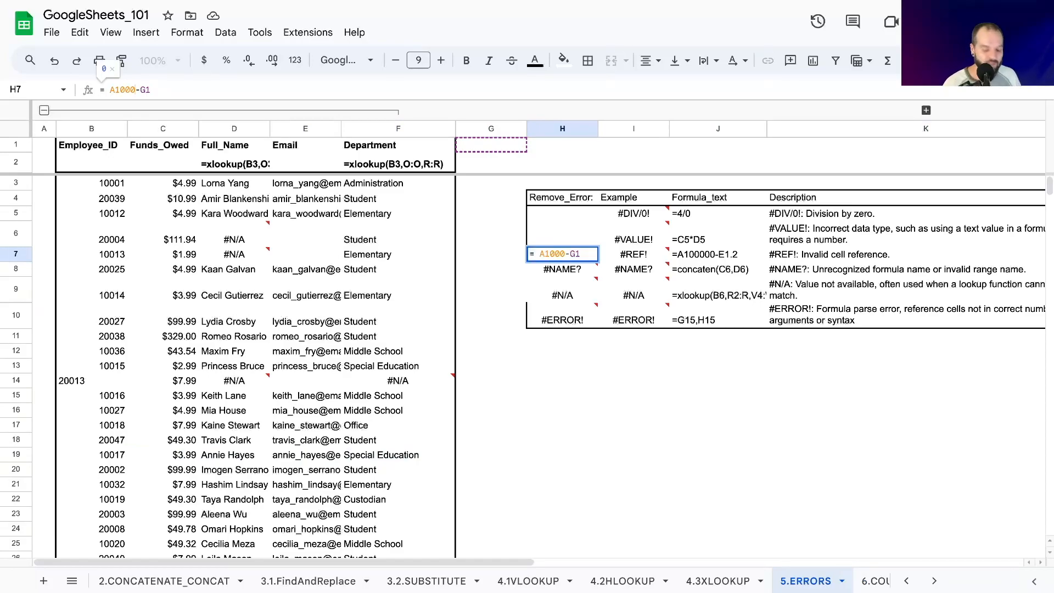
pyautogui.press('Return')
pyautogui.press('Up')
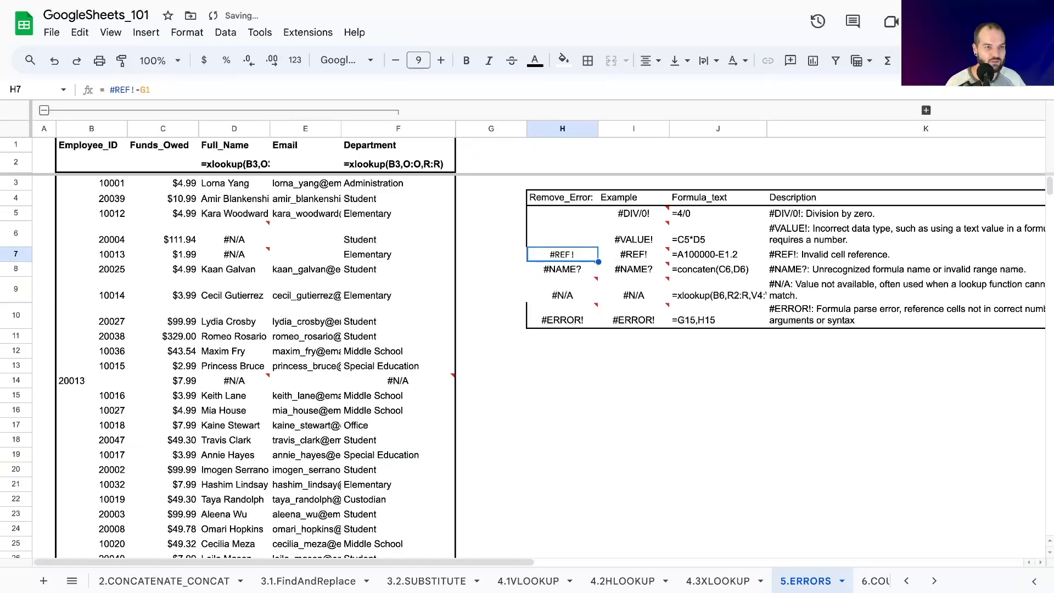
# Wrap the H7 formula in ISERROR with an empty-string argument so it reads =ISERROR(#REF!-G1,"").
pyautogui.click(108, 89)
pyautogui.press('BackSpace')
pyautogui.write('ISERR')
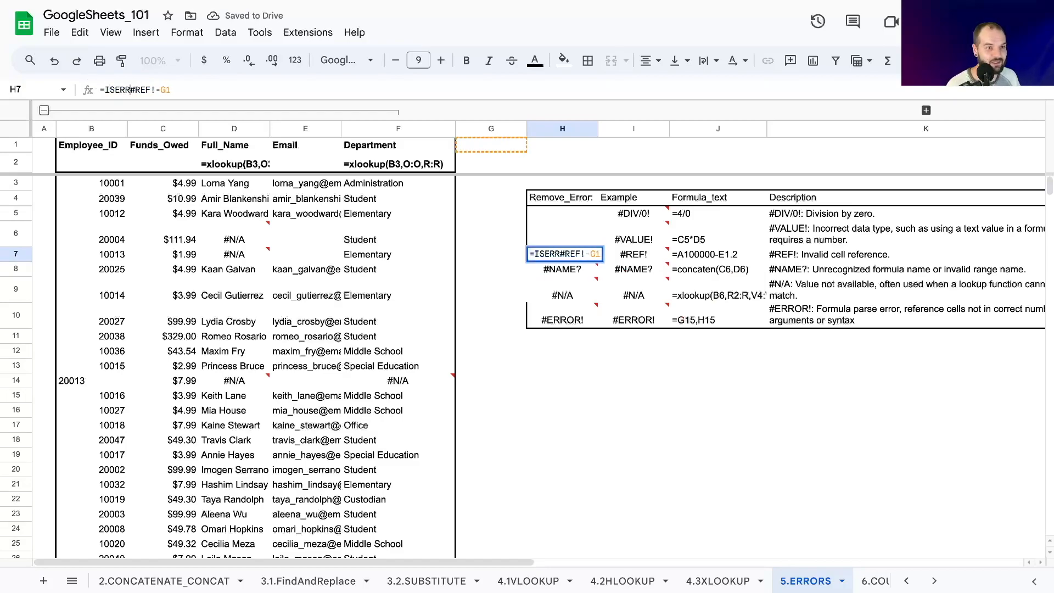
pyautogui.write('OR(#REF!-G1,"")')
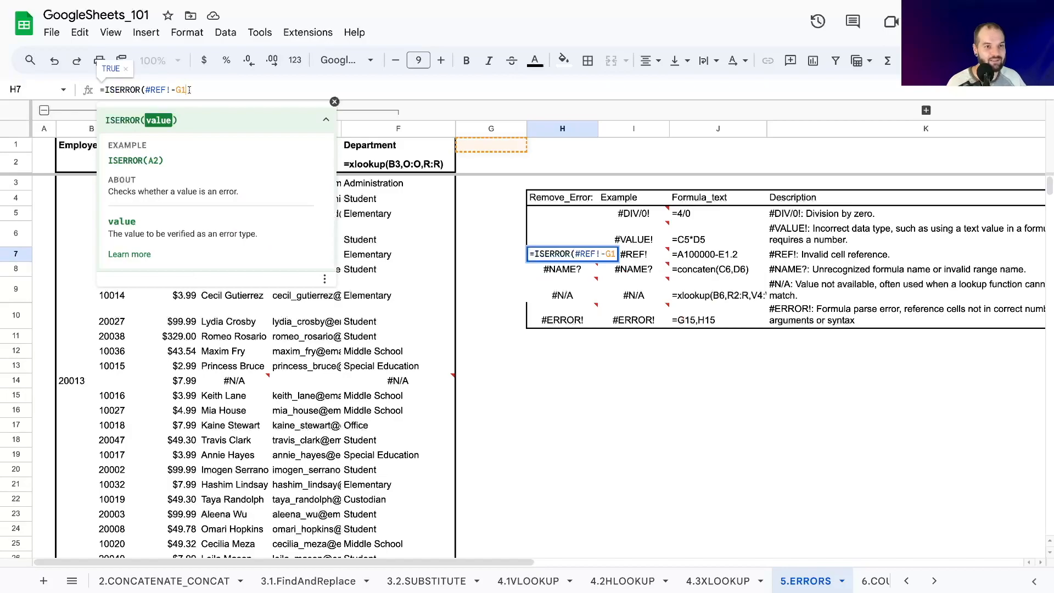
pyautogui.press('BackSpace')
pyautogui.write('")')
pyautogui.hotkey('shift', 'Return')
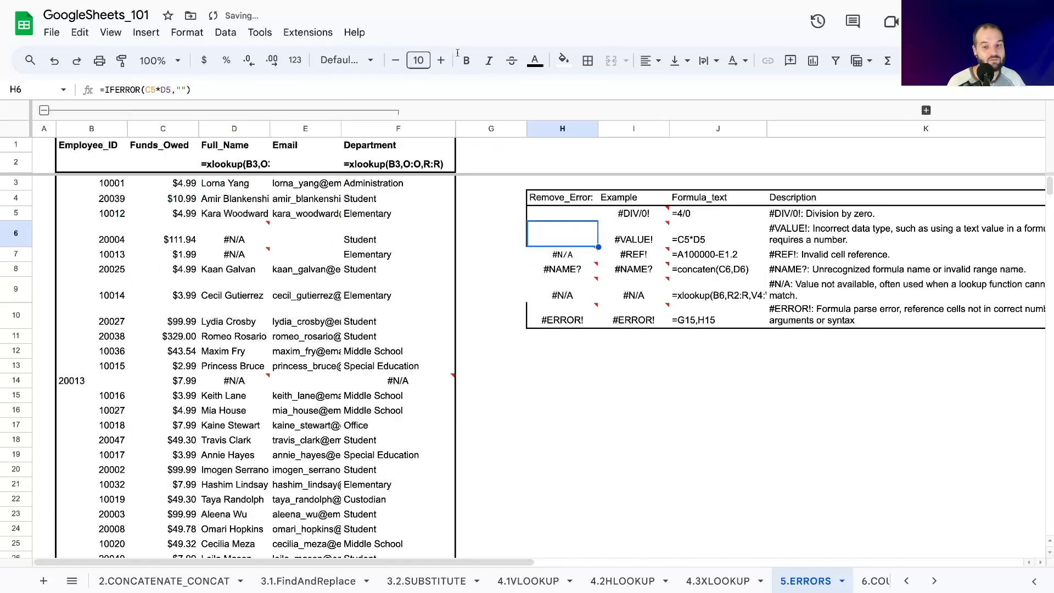
# Correct the function in H7 to IFERROR so the formula reads =IFERROR(#REF!-G1,"").
pyautogui.press('Down')
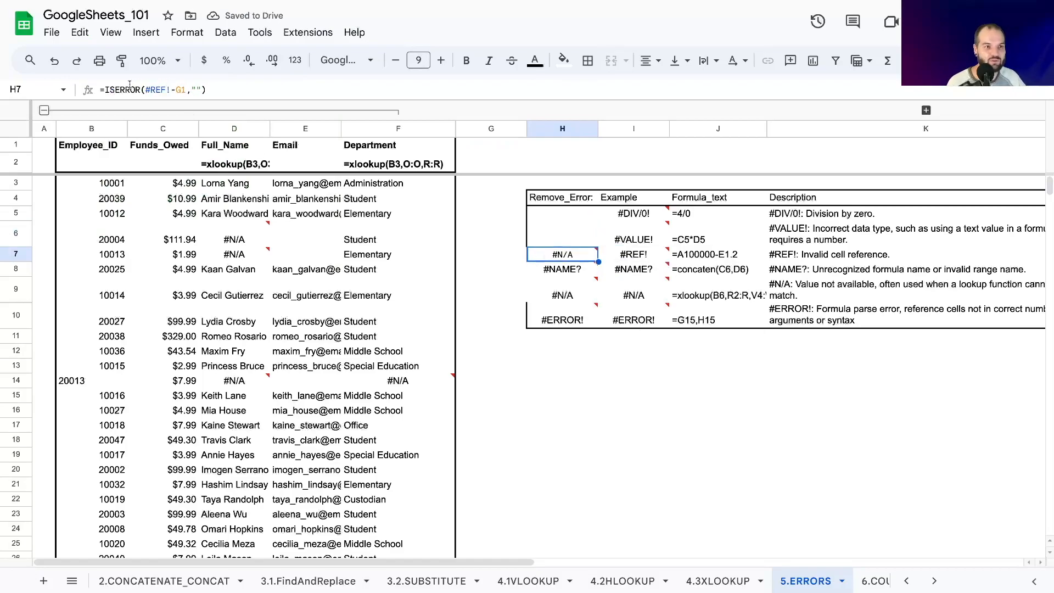
pyautogui.click(119, 90)
pyautogui.press('BackSpace')
pyautogui.write('F')
pyautogui.press('Return')
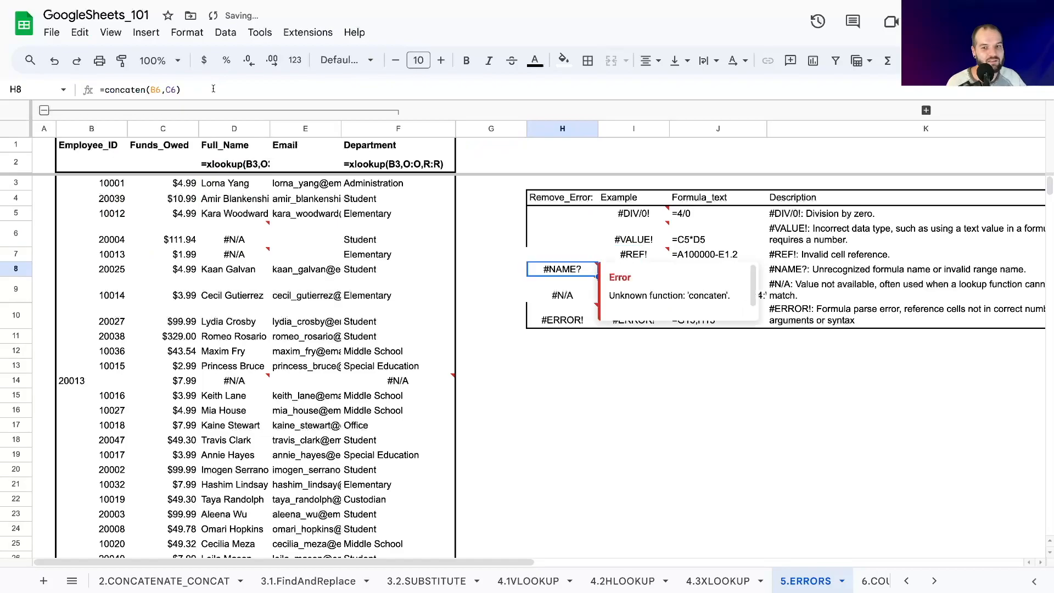
pyautogui.click(544, 253)
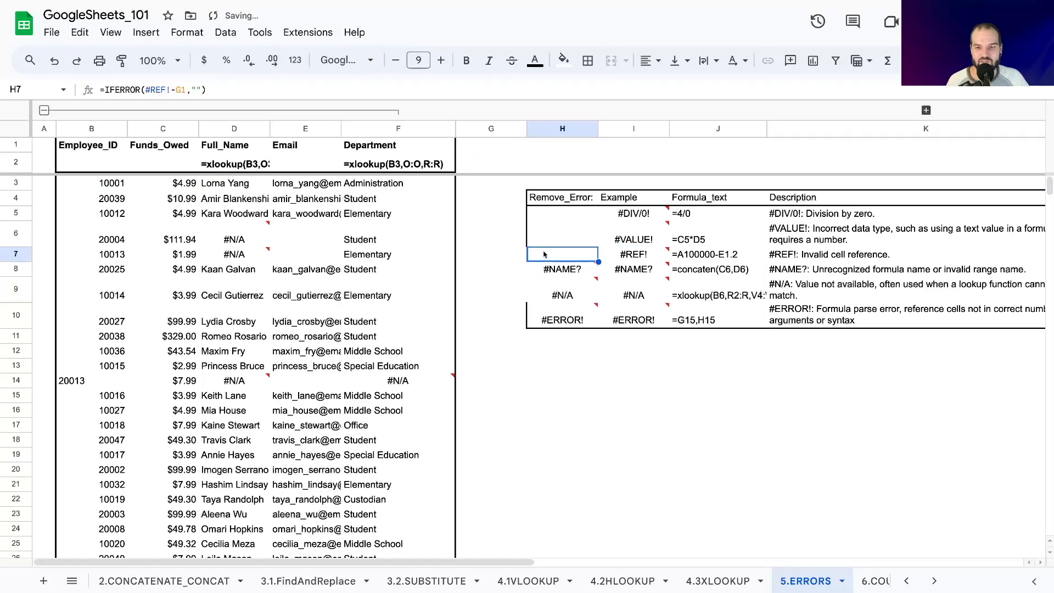
# Review the IFERROR formulas in H6 and H7 and the #NAME? examples in H8 and I8.
pyautogui.press('Down')
pyautogui.press('Up')
pyautogui.press('Up')
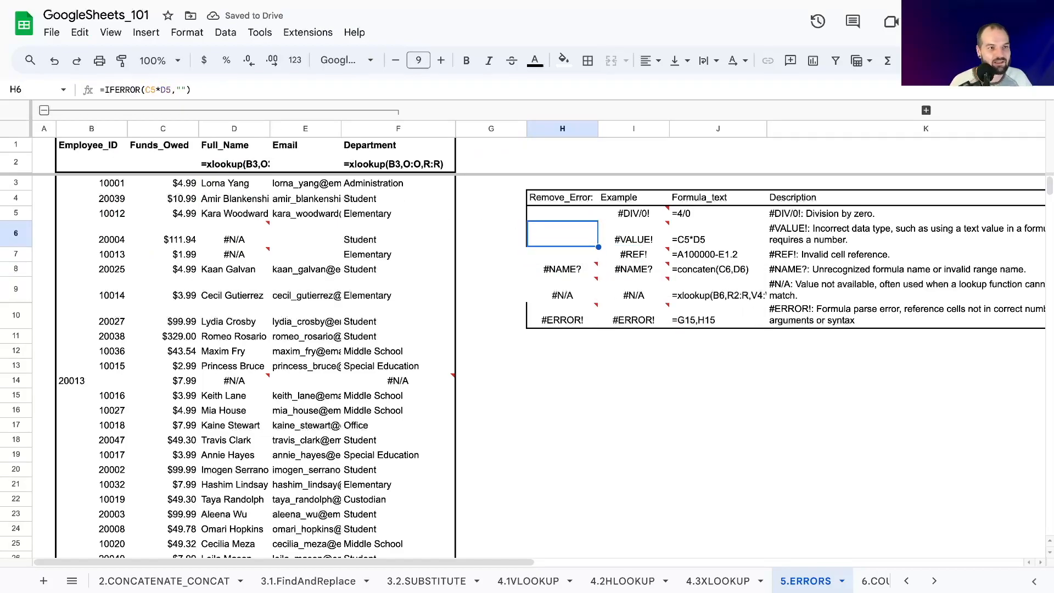
pyautogui.press('Down')
pyautogui.press('Down')
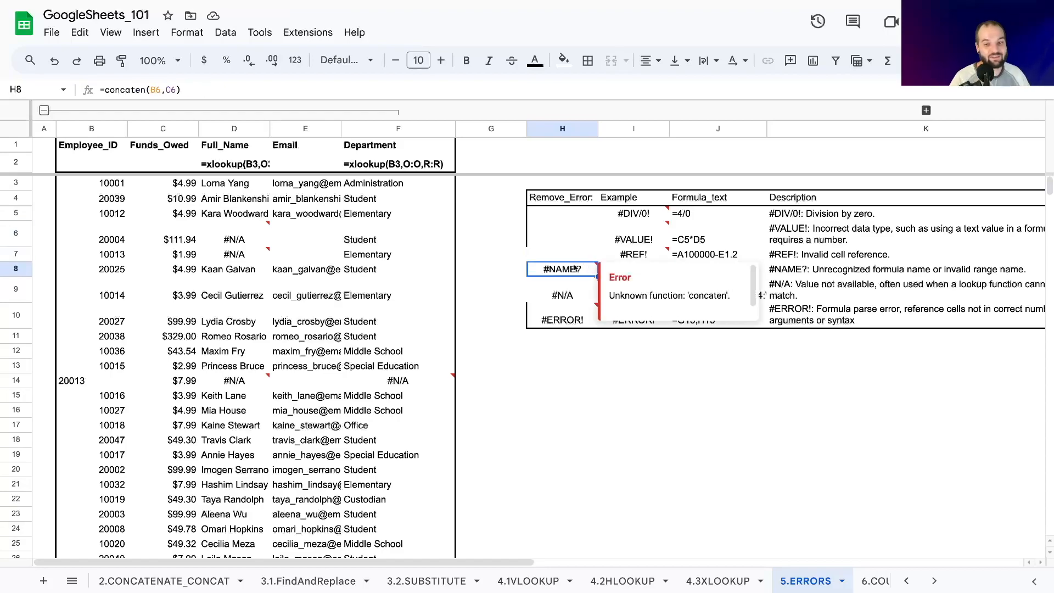
pyautogui.click(517, 272)
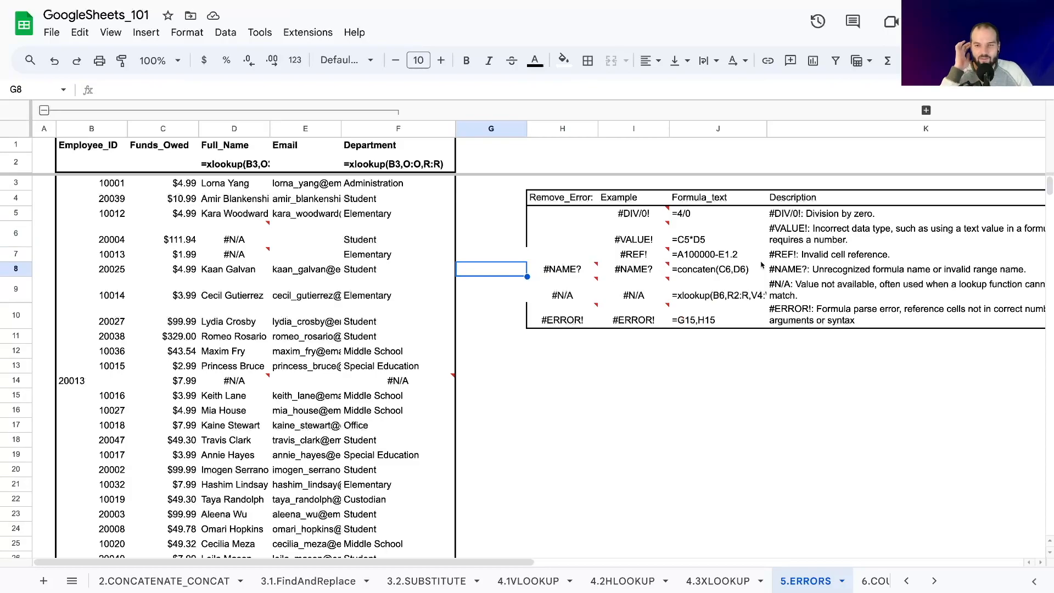
pyautogui.click(629, 278)
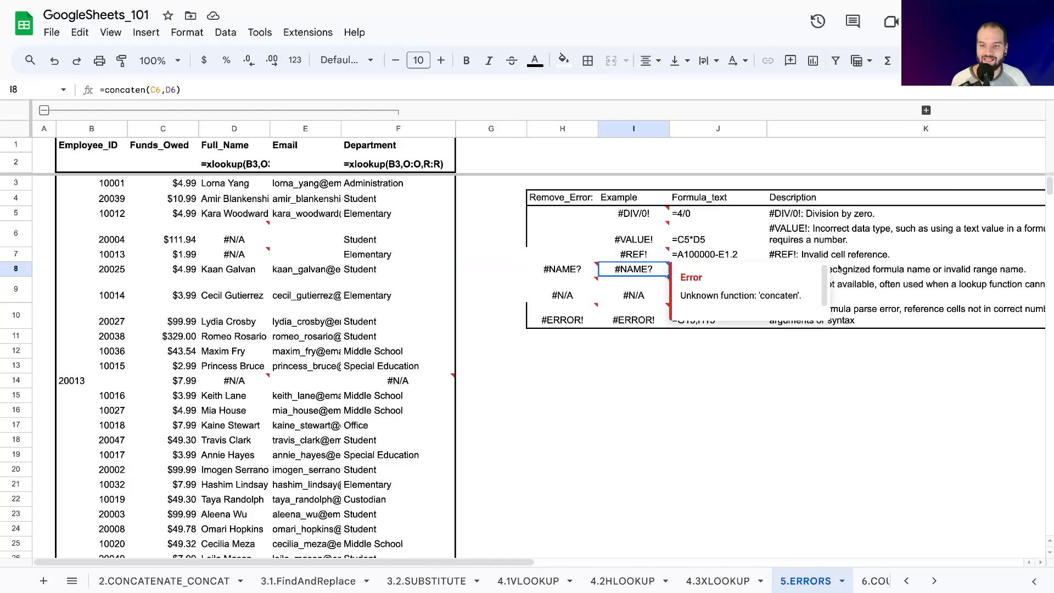
pyautogui.click(664, 336)
# Correct the misspelled function in H8 so the formula reads =CONCATENATE(B6,C6).
pyautogui.click(550, 273)
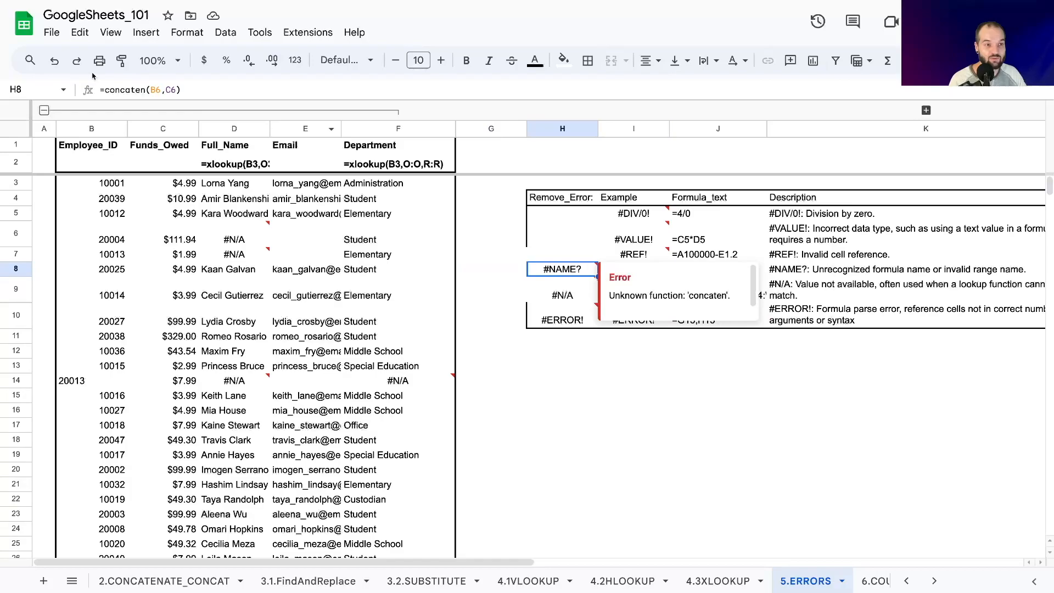
pyautogui.click(145, 90)
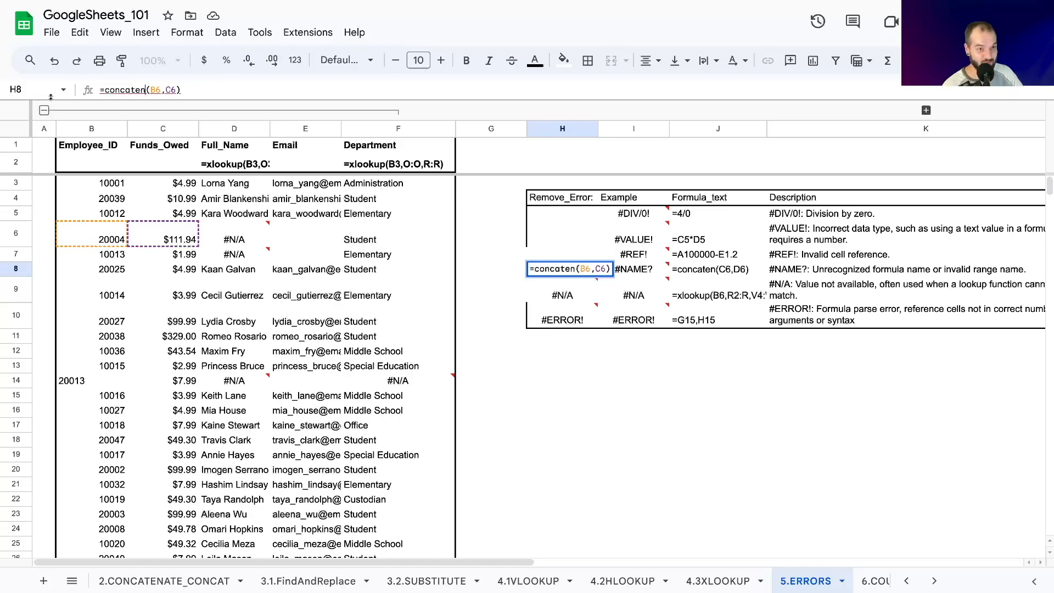
pyautogui.press('BackSpace')
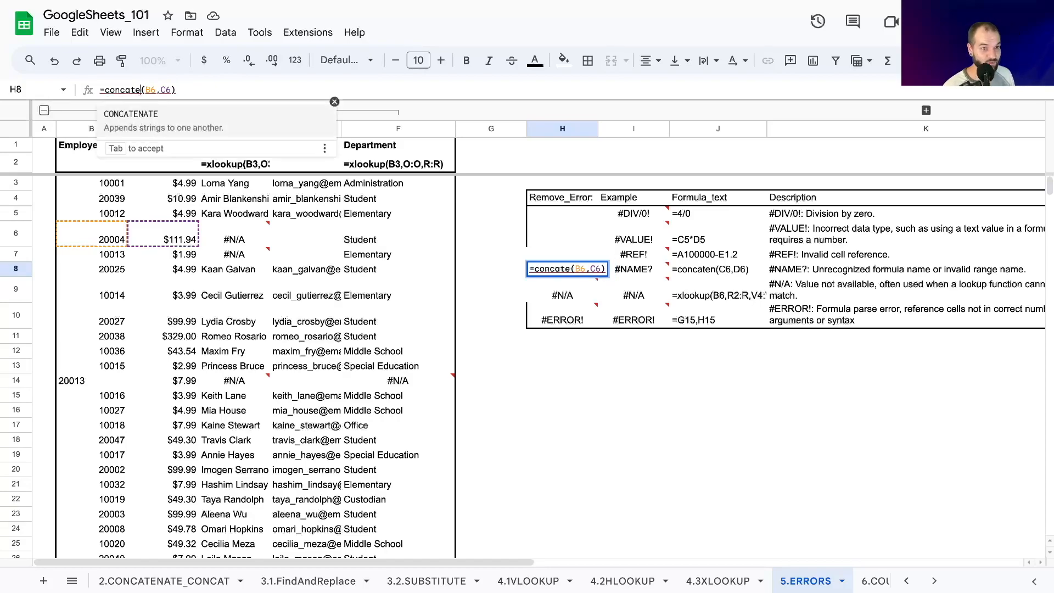
pyautogui.press('Tab')
pyautogui.press('Return')
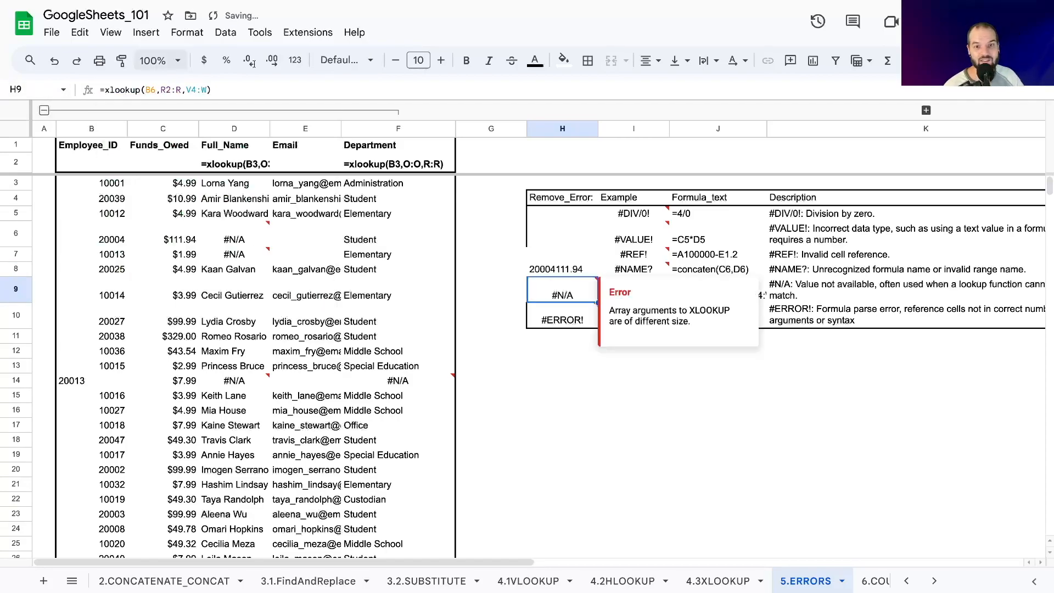
pyautogui.click(541, 264)
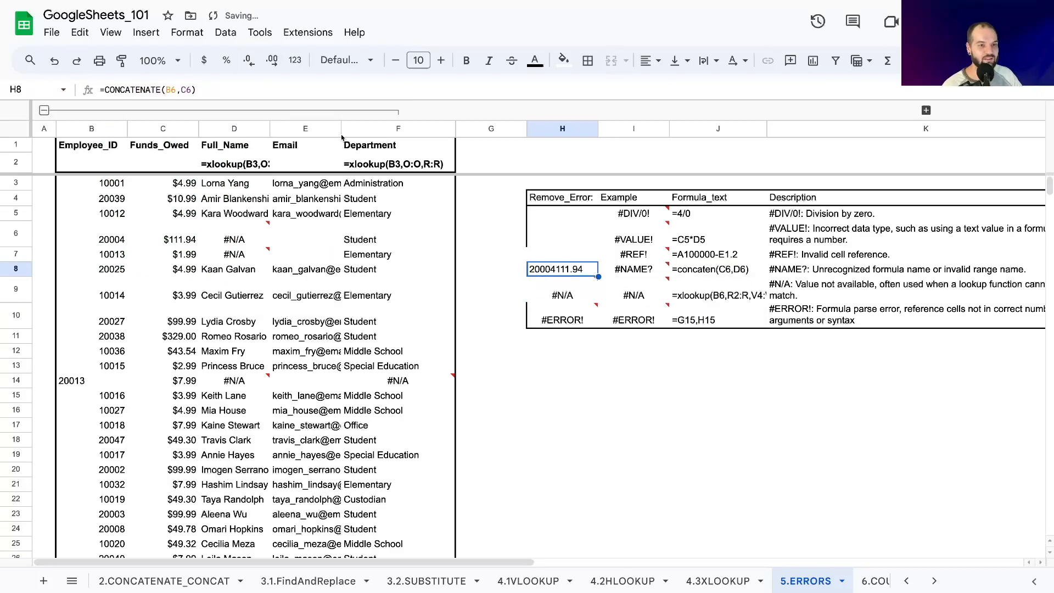
# Shorten the function name in H8 so the formula reads =CONCAT(B6,C6).
pyautogui.click(159, 88)
pyautogui.press('BackSpace')
pyautogui.press('BackSpace')
pyautogui.press('BackSpace')
pyautogui.press('BackSpace')
pyautogui.press('BackSpace')
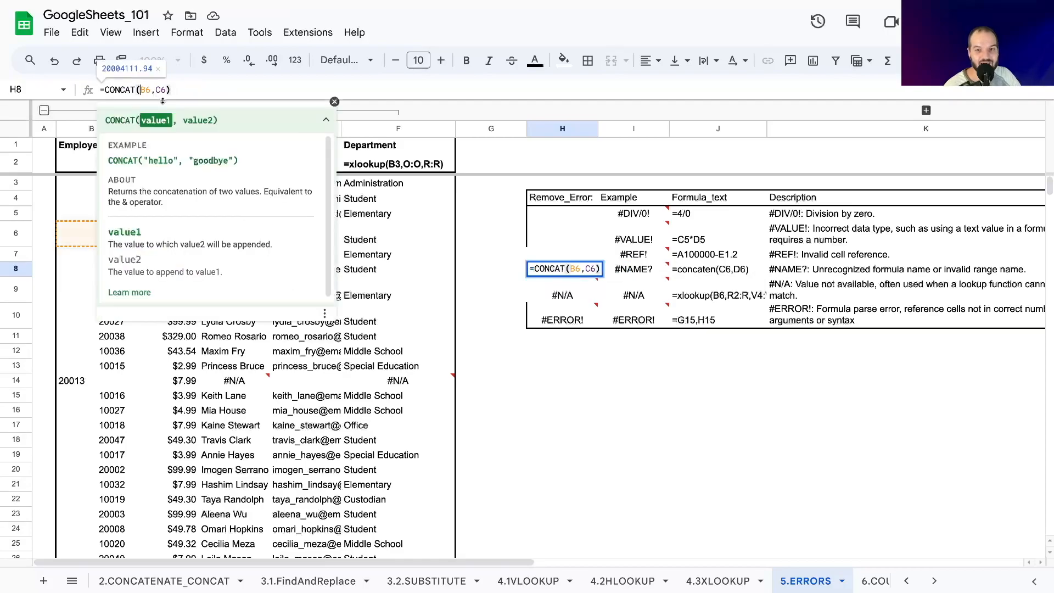
pyautogui.click(503, 276)
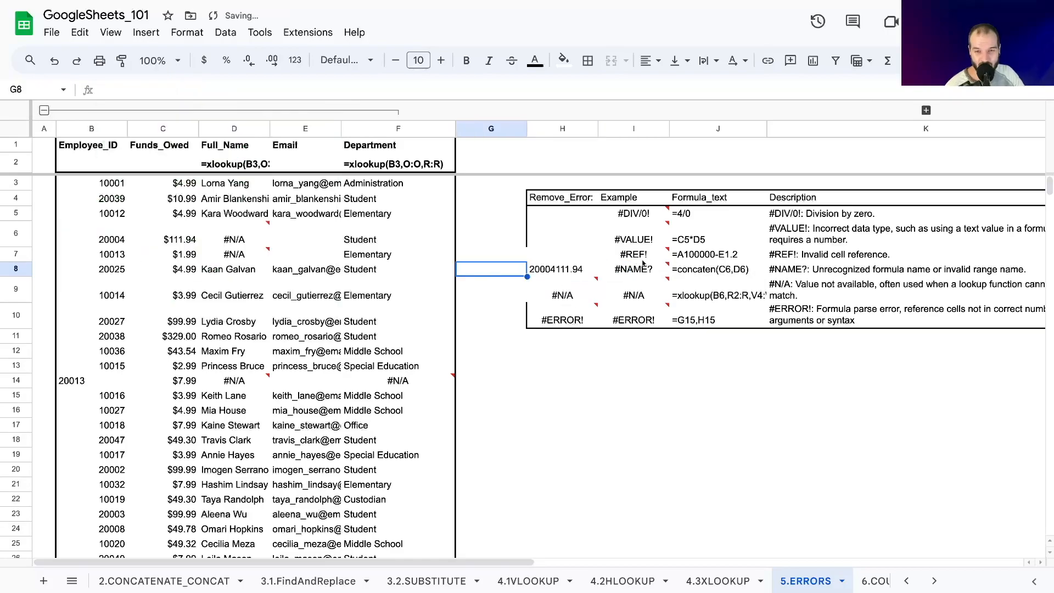
# Undo the last two function-name corrections in H8.
pyautogui.press('Right')
pyautogui.hotkey('ctrl', 'z')
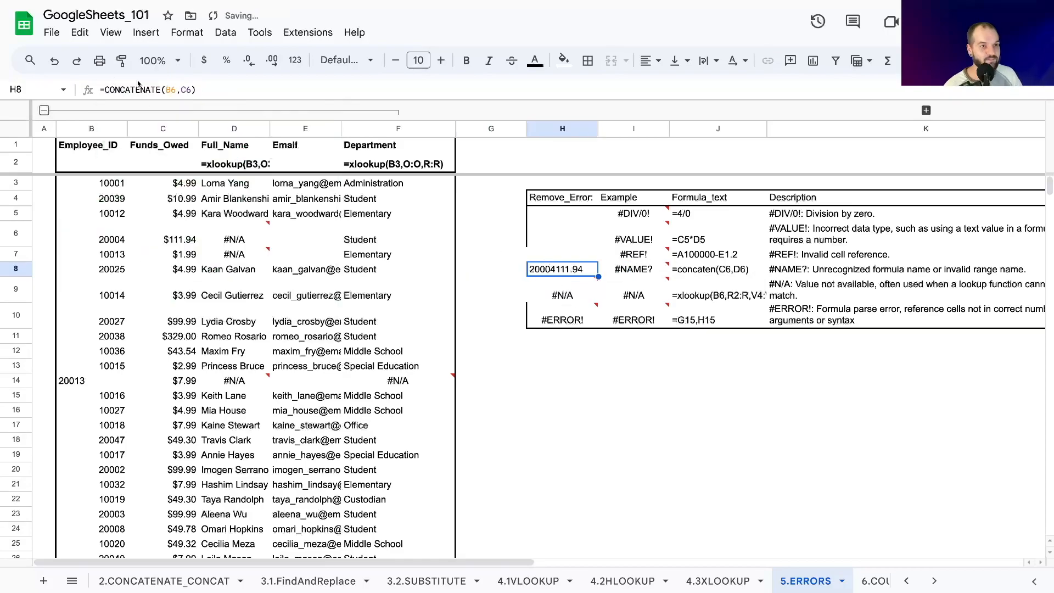
pyautogui.hotkey('ctrl', 'z')
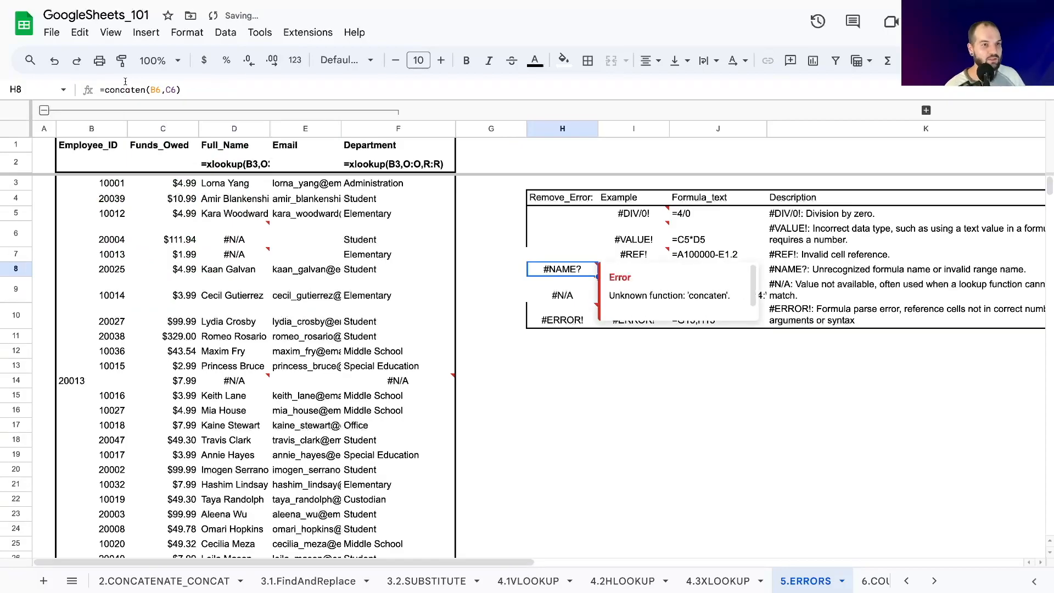
# Wrap the concaten(B6,C6) formula in H8 in IFERROR so that an error returns a blank.
pyautogui.click(109, 89)
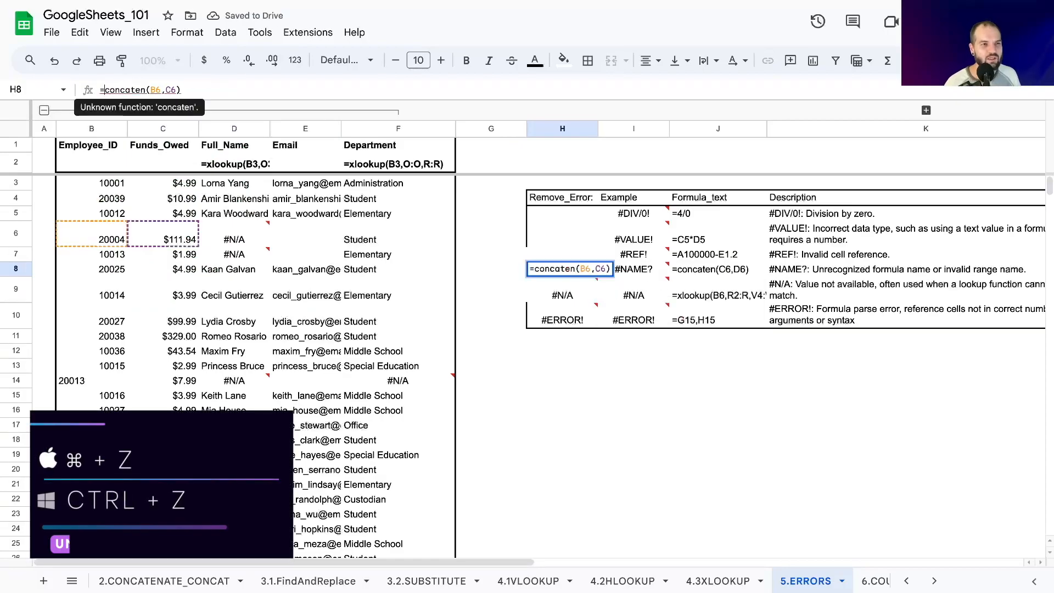
pyautogui.write('IFERROR(')
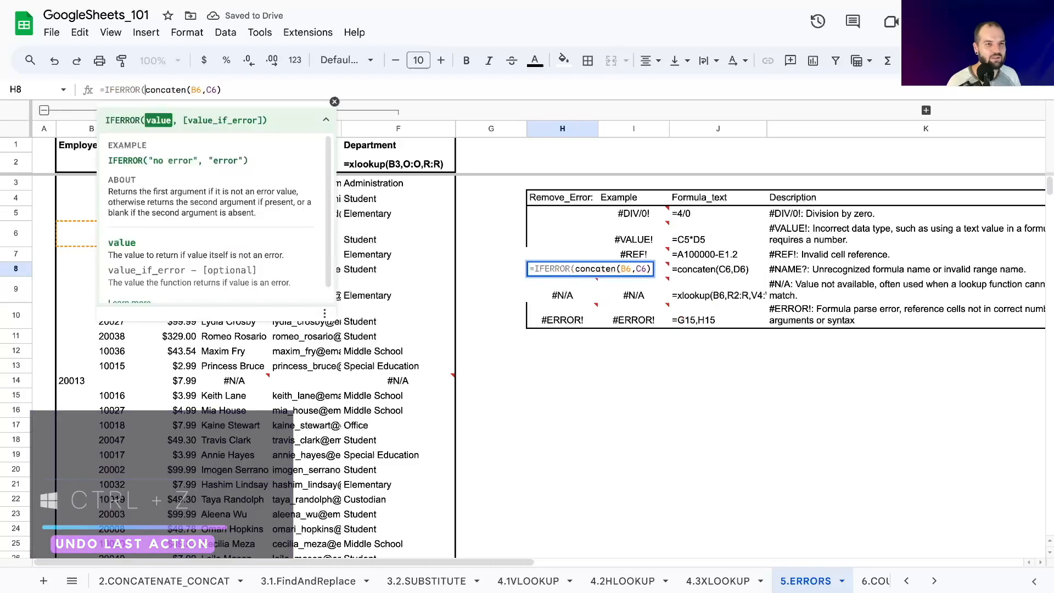
pyautogui.write(',')
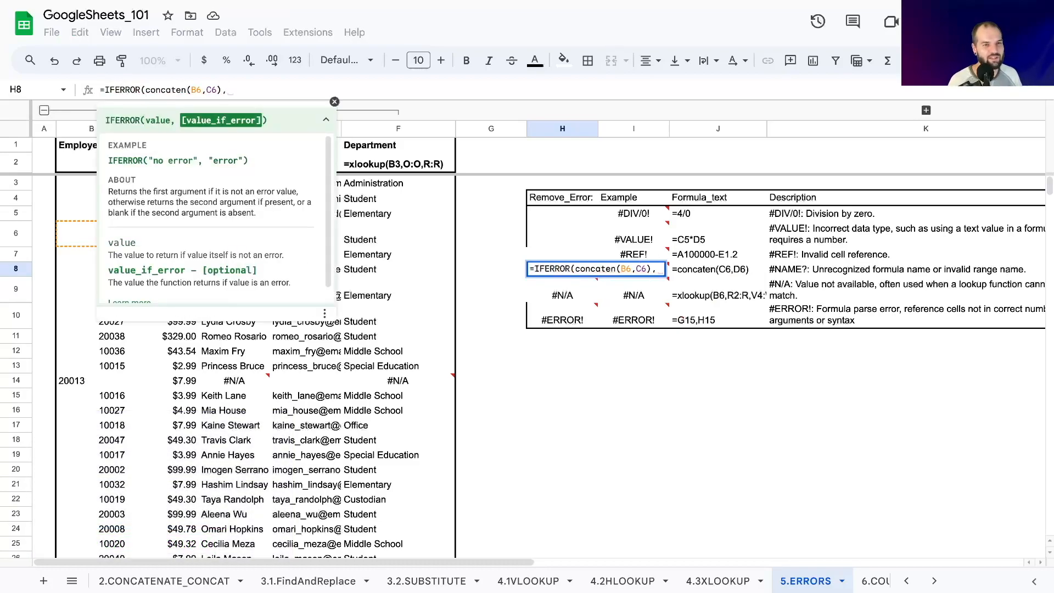
pyautogui.press('Return')
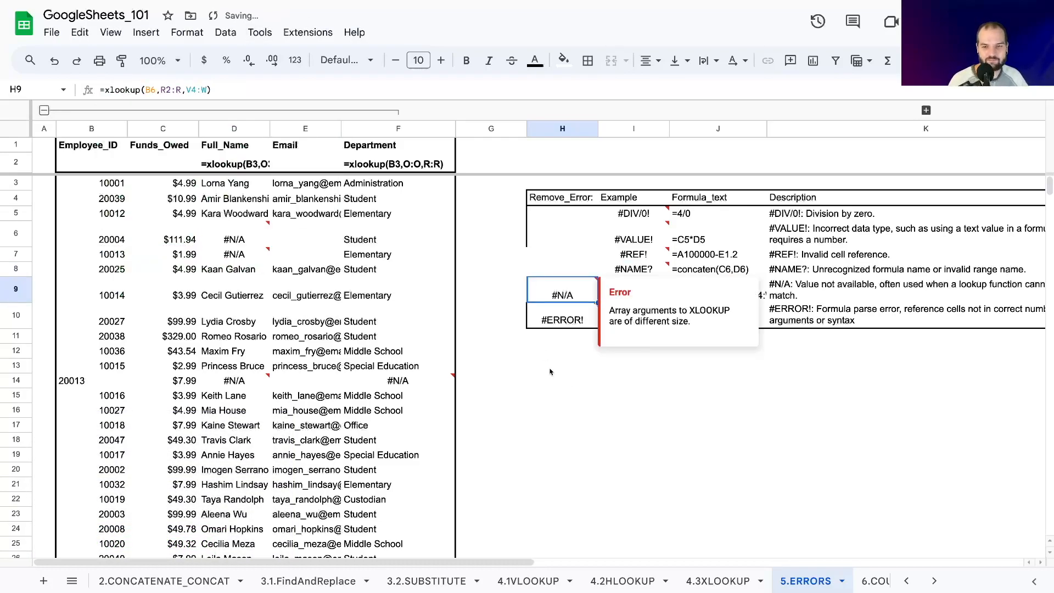
# Examine the #N/A examples in H9 and I9, including the error note and the XLOOKUP lookup and result ranges.
pyautogui.press('Up')
pyautogui.click(508, 300)
pyautogui.click(565, 297)
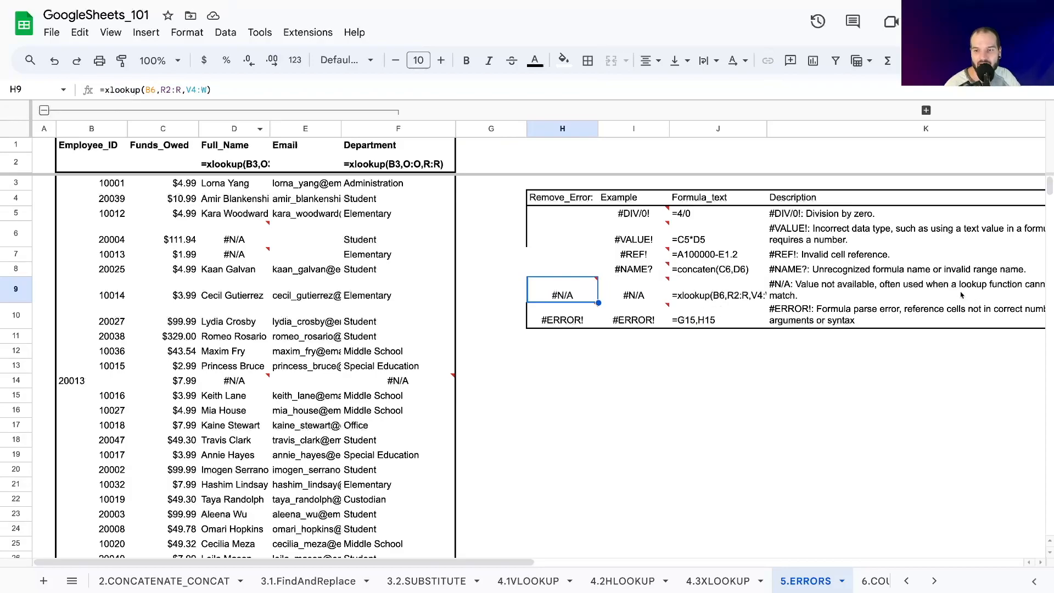
pyautogui.click(723, 290)
pyautogui.click(652, 294)
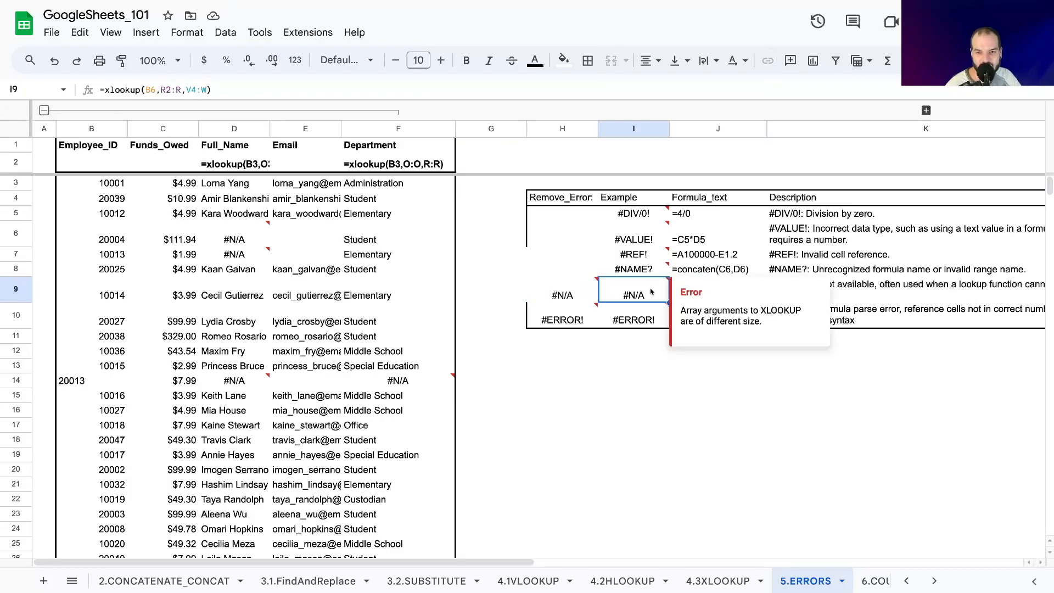
pyautogui.tripleClick(684, 309)
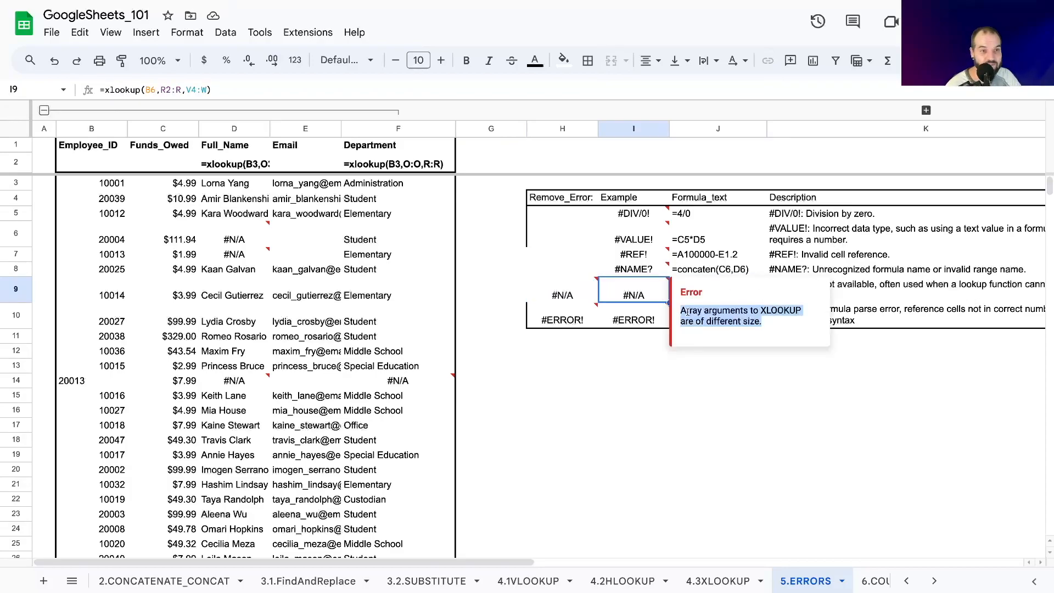
pyautogui.click(169, 89)
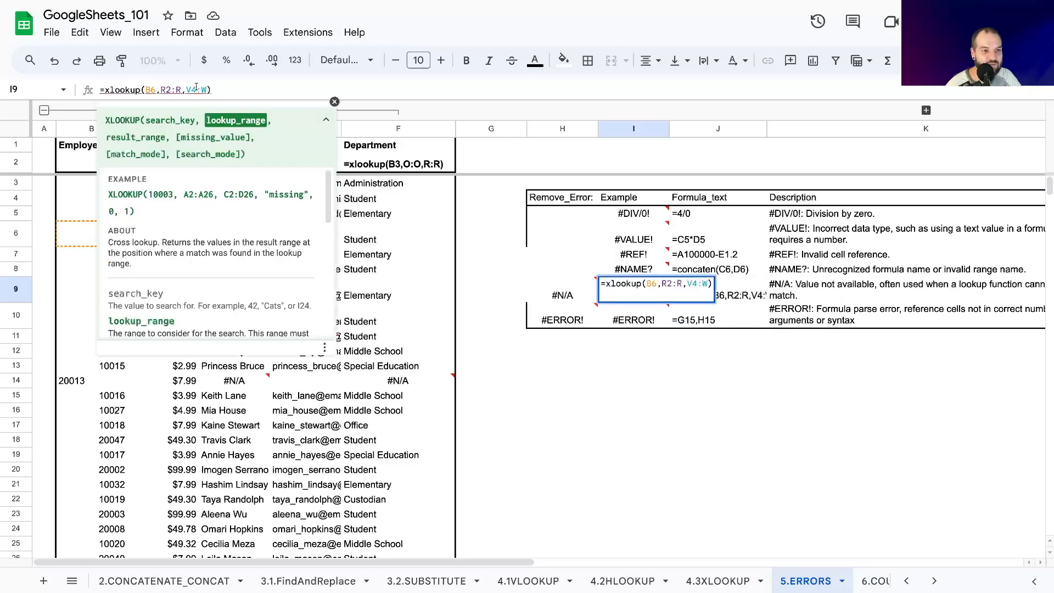
pyautogui.click(196, 88)
pyautogui.click(262, 87)
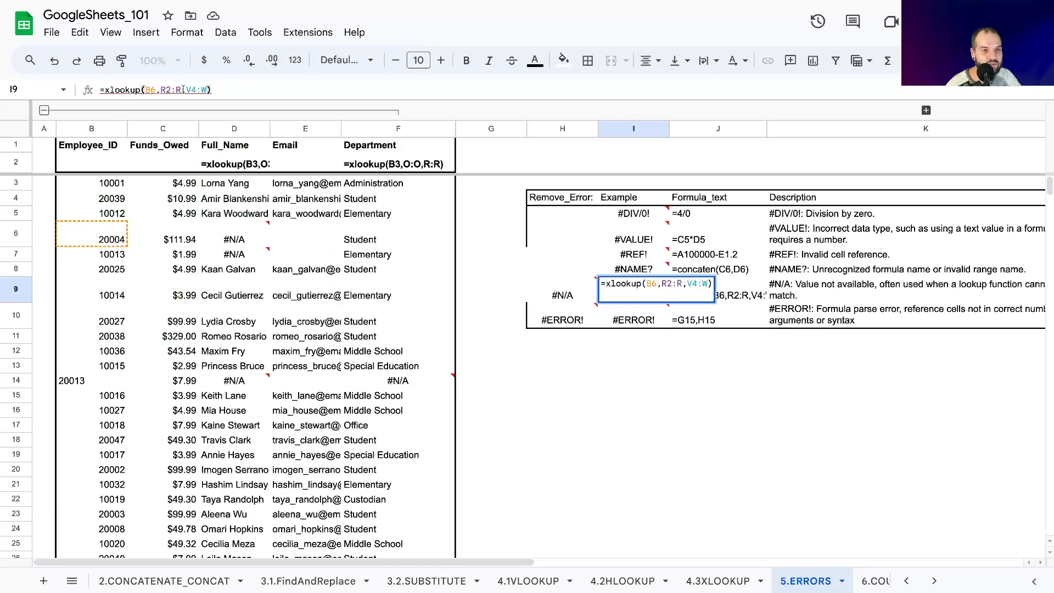
# Add an empty-string missing value to the lookup in H9 so the formula reads =xlookup(B6,R2:R,V4:W,"").
pyautogui.click(571, 285)
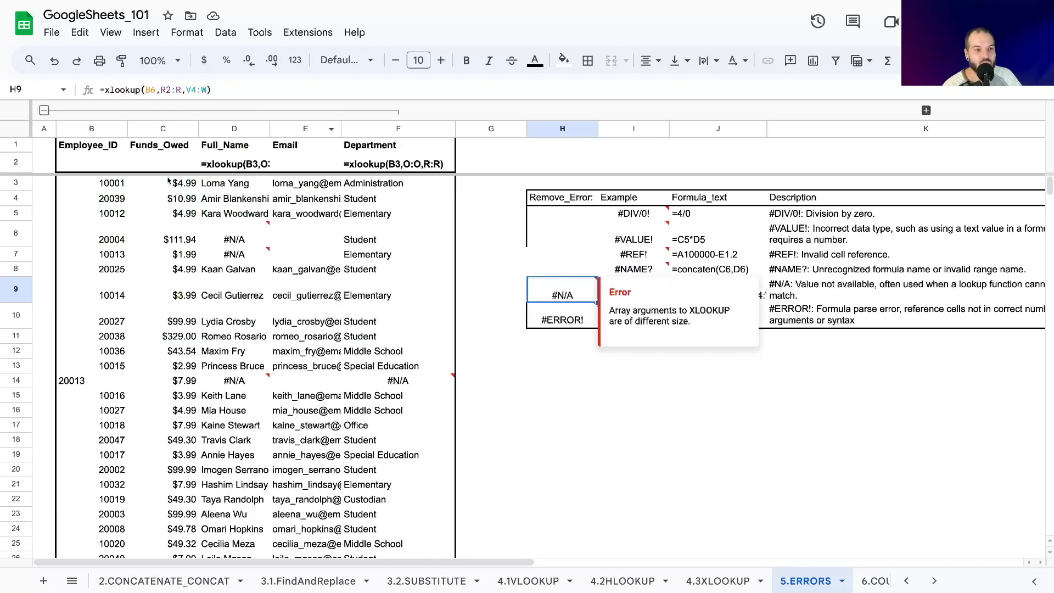
pyautogui.click(209, 90)
pyautogui.write(',"')
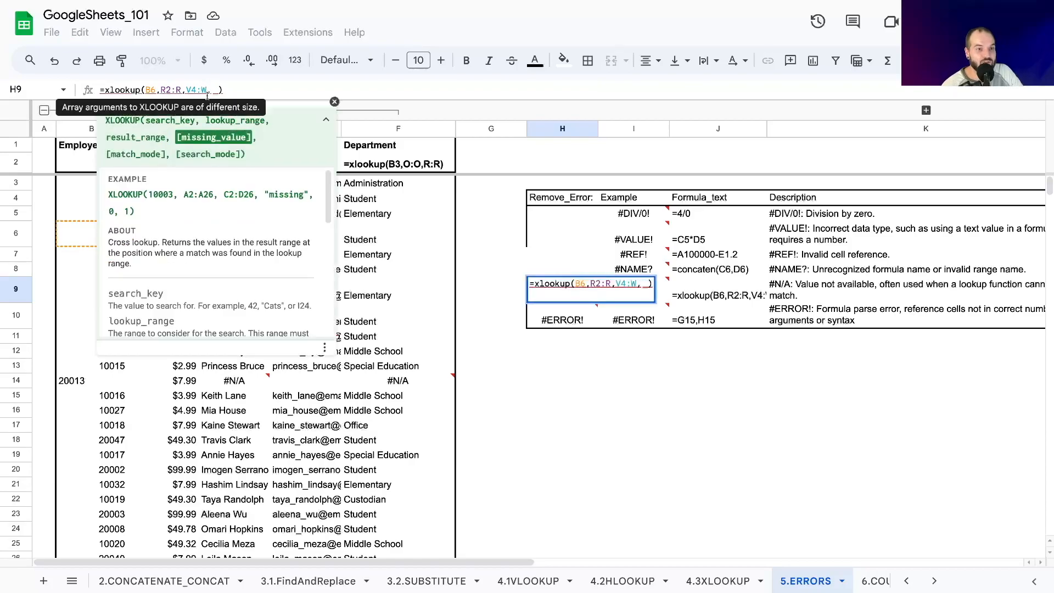
pyautogui.write('"')
pyautogui.press('Return')
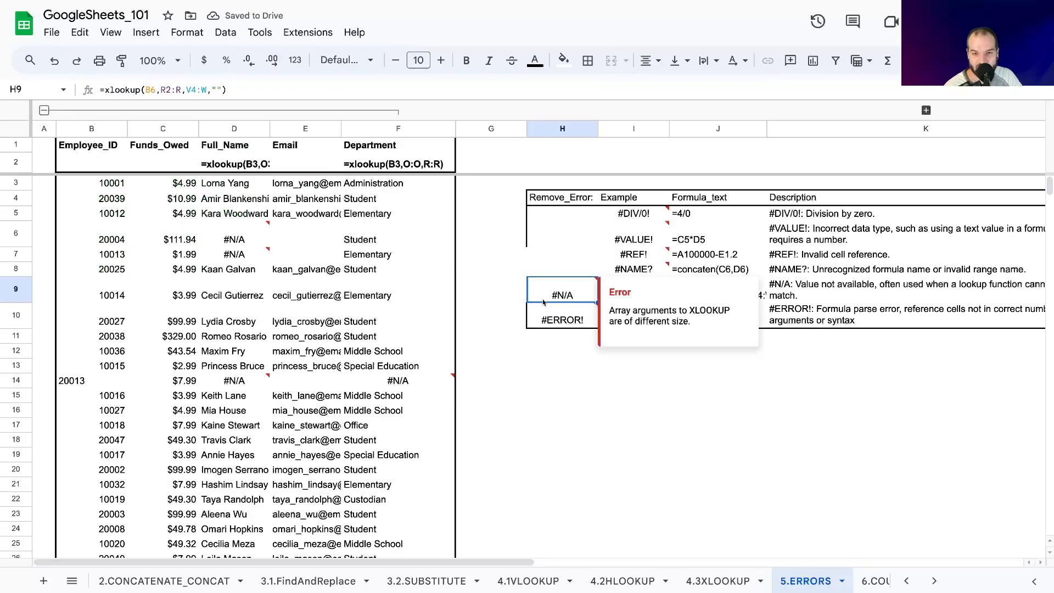
# Wrap the lookup in H9 in IFNA so the formula reads =IFNA(xlookup(B6,R2:R,V4:W,""),"").
pyautogui.click(103, 91)
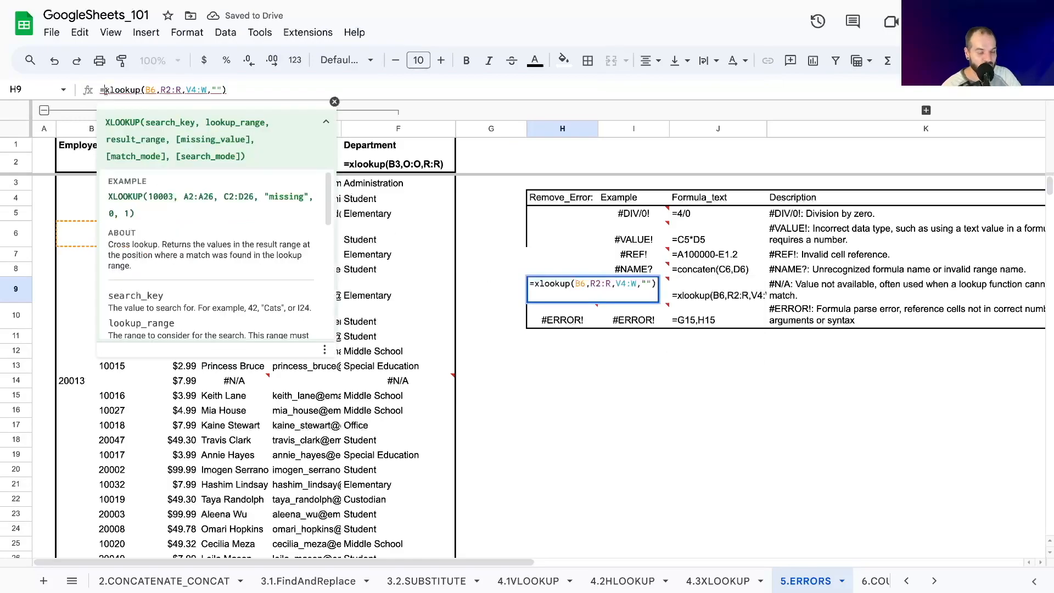
pyautogui.write('IFNA(')
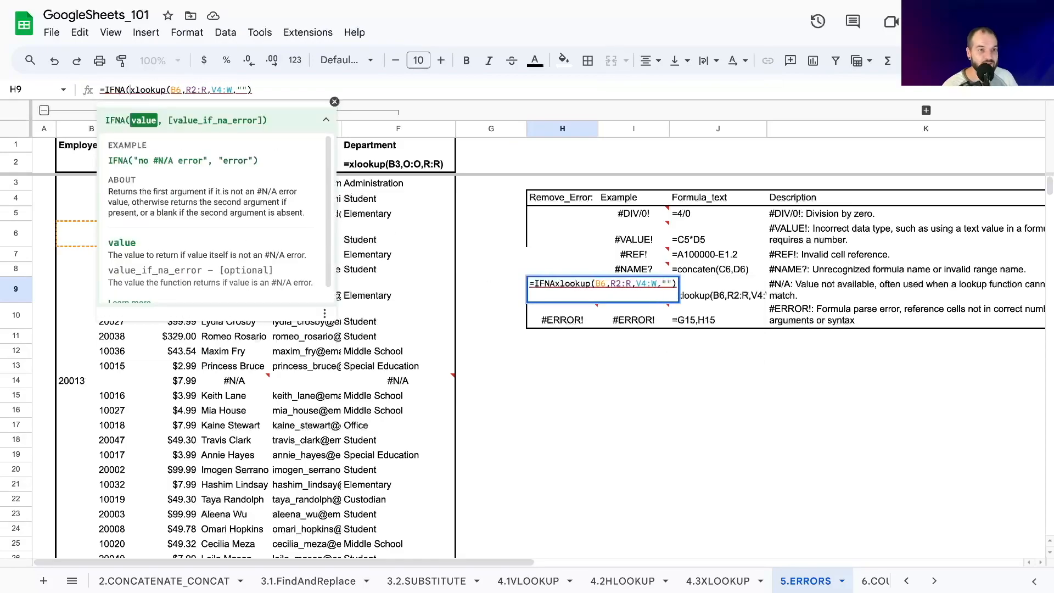
pyautogui.click(279, 87)
pyautogui.write(',""')
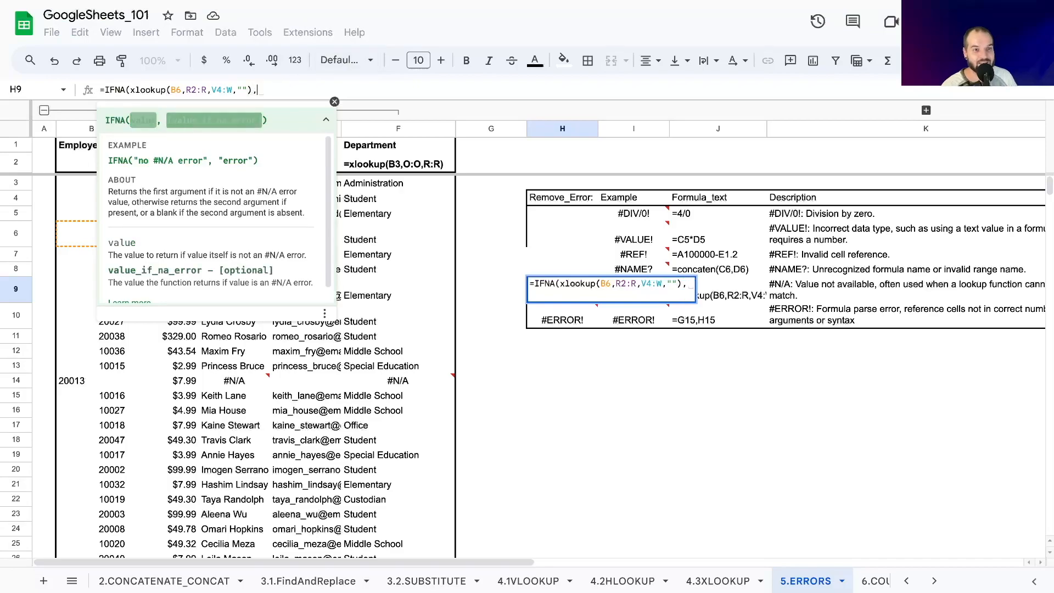
pyautogui.write(')')
pyautogui.press('Return')
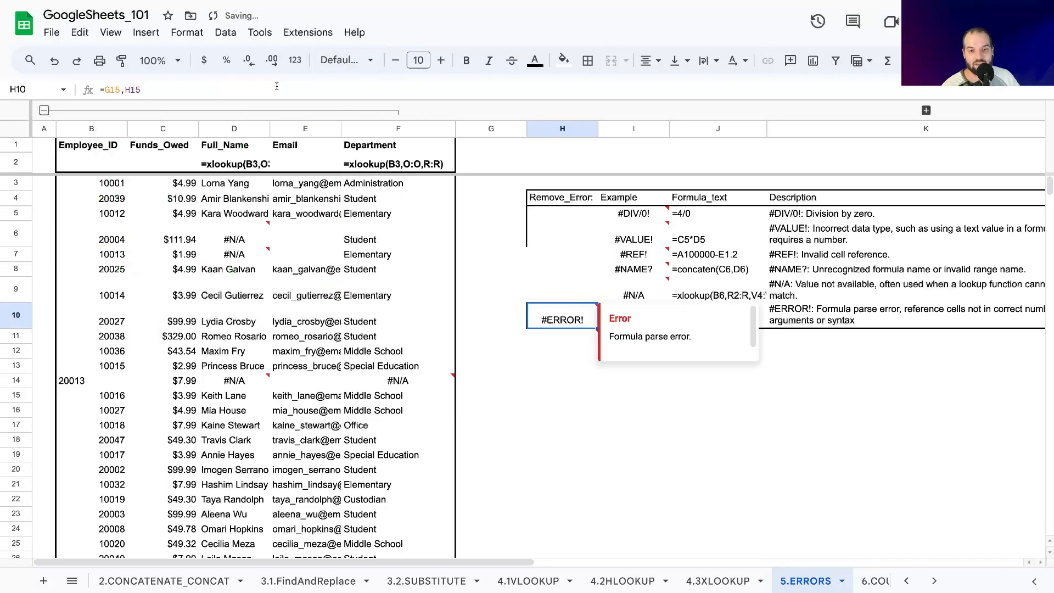
# Replace IFNA in H9 with IFERROR so the formula reads =IFERROR(xlookup(B6,R2:R,V4:W,""),"").
pyautogui.click(586, 294)
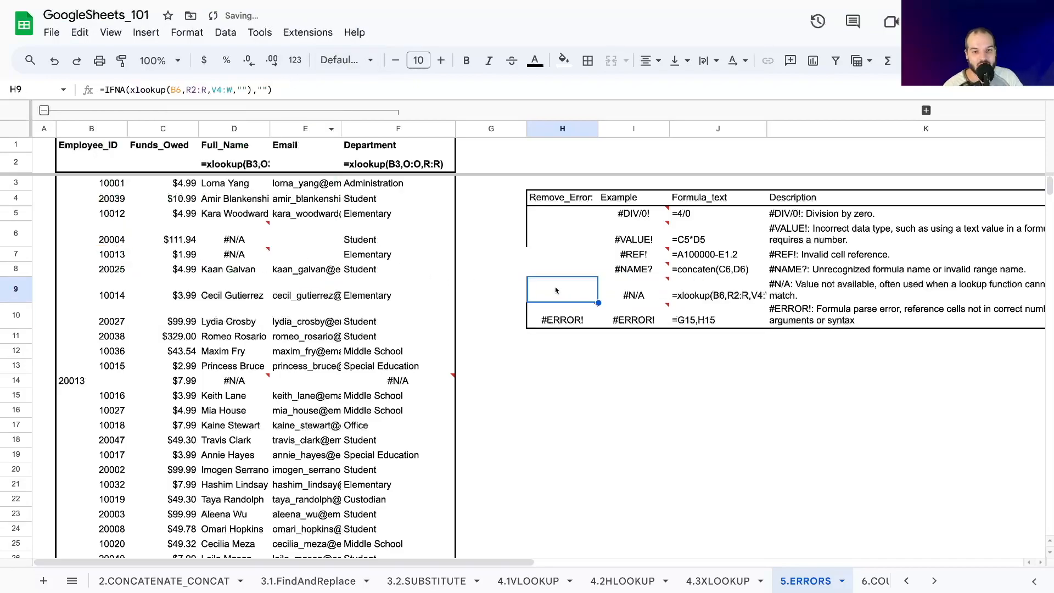
pyautogui.click(106, 90)
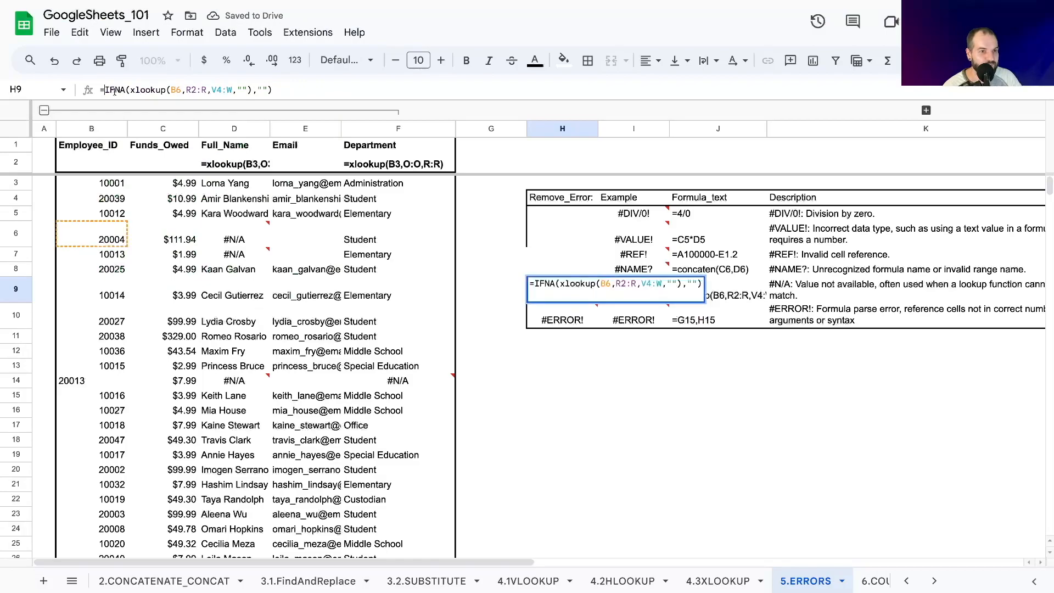
pyautogui.doubleClick(114, 90)
pyautogui.write('IFERROR')
pyautogui.press('Return')
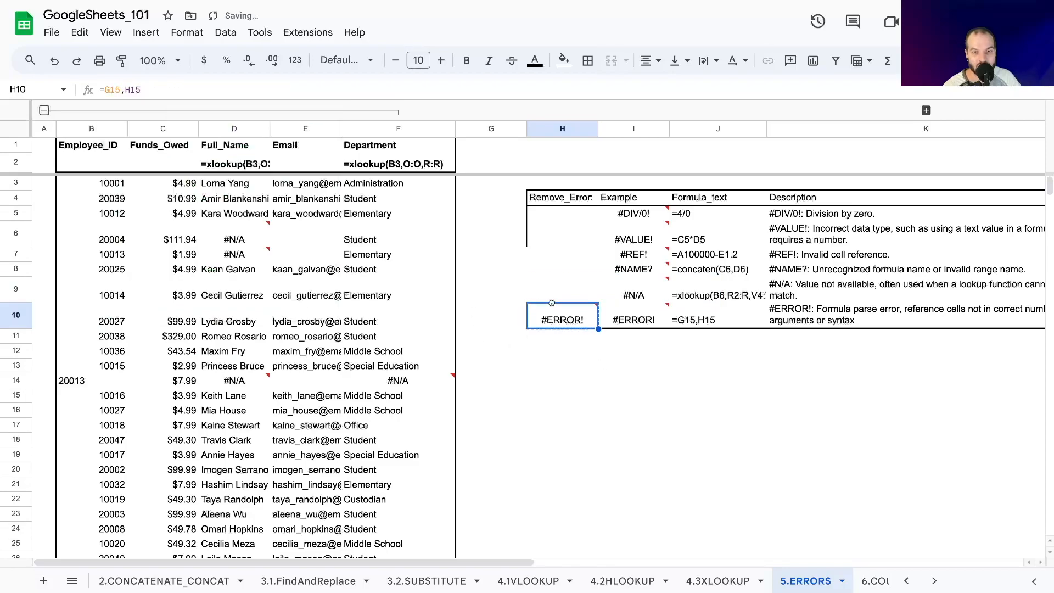
pyautogui.moveTo(552, 303); pyautogui.dragTo(557, 302)
pyautogui.hotkey('ctrl', 'z')
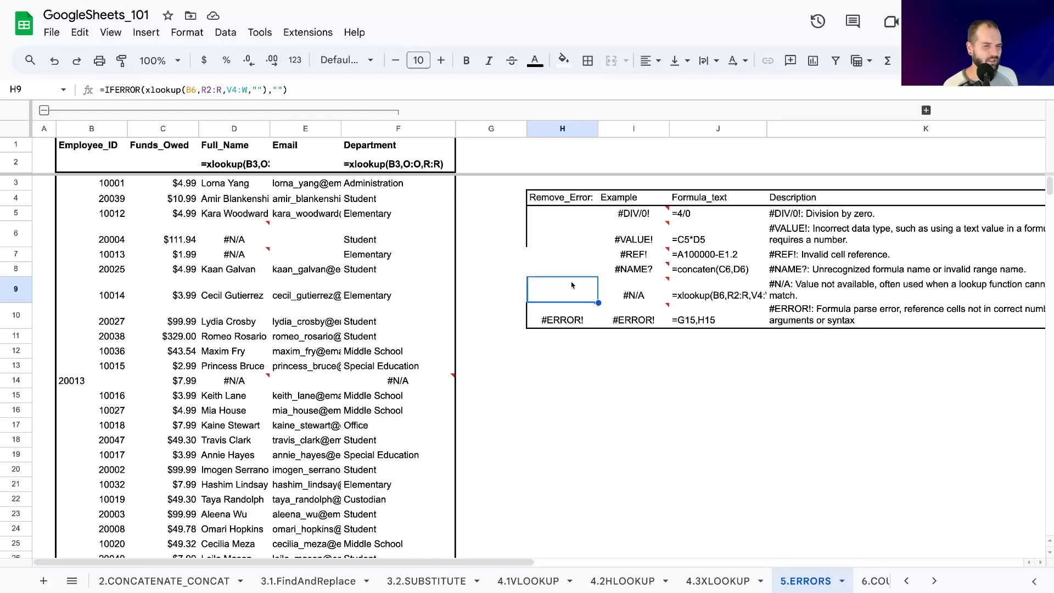
# Examine the #ERROR! examples in H10 and I10 and their error notes.
pyautogui.click(549, 321)
pyautogui.click(558, 299)
pyautogui.click(549, 322)
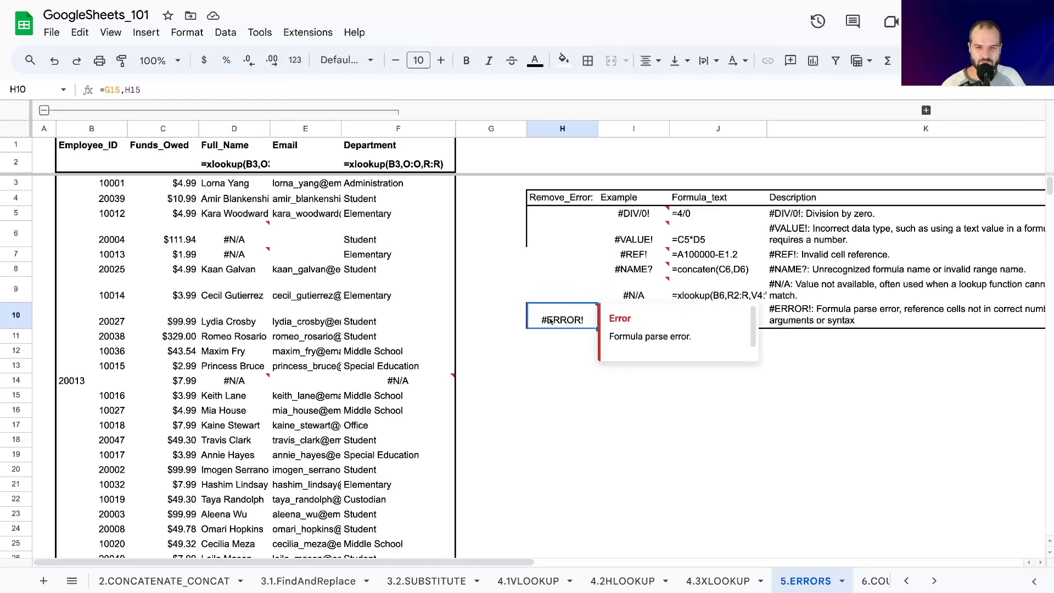
pyautogui.click(514, 325)
pyautogui.click(637, 320)
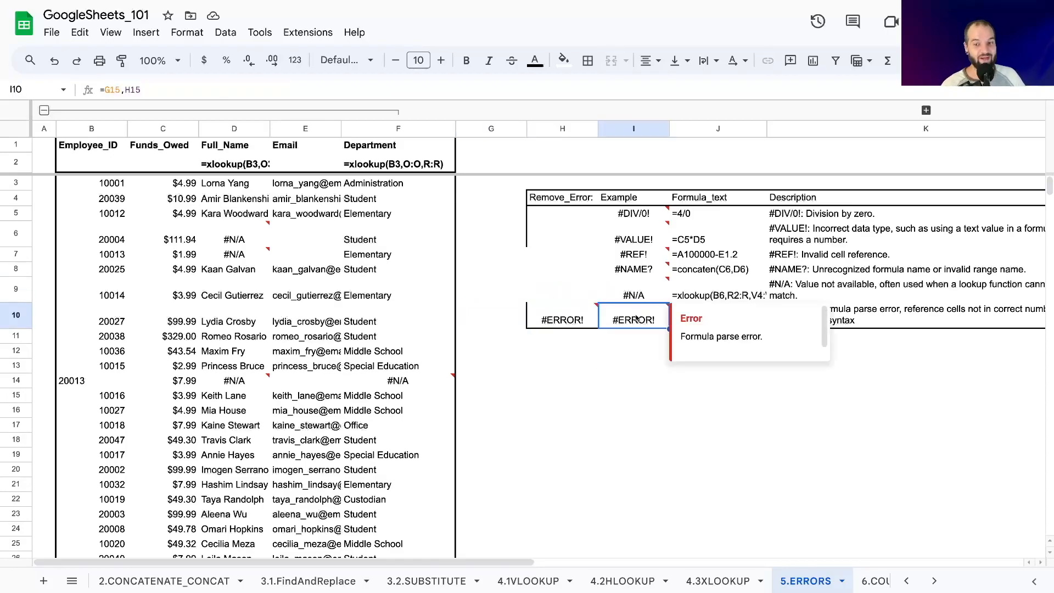
pyautogui.click(504, 382)
# Try joining the two references in H10 with an ampersand as =G15&H15, and undo the change.
pyautogui.click(549, 321)
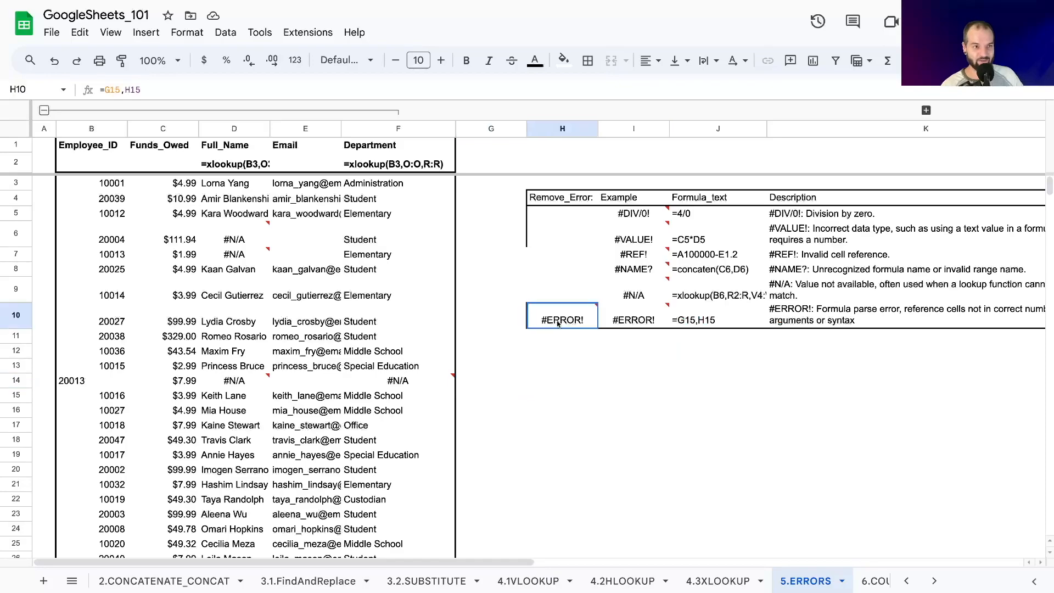
pyautogui.click(113, 89)
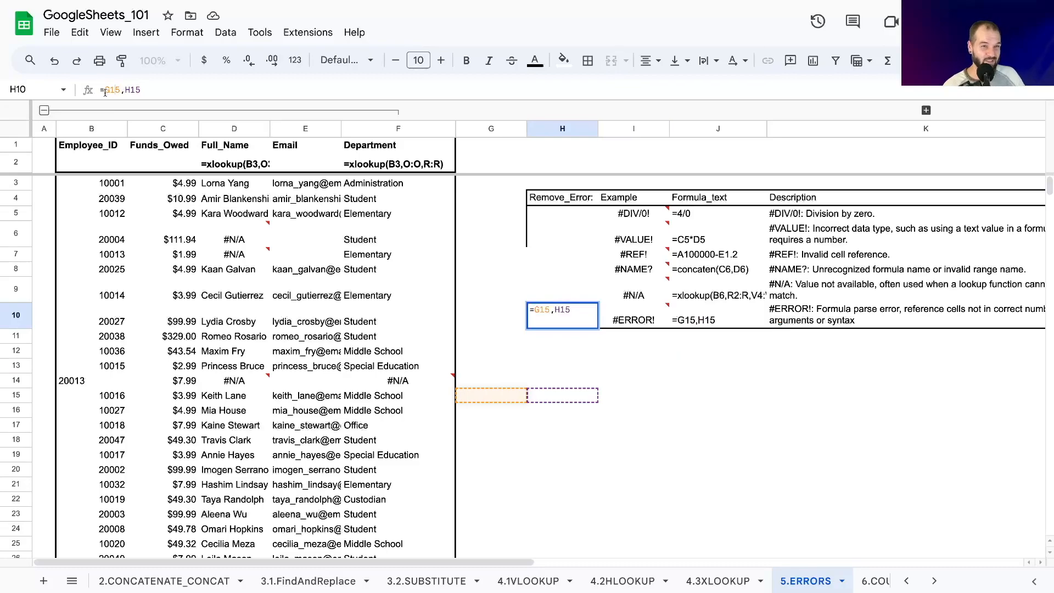
pyautogui.click(125, 90)
pyautogui.press('BackSpace')
pyautogui.write('&')
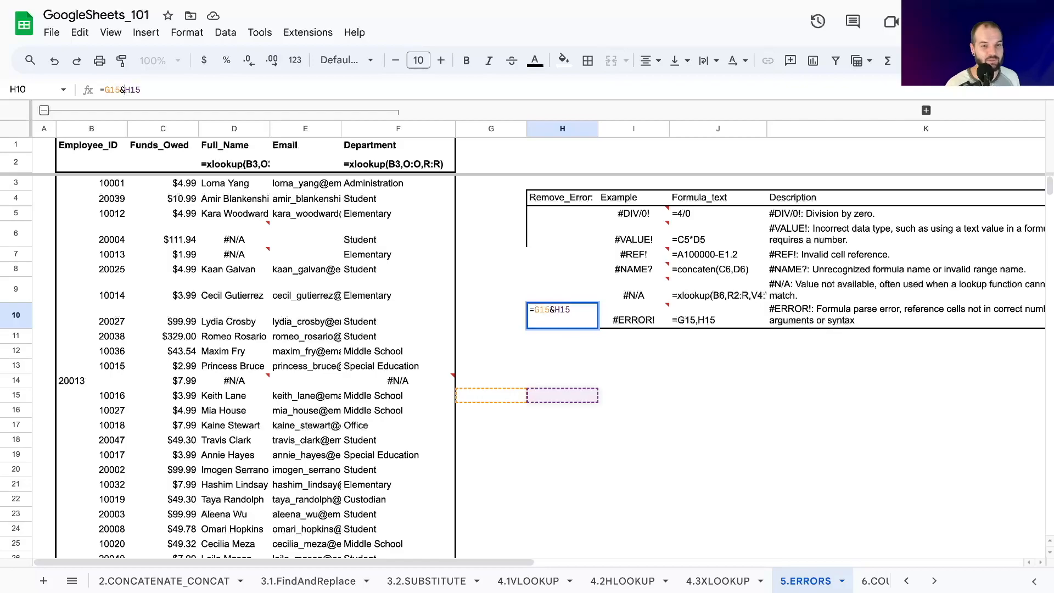
pyautogui.press('Return')
pyautogui.press('Up')
pyautogui.click(494, 376)
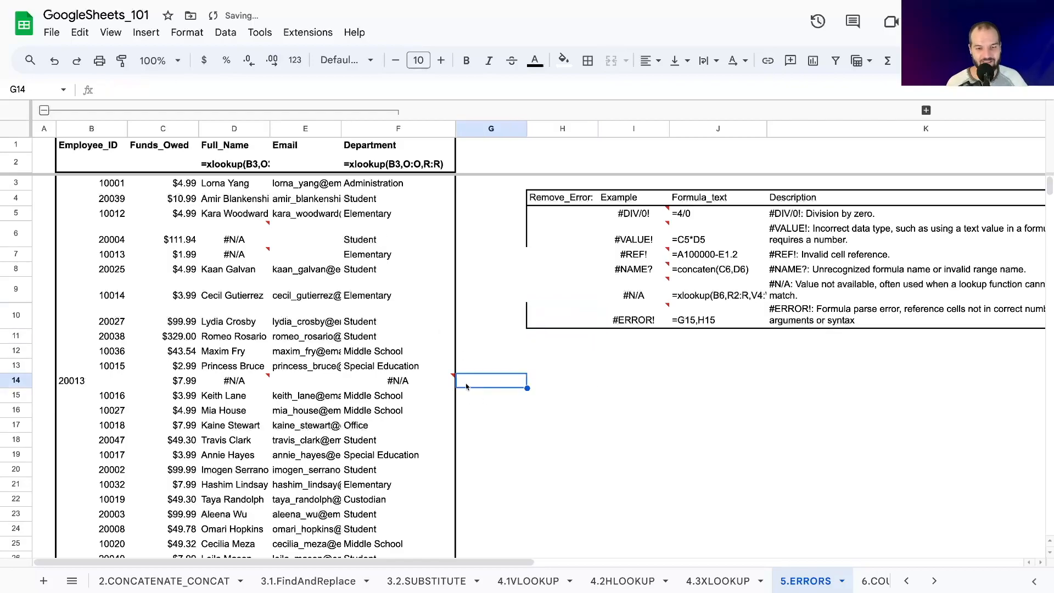
pyautogui.click(560, 316)
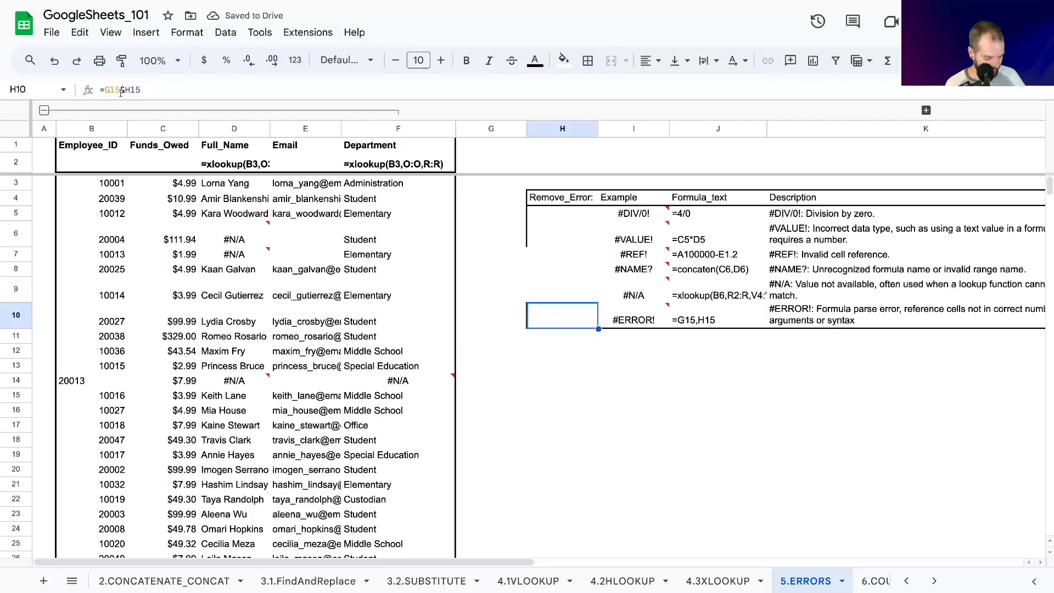
pyautogui.hotkey('ctrl', 'z')
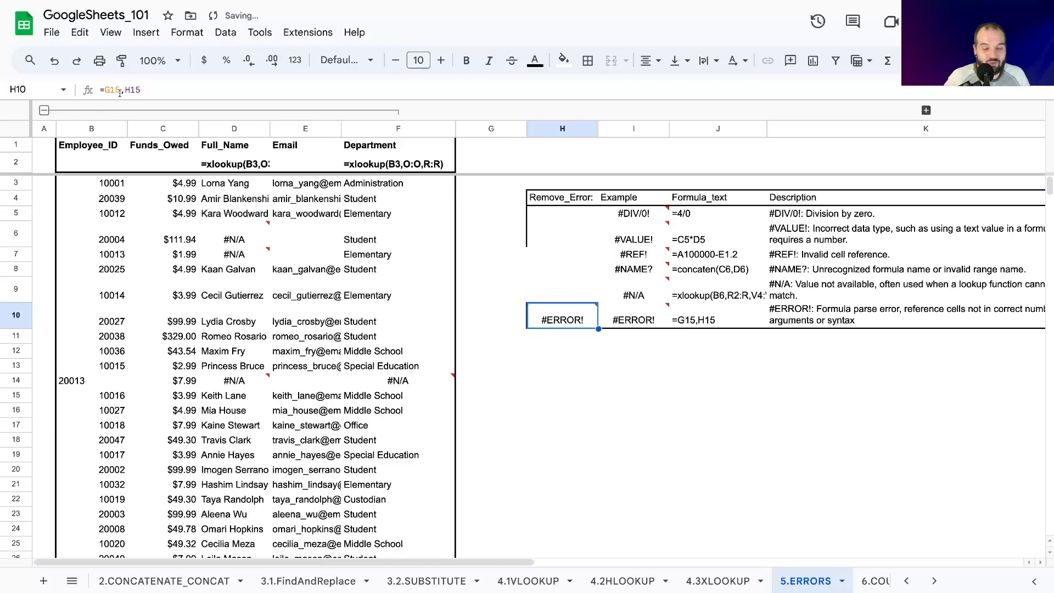
# Wrap the references in H10 in IFERROR so the formula reads =IFERROR(G15,H15,"").
pyautogui.click(104, 90)
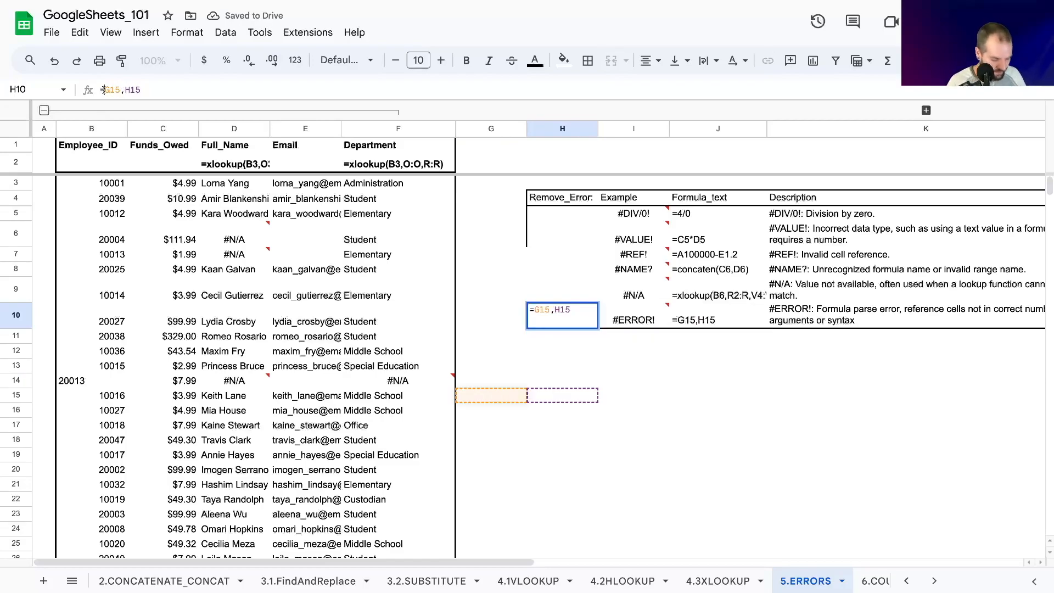
pyautogui.write('IFERROR(')
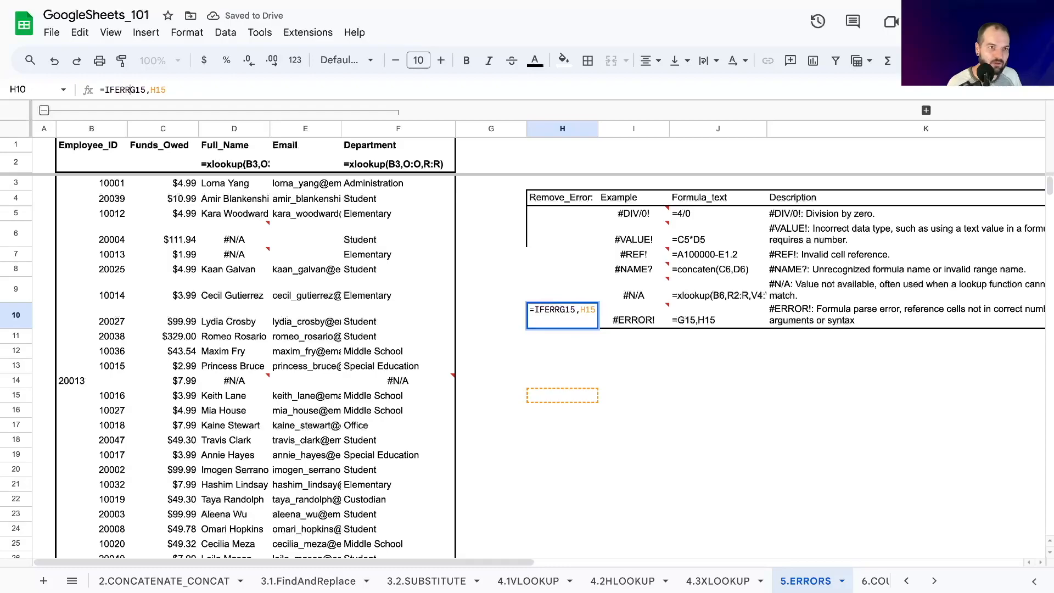
pyautogui.press('End')
pyautogui.write(',')
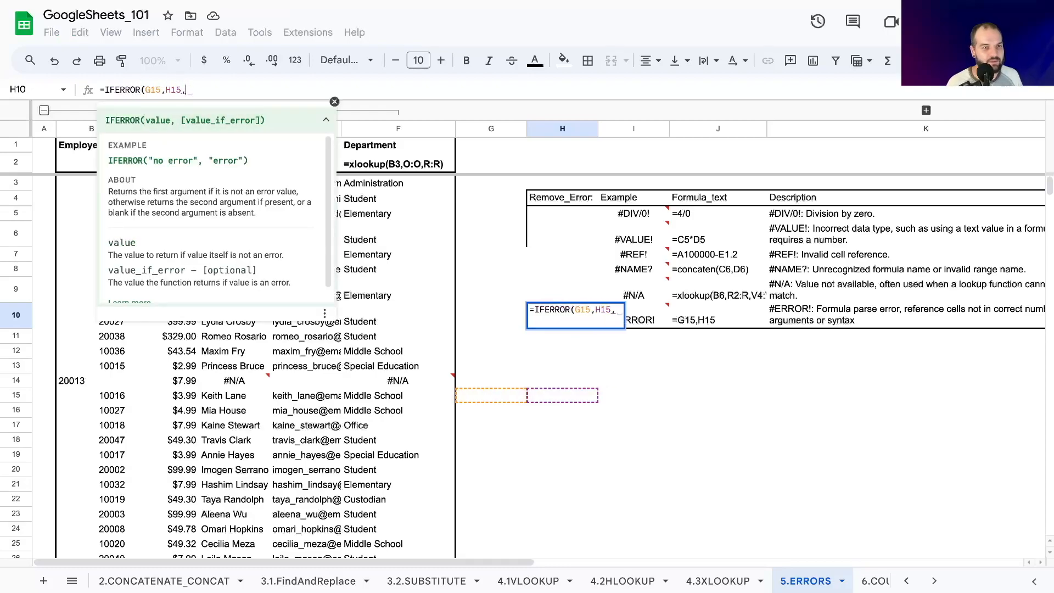
pyautogui.write('""')
pyautogui.press('Return')
pyautogui.press('Up')
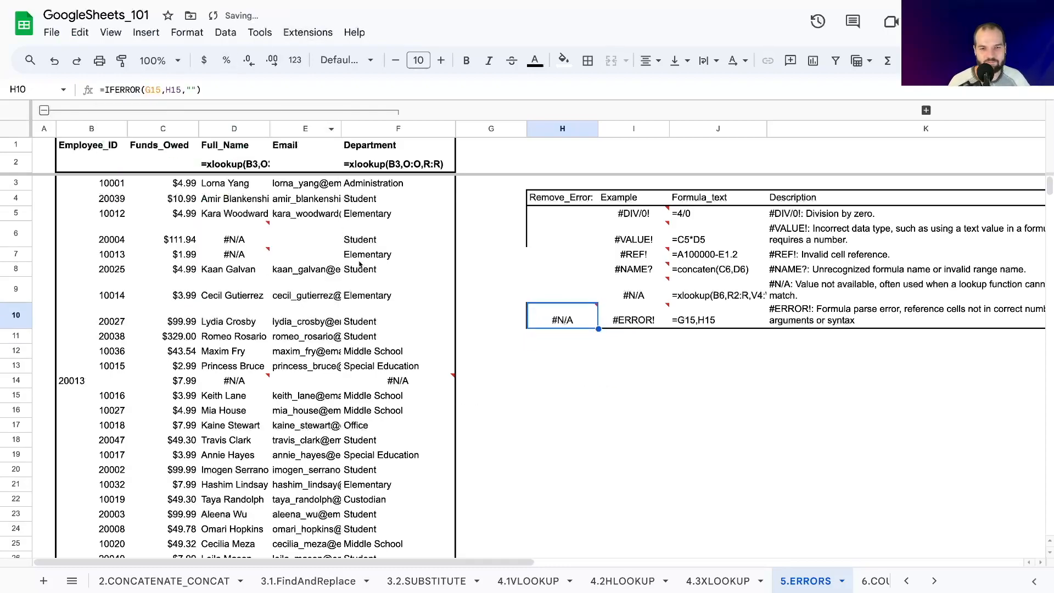
# Examine the arguments of the IFERROR formula in H10 against the function's syntax help, leaving the formula as is.
pyautogui.click(160, 92)
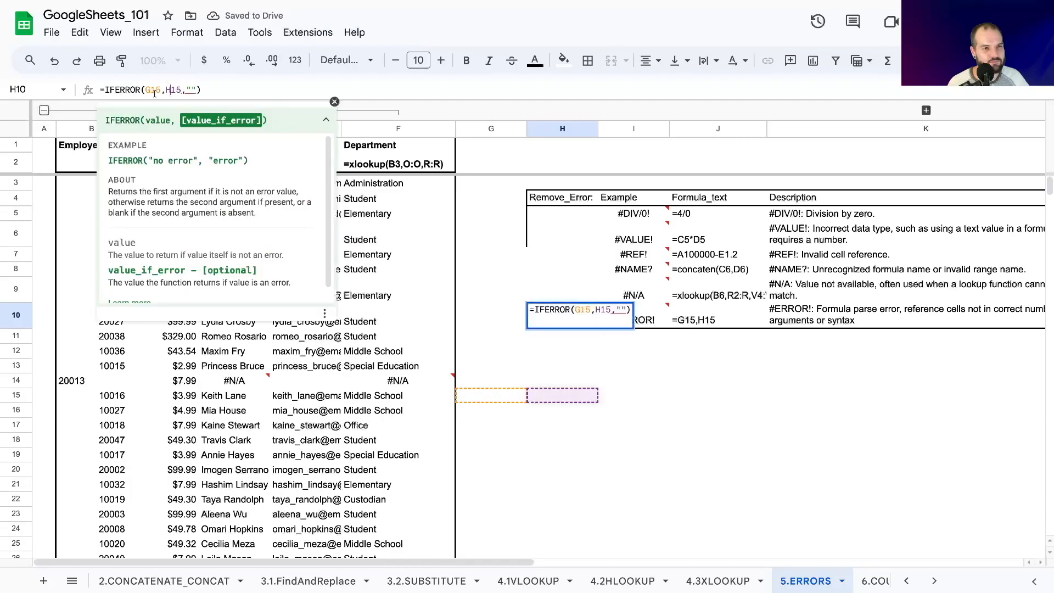
pyautogui.click(169, 90)
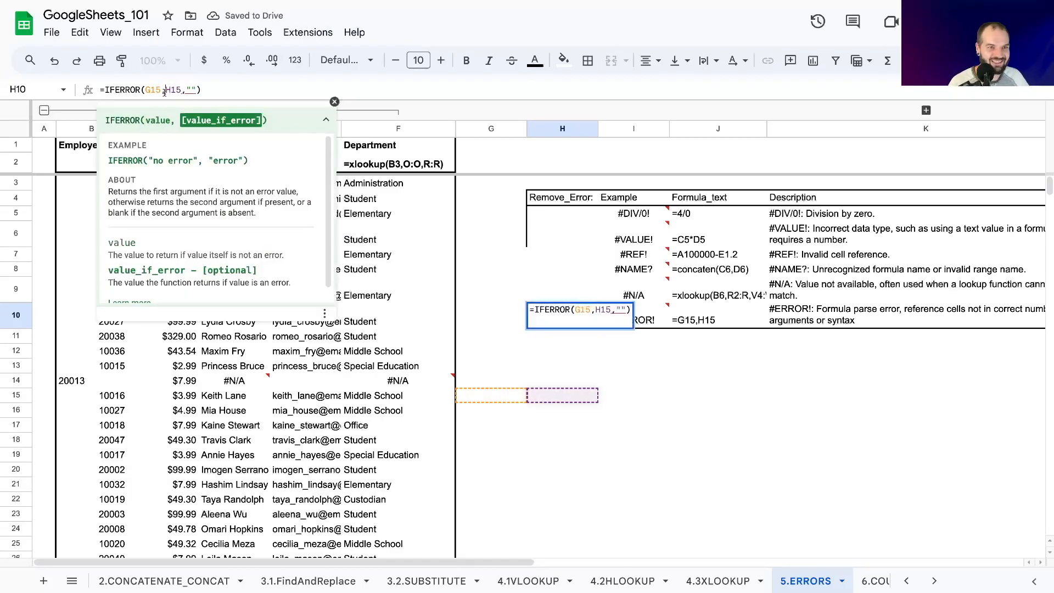
pyautogui.click(137, 90)
pyautogui.click(162, 90)
pyautogui.click(152, 90)
pyautogui.click(165, 90)
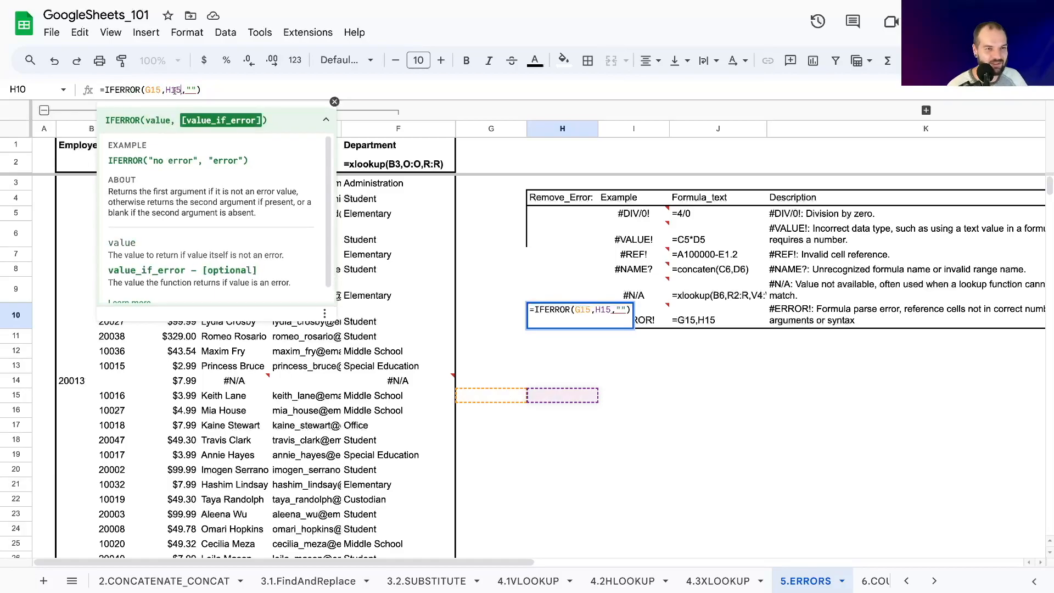
pyautogui.click(202, 89)
pyautogui.press('Return')
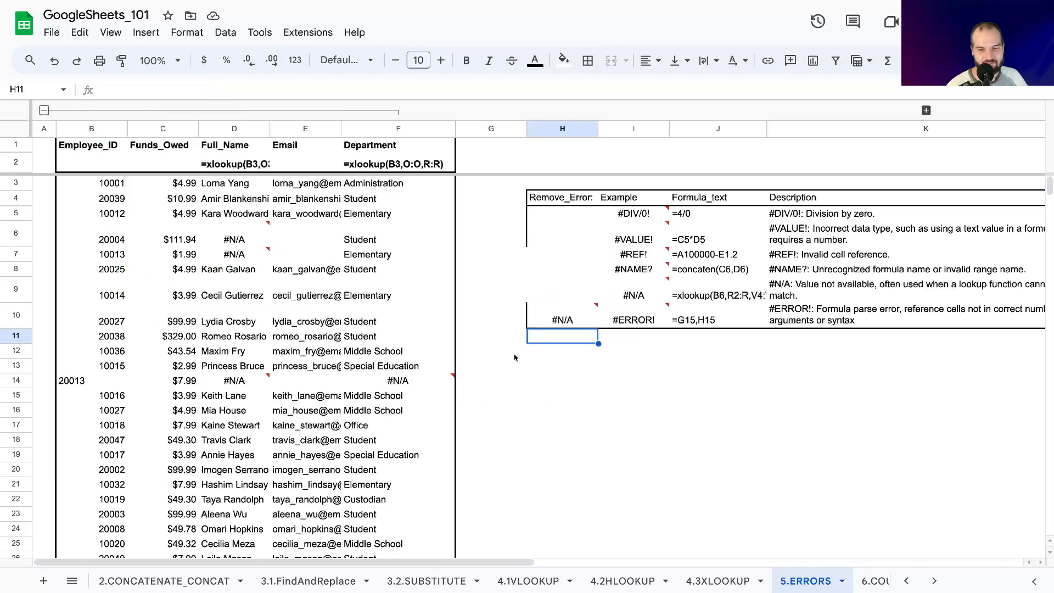
# Strip the IFERROR wrapper and its empty-text argument from H10 so the formula reads =G15,H15.
pyautogui.click(541, 325)
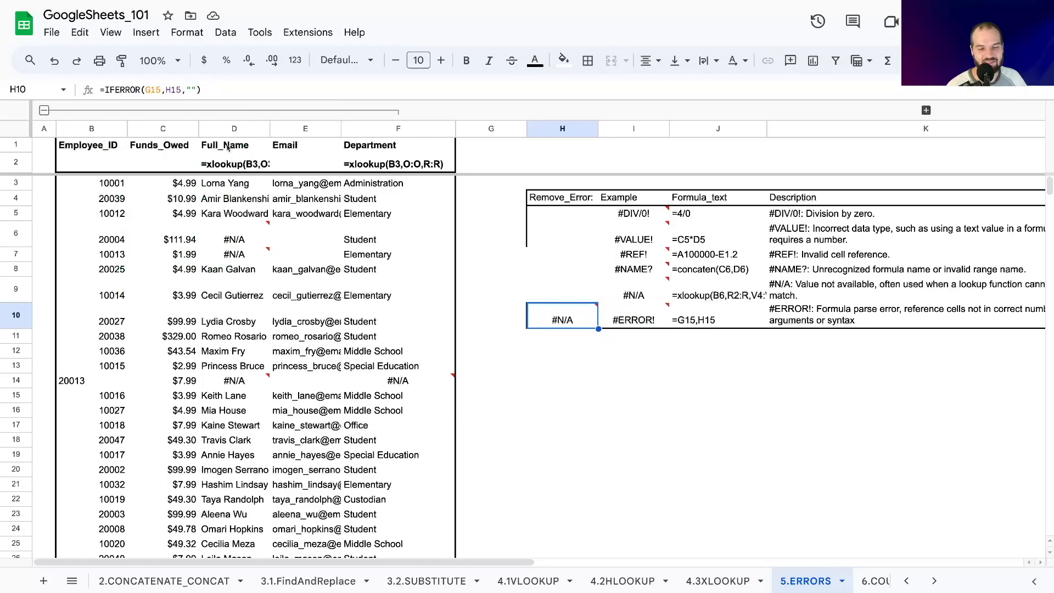
pyautogui.click(187, 90)
pyautogui.moveTo(187, 90); pyautogui.dragTo(104, 90)
pyautogui.press('BackSpace')
pyautogui.press('BackSpace')
pyautogui.press('BackSpace')
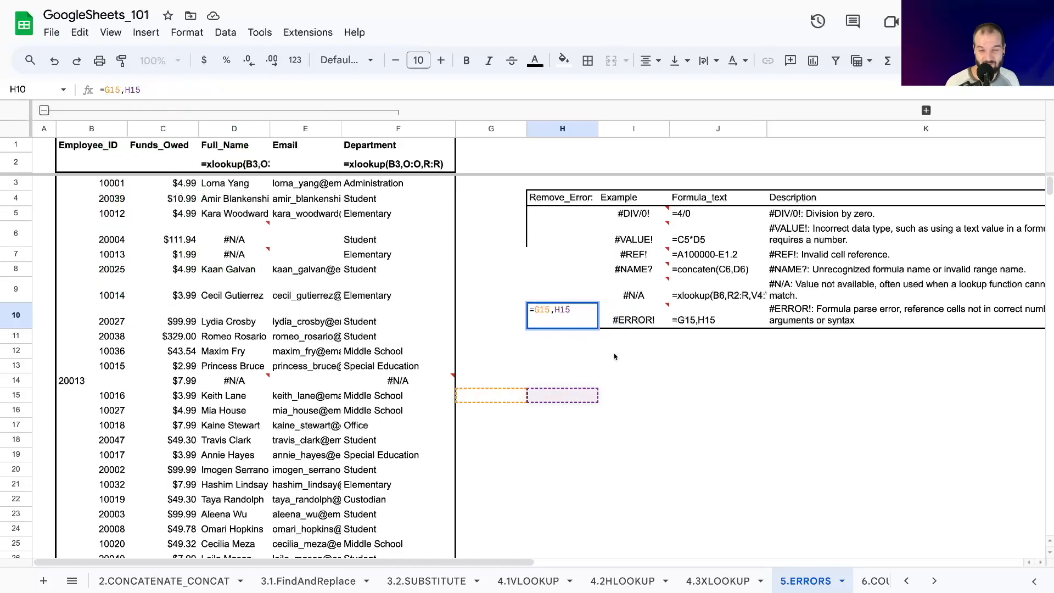
pyautogui.press('Return')
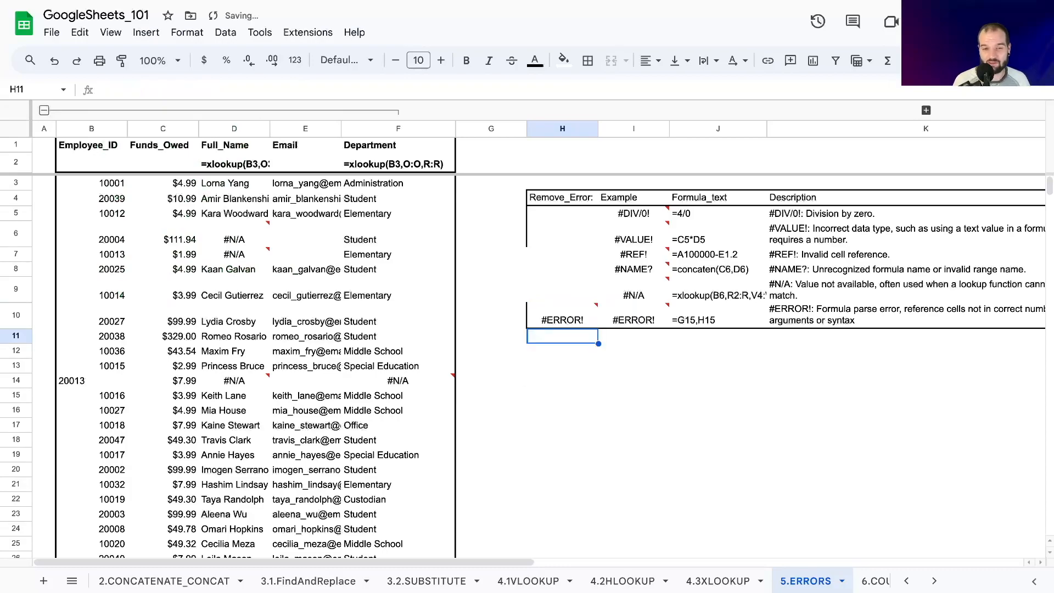
# Replace the comma in H10 with an ampersand so the formula reads =G15&H15.
pyautogui.click(562, 317)
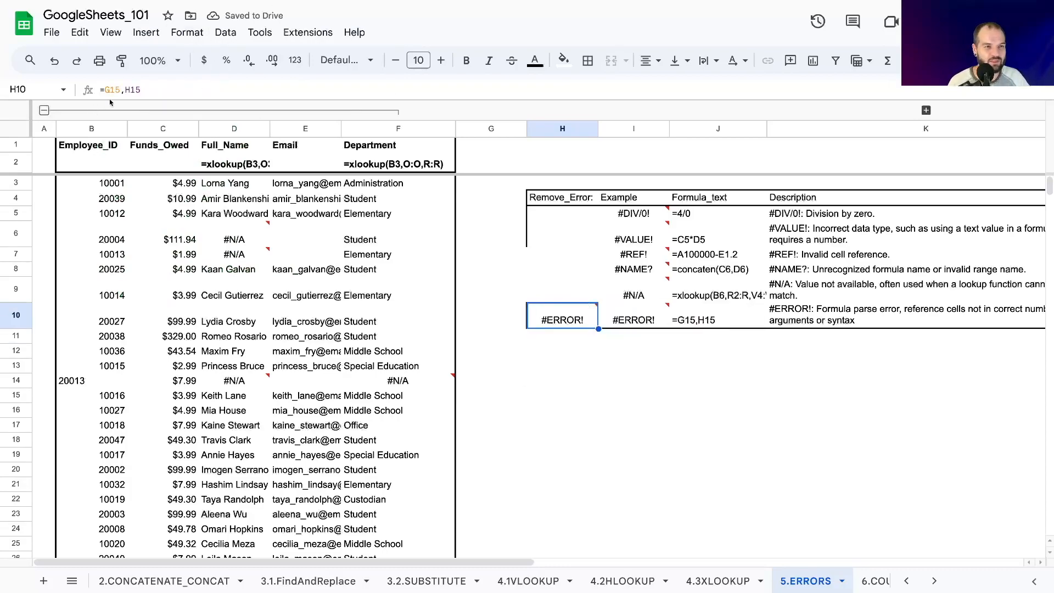
pyautogui.click(124, 89)
pyautogui.press('BackSpace')
pyautogui.write('&')
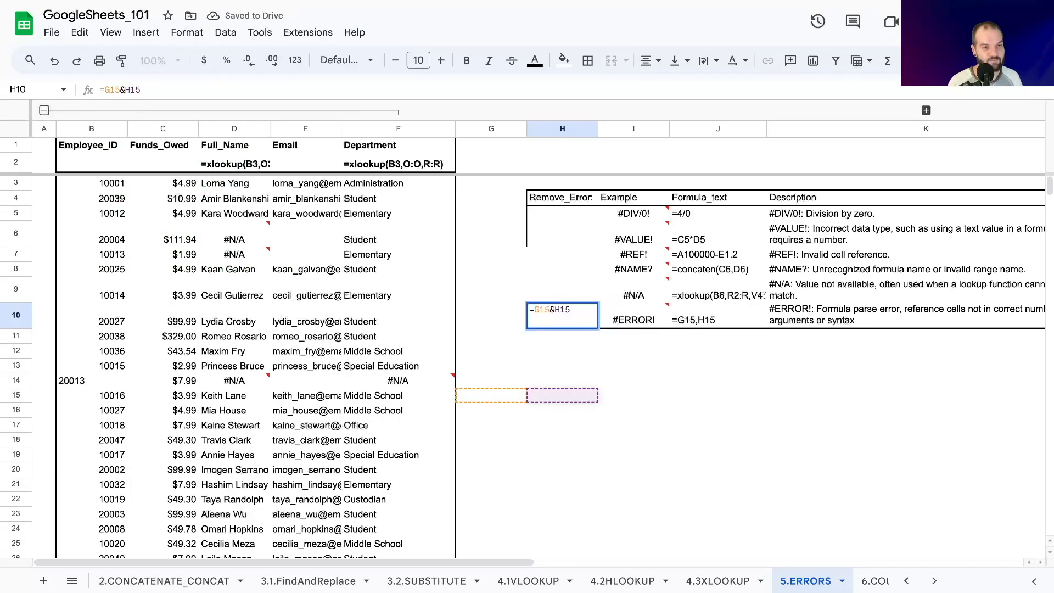
pyautogui.press('Return')
# Review the Remove_Error cells H5:H10 and inspect the employee ID entry in B14.
pyautogui.moveTo(562, 213); pyautogui.dragTo(542, 322)
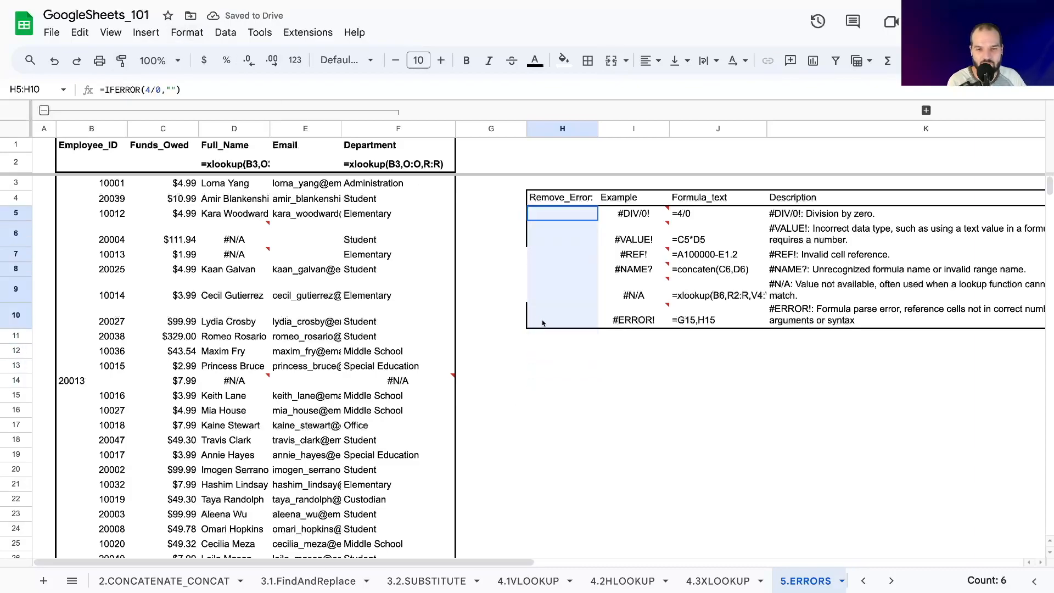
pyautogui.click(498, 275)
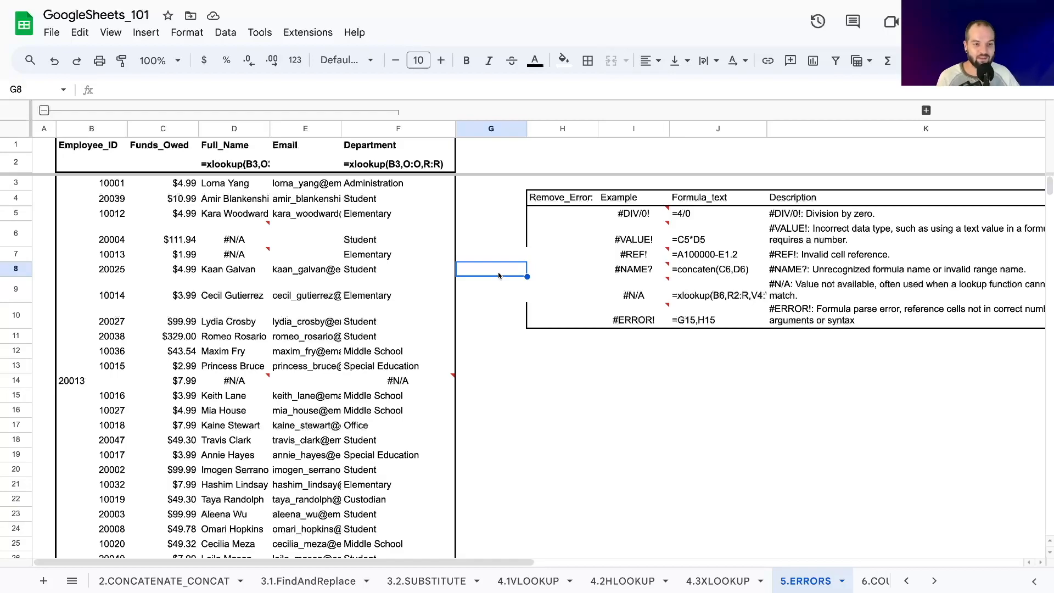
pyautogui.click(76, 380)
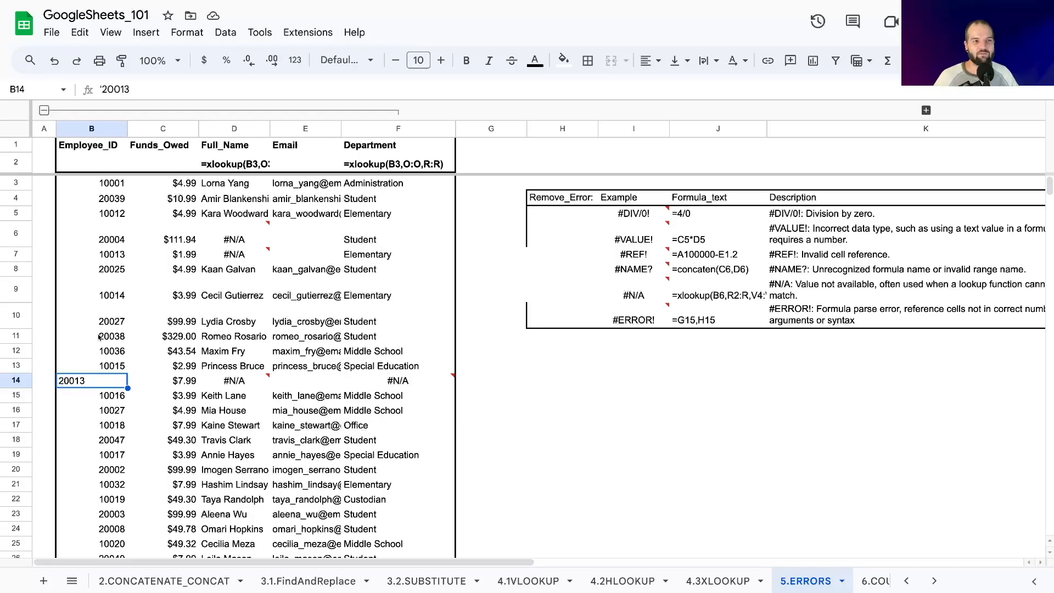
# Review the individual formulas in the Remove_Error column from H6 down to H10 and back up to H8.
pyautogui.click(557, 254)
pyautogui.press('Up')
pyautogui.press('Down')
pyautogui.press('Up')
pyautogui.press('Down')
pyautogui.press('Up')
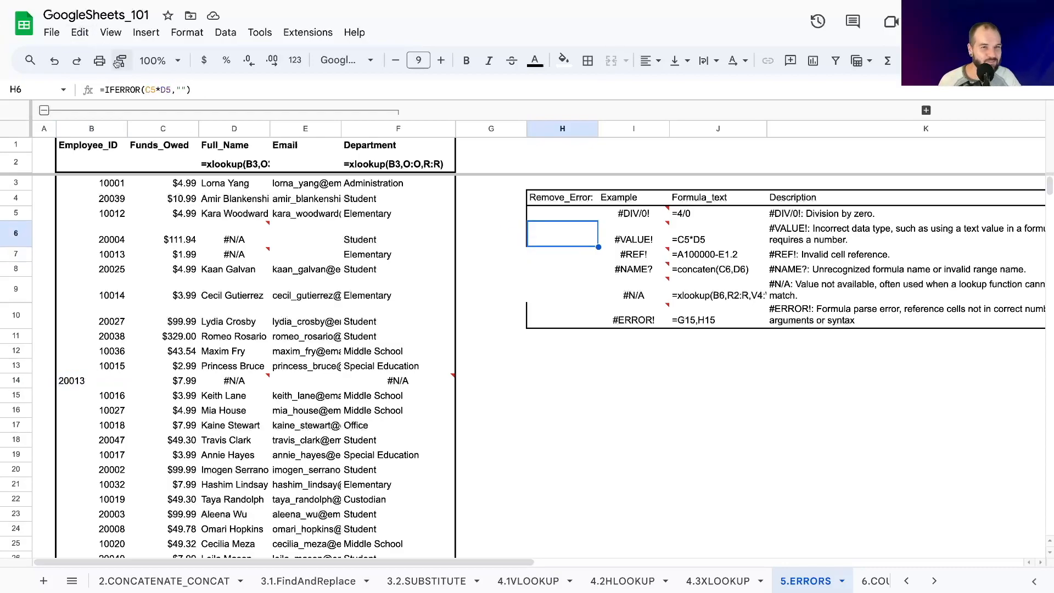
pyautogui.press('Down')
pyautogui.press('Down')
pyautogui.press('Down')
pyautogui.press('Down')
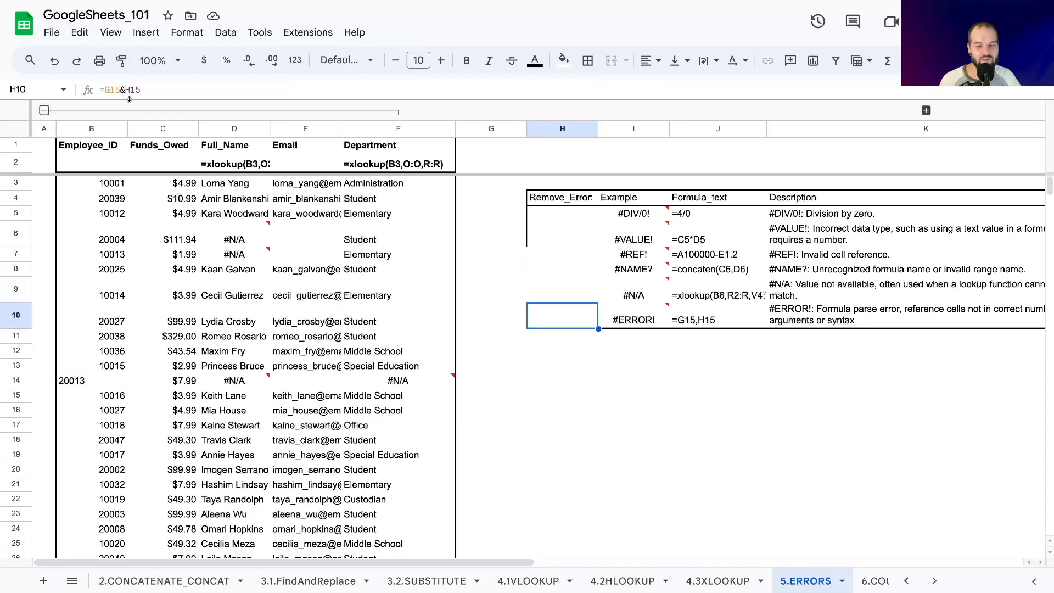
pyautogui.click(543, 400)
pyautogui.press('Up')
pyautogui.press('Up')
pyautogui.press('Up')
pyautogui.press('Up')
pyautogui.press('Up')
pyautogui.press('Up')
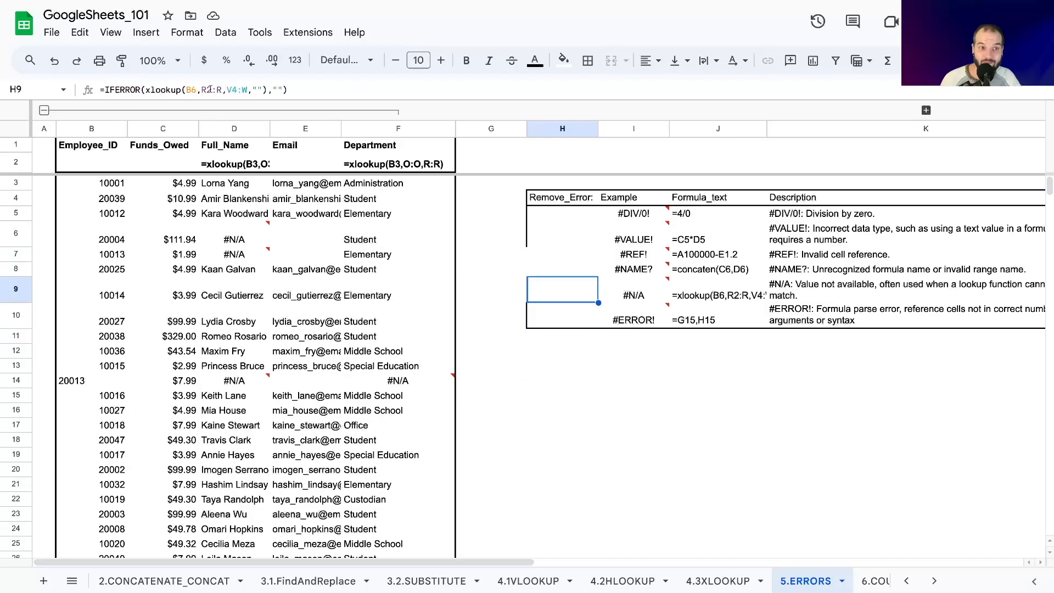
pyautogui.press('Up')
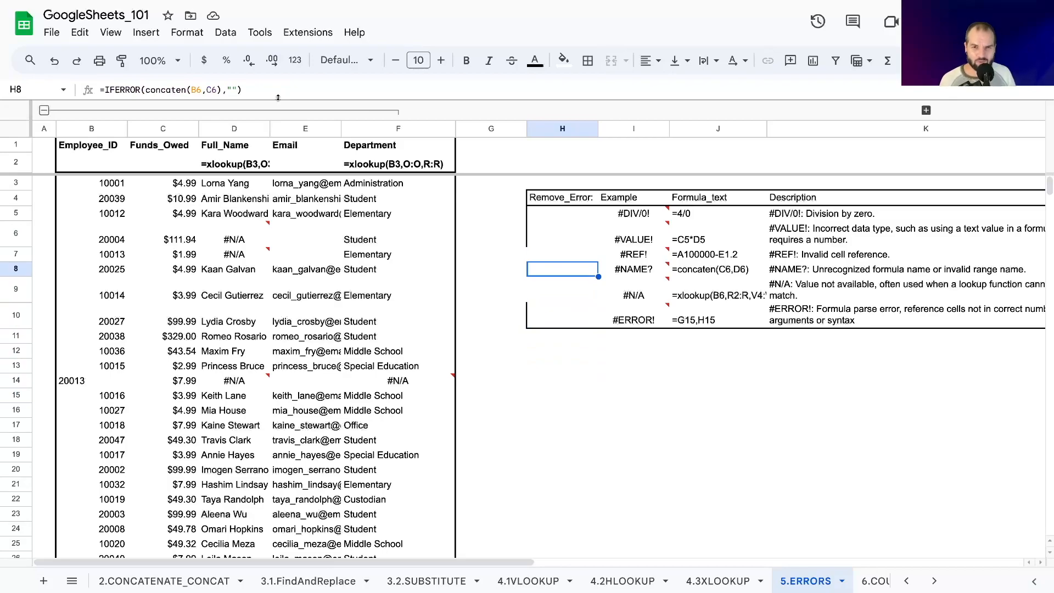
# Examine the error notes of the example formulas in I6 through I10.
pyautogui.click(634, 242)
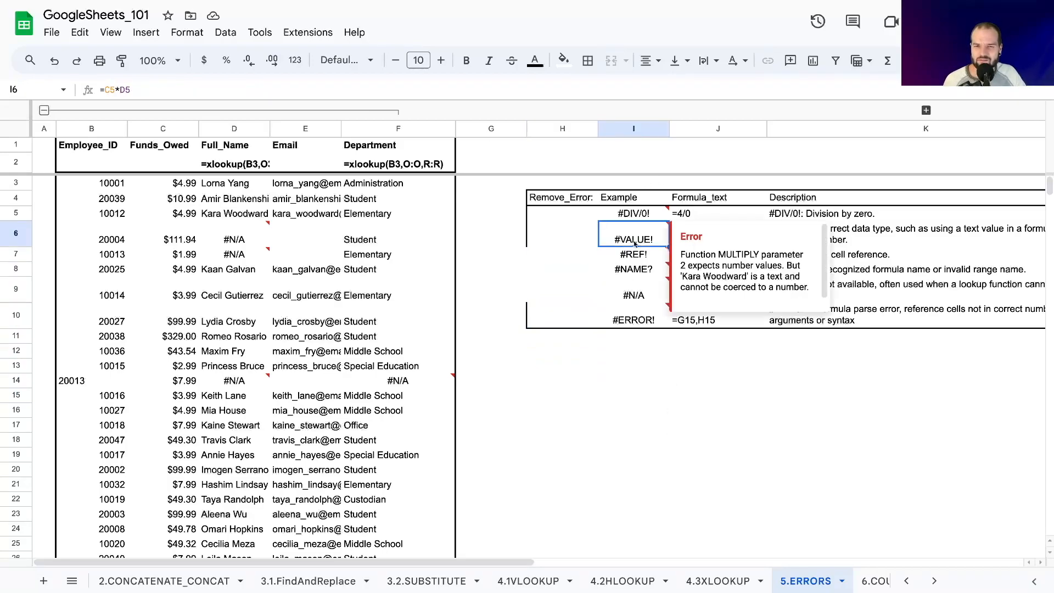
pyautogui.click(637, 256)
pyautogui.click(628, 269)
pyautogui.click(625, 278)
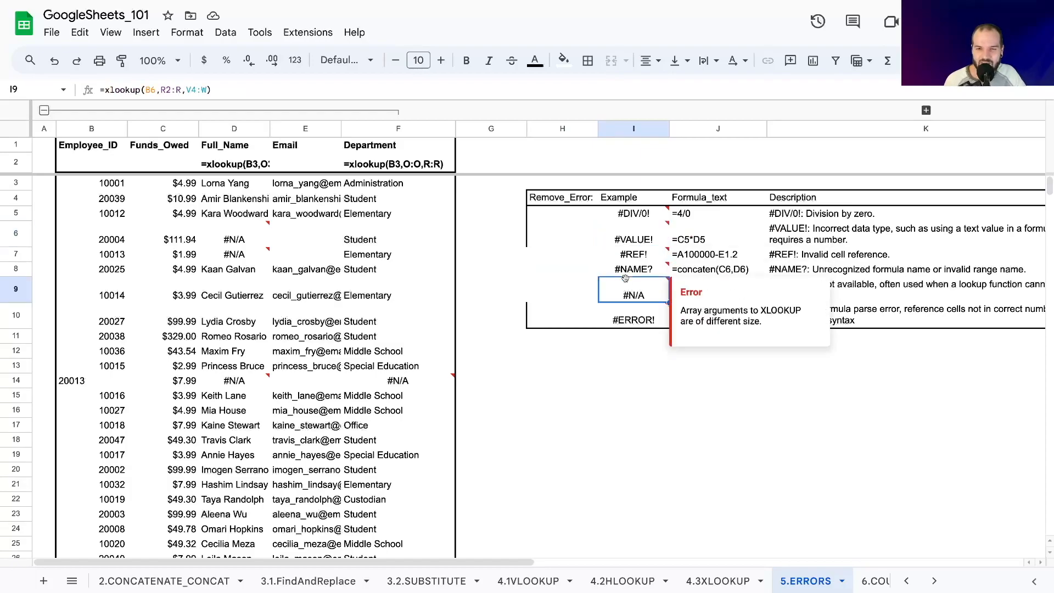
pyautogui.click(637, 316)
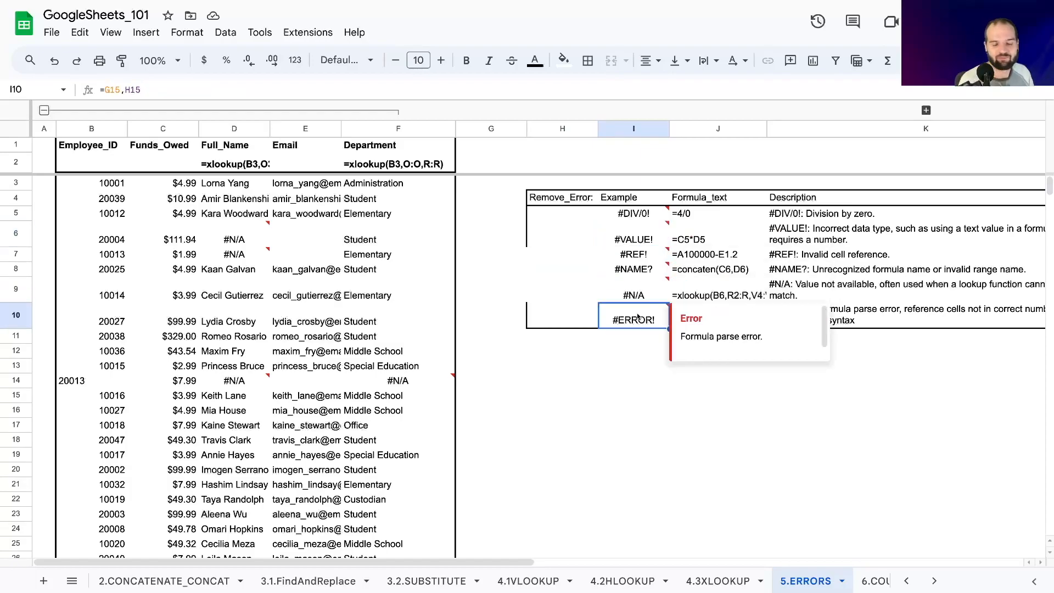